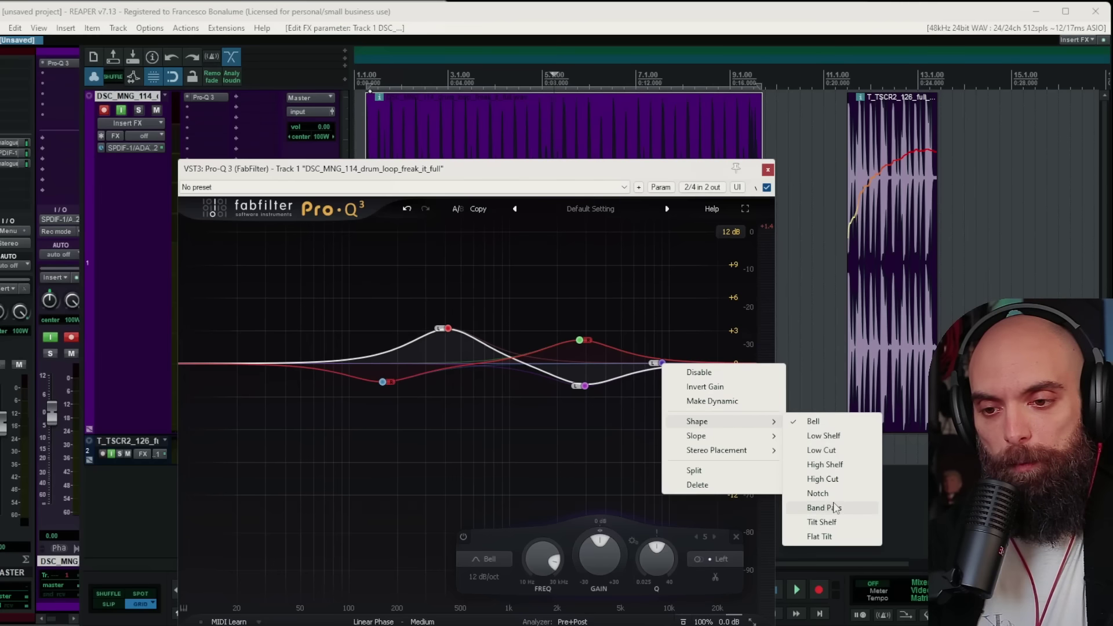
Make the band a high cut acting on the side signal only, unsolo it, and lower its frequency slightly
{"action": "left_click", "coordinate": [823, 479]}
{"action": "right_click", "coordinate": [657, 362]}
{"action": "mouse_move", "coordinate": [708, 423]}
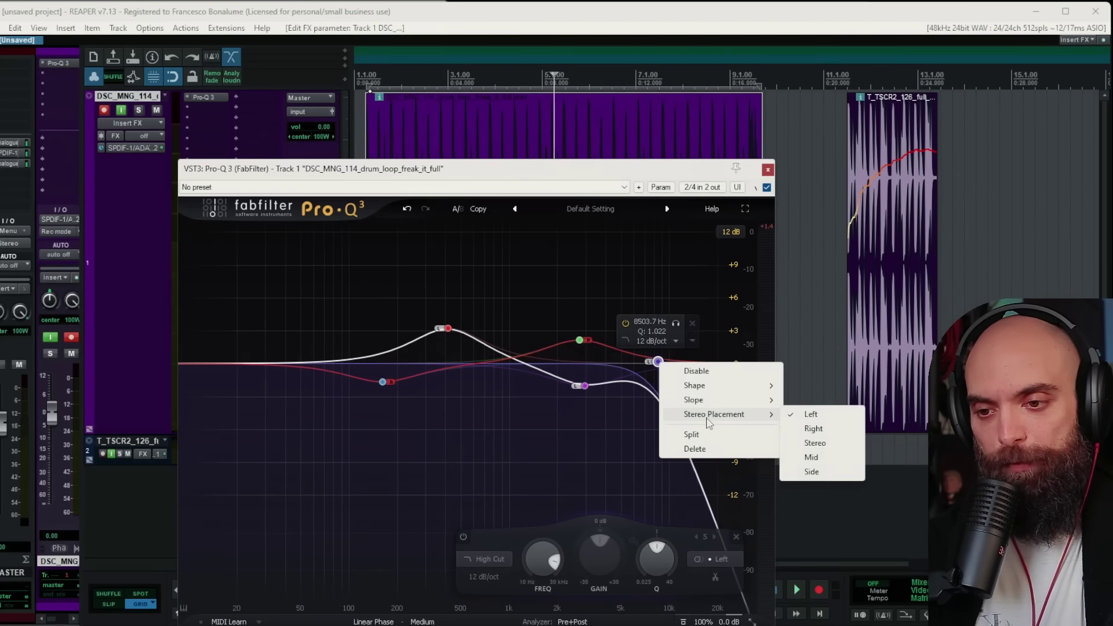
{"action": "left_click", "coordinate": [811, 472]}
{"action": "key", "text": "space"}
{"action": "scroll", "coordinate": [675, 331], "scroll_direction": "up", "scroll_amount": 1}
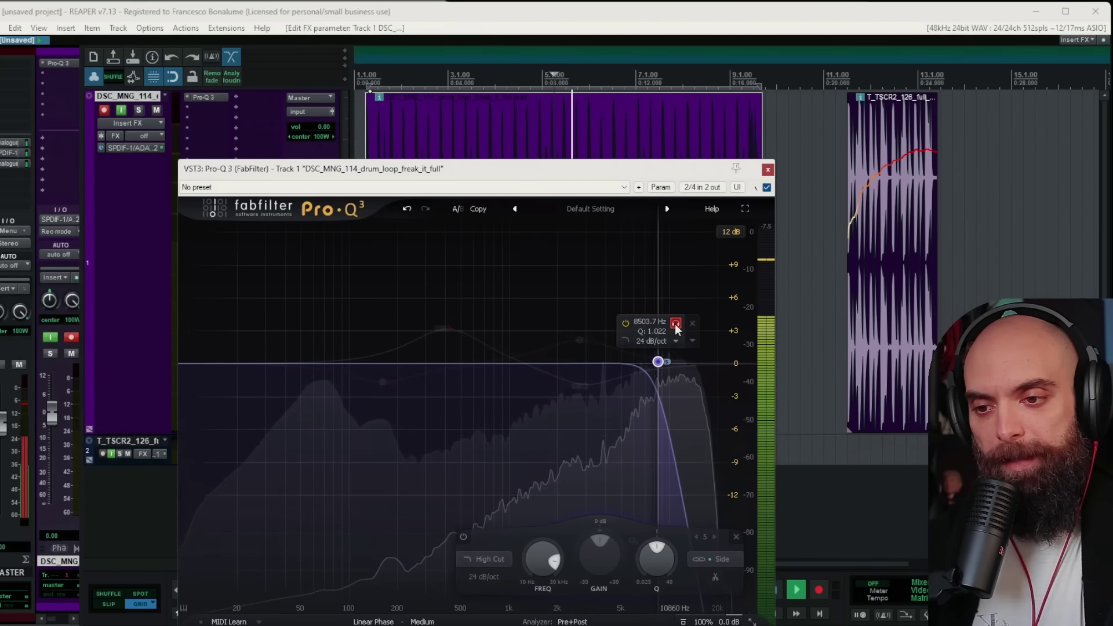
{"action": "left_click", "coordinate": [672, 325]}
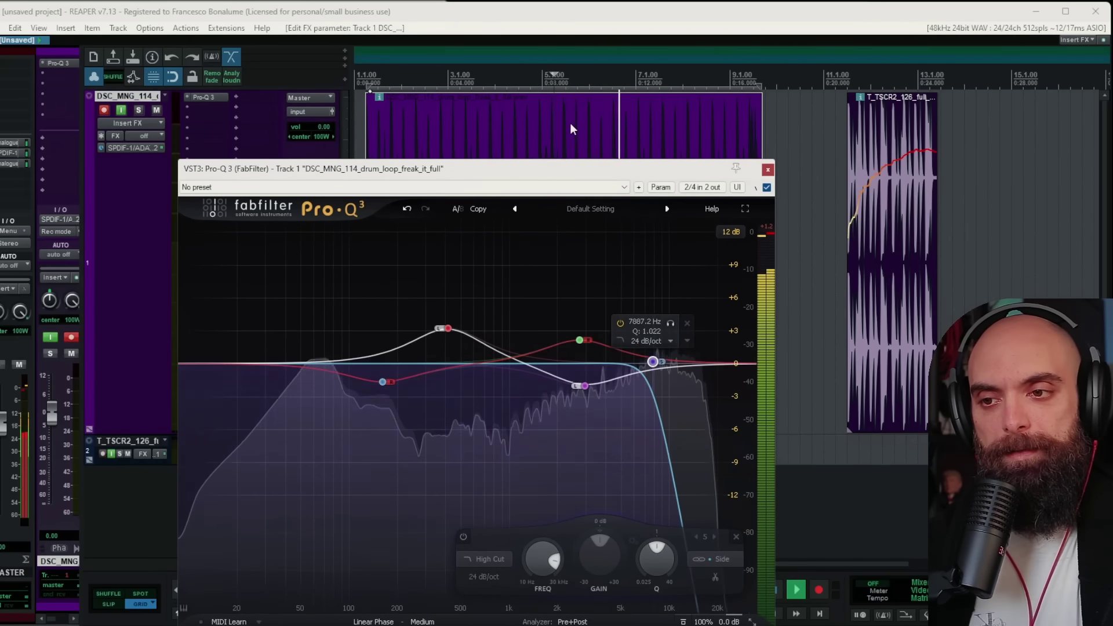
{"action": "left_click_drag", "start_coordinate": [647, 359], "coordinate": [651, 364]}
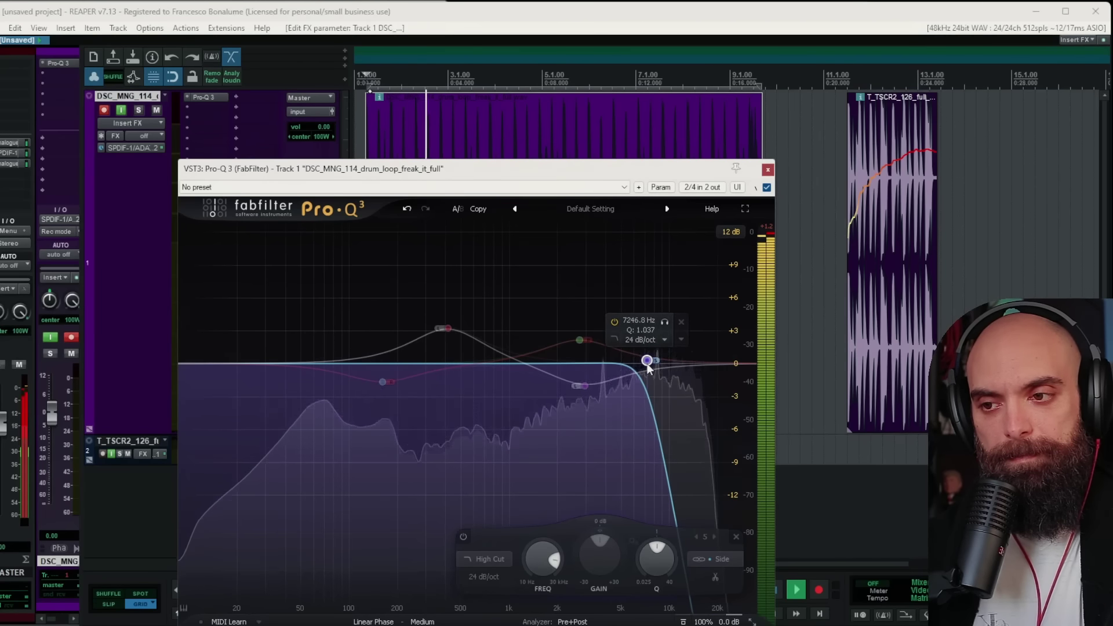
Compare the high cut bypassed and active, retune its frequency, and add a band near 18 kHz
{"action": "left_click", "coordinate": [580, 340]}
{"action": "left_click", "coordinate": [614, 319]}
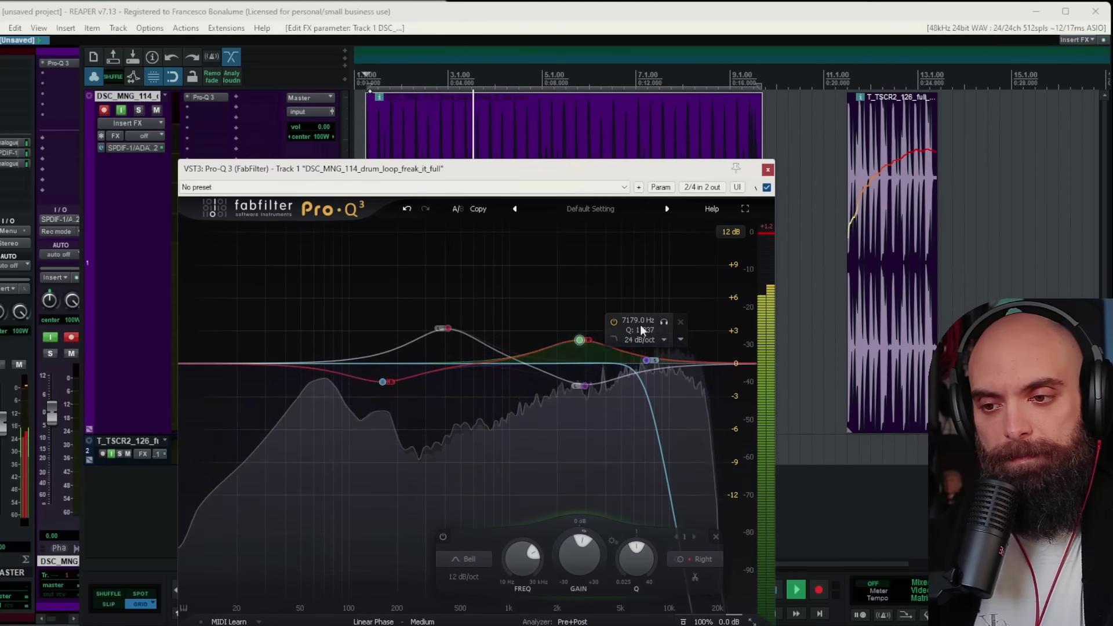
{"action": "left_click", "coordinate": [616, 322]}
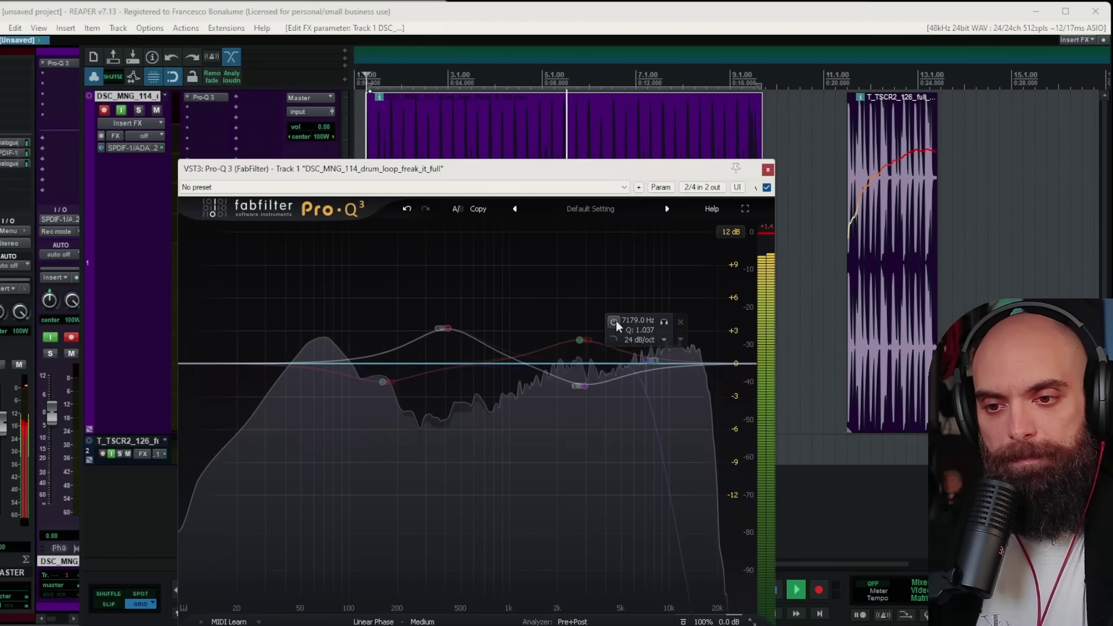
{"action": "left_click", "coordinate": [615, 323]}
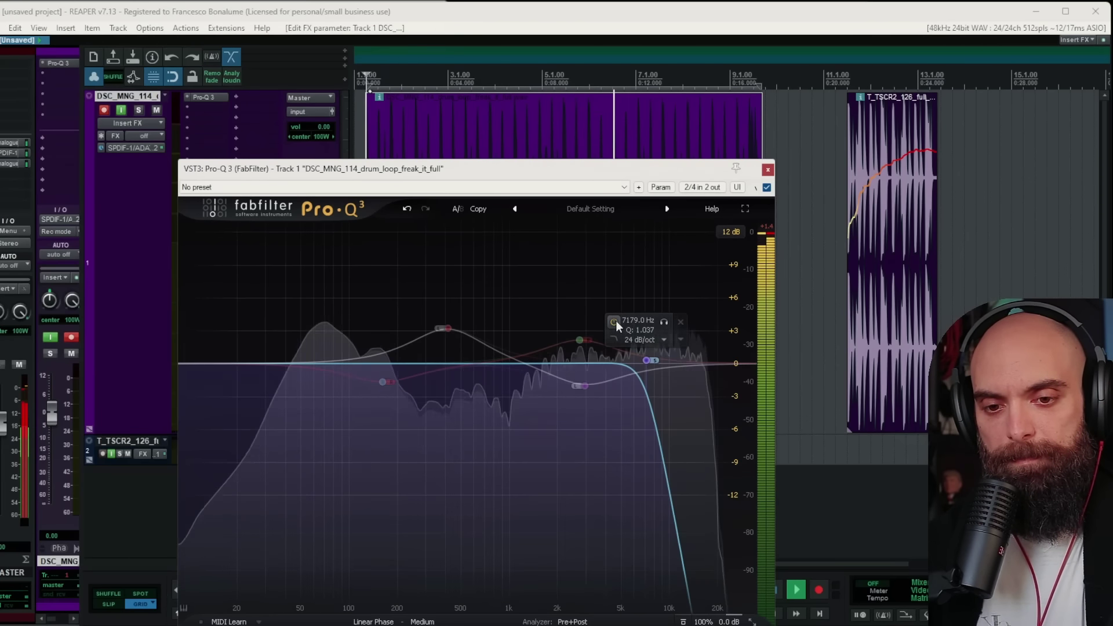
{"action": "left_click_drag", "start_coordinate": [652, 362], "coordinate": [667, 361]}
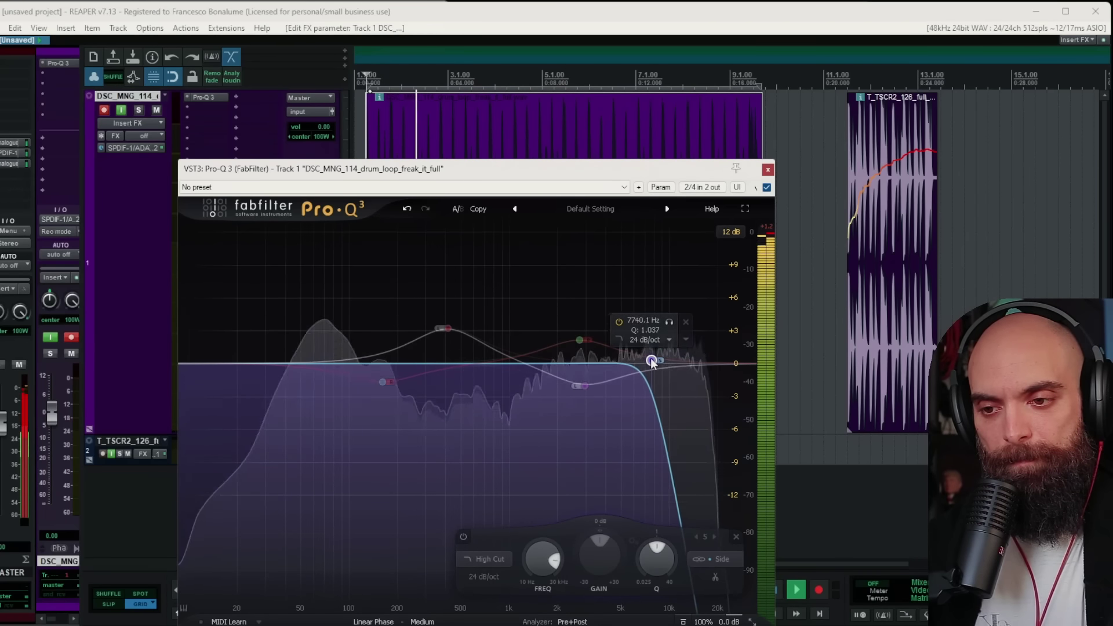
{"action": "double_click", "coordinate": [712, 364]}
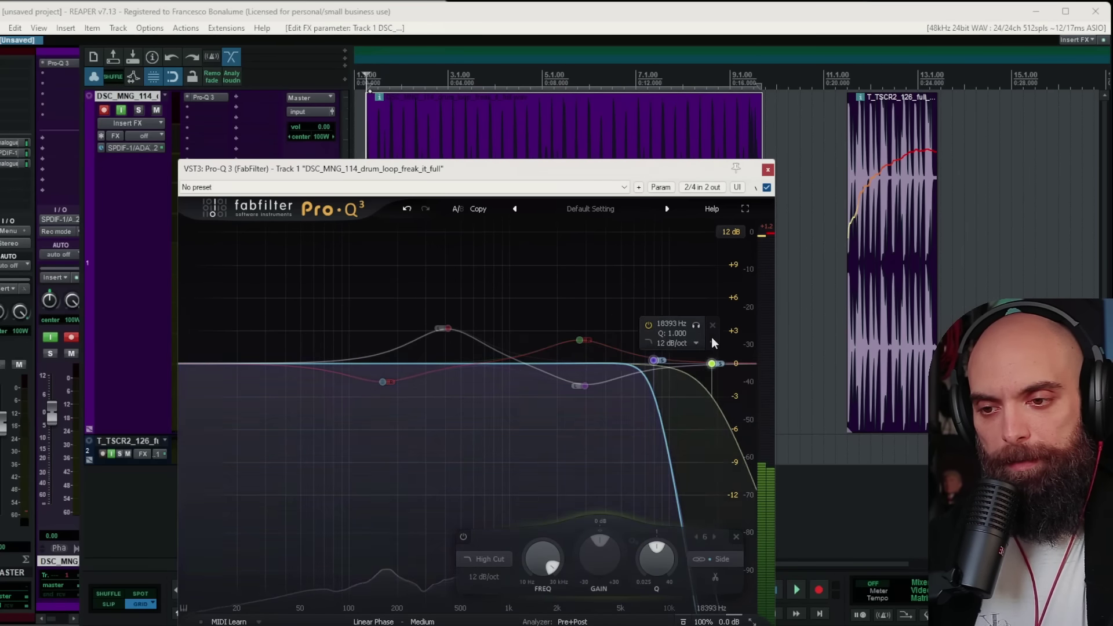
Replace the extra band with a bell that boosts the highs by about +3 dB
{"action": "key", "text": "Delete"}
{"action": "left_click", "coordinate": [467, 364]}
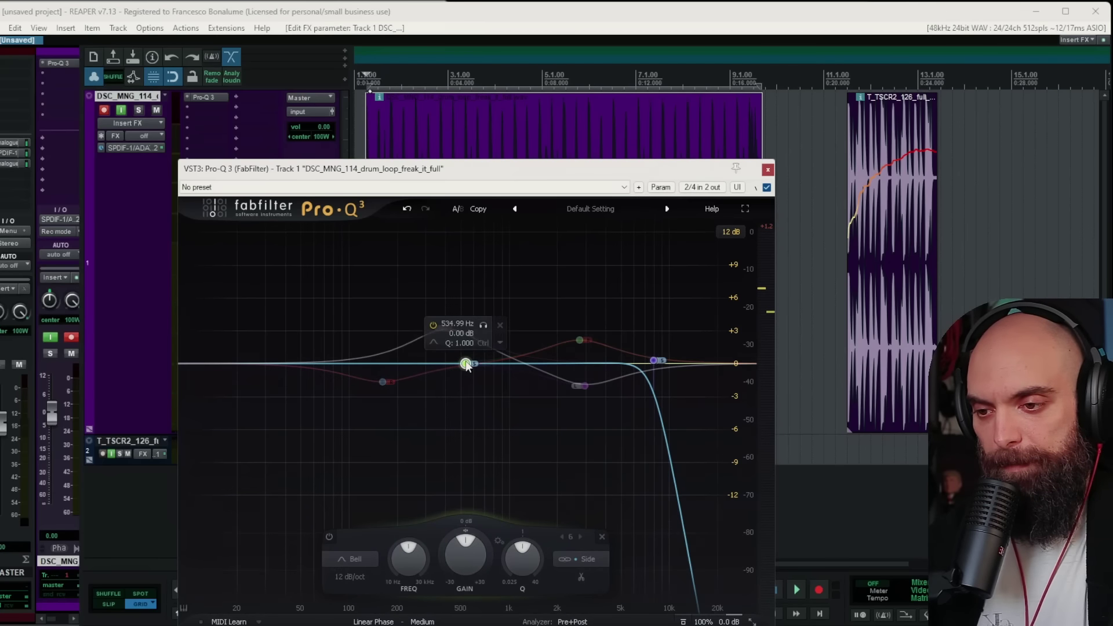
{"action": "left_click_drag", "start_coordinate": [467, 364], "coordinate": [694, 350]}
{"action": "key", "text": "space"}
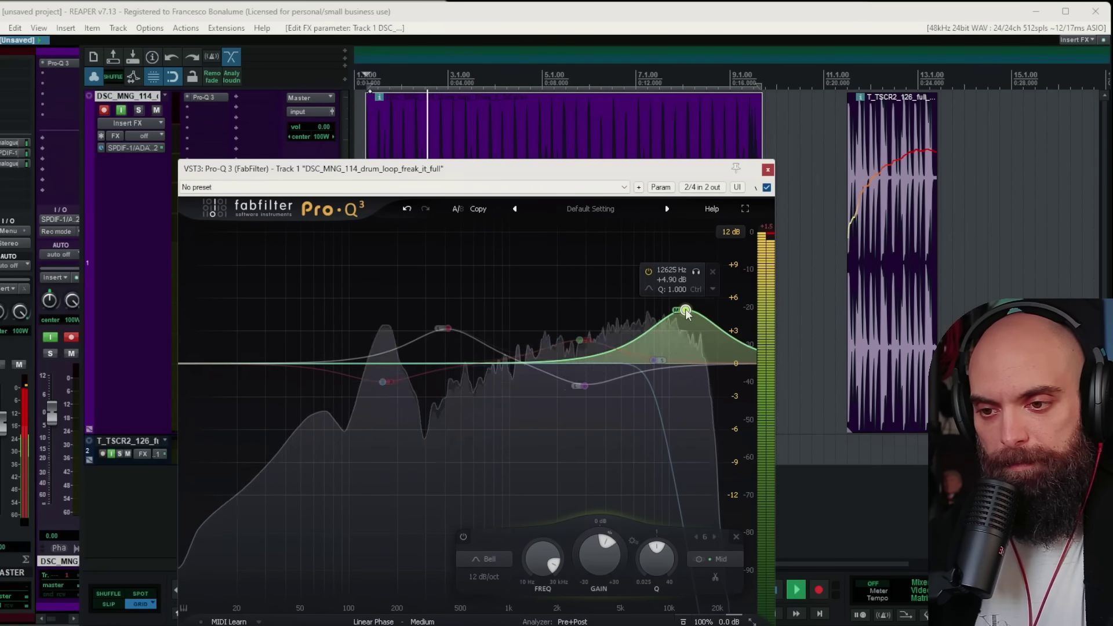
{"action": "left_click_drag", "start_coordinate": [686, 311], "coordinate": [683, 332]}
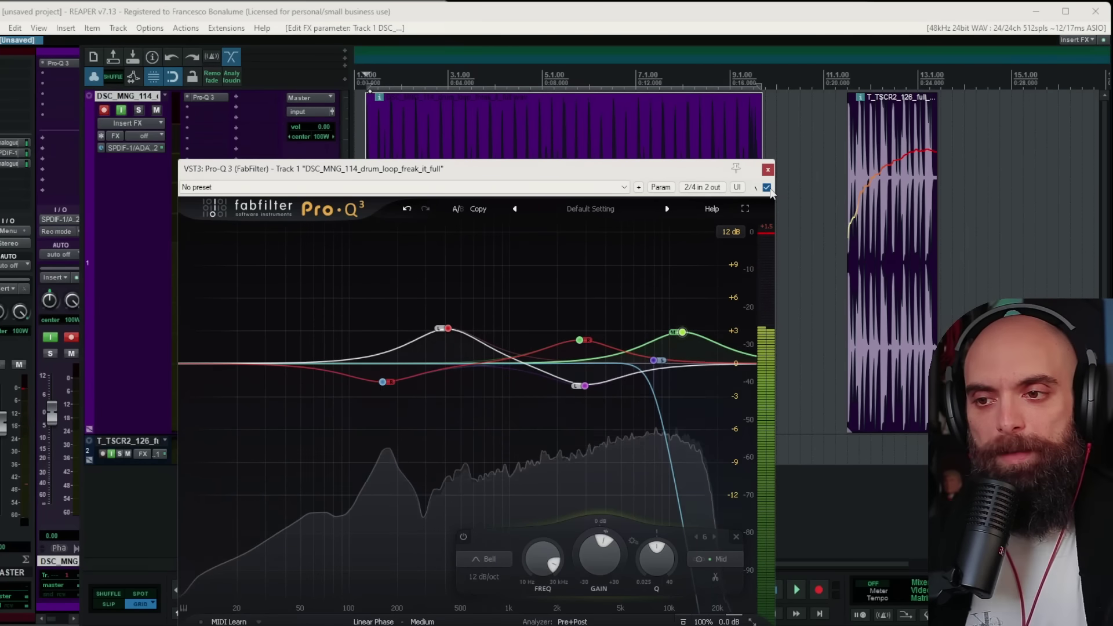
{"action": "key", "text": "space"}
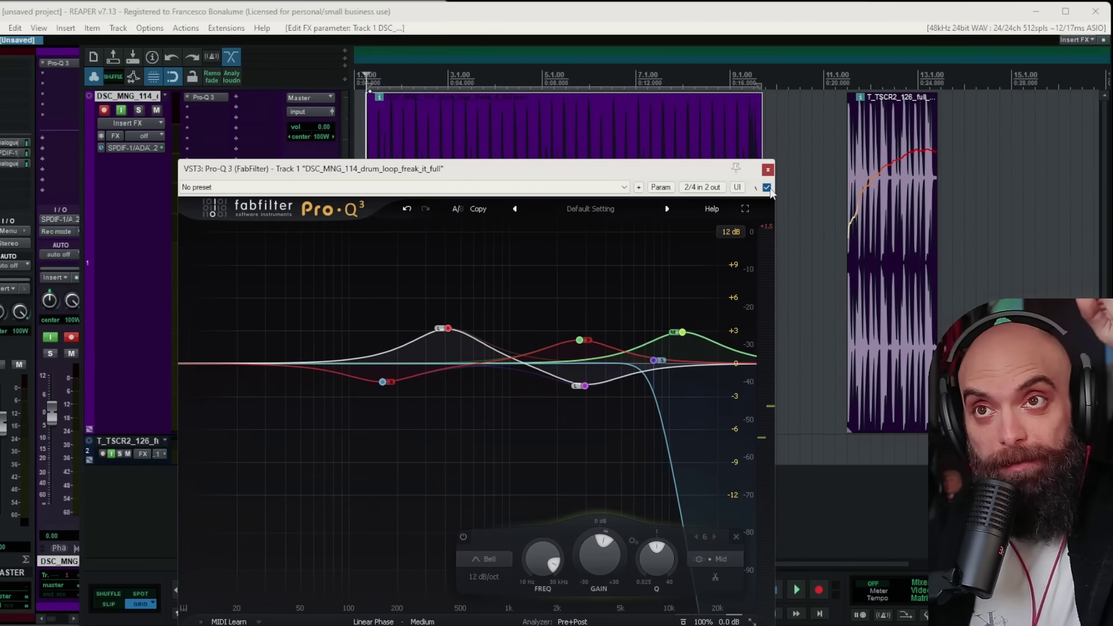
{"action": "key", "text": "space"}
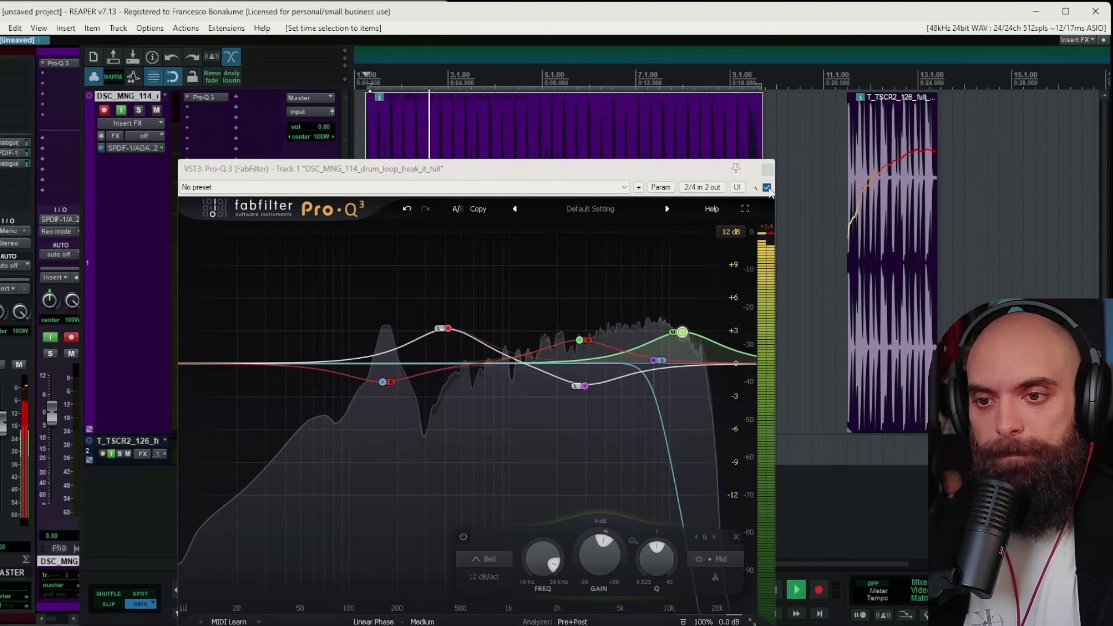
Compare the EQ bypassed, then set the bell to +3.7 dB at 12.5 kHz and close Pro-Q
{"action": "left_click", "coordinate": [768, 188]}
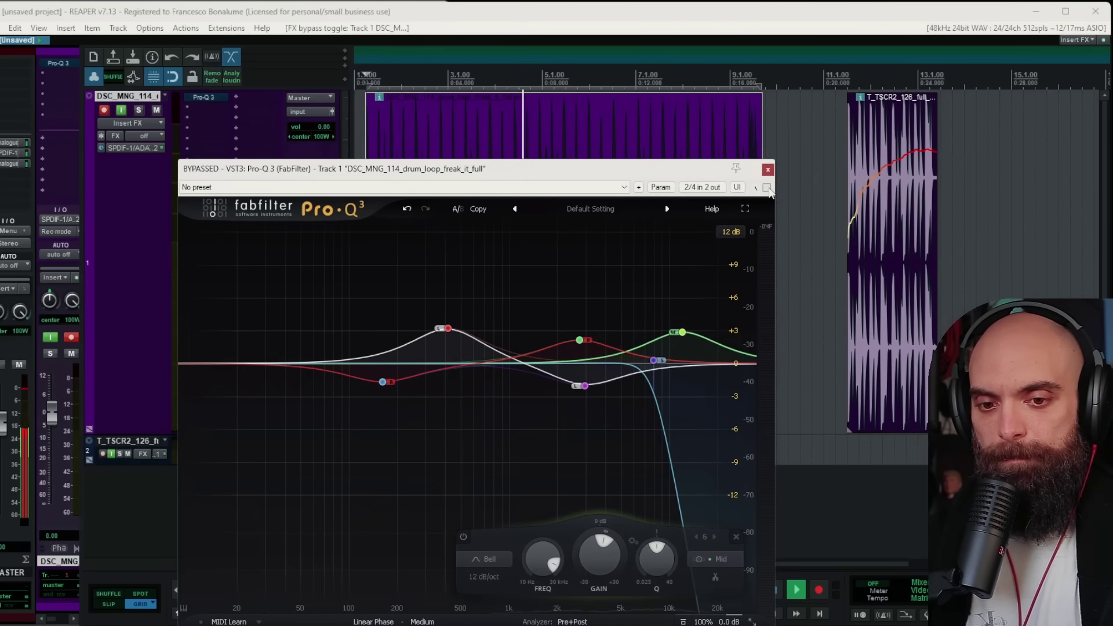
{"action": "left_click", "coordinate": [767, 188]}
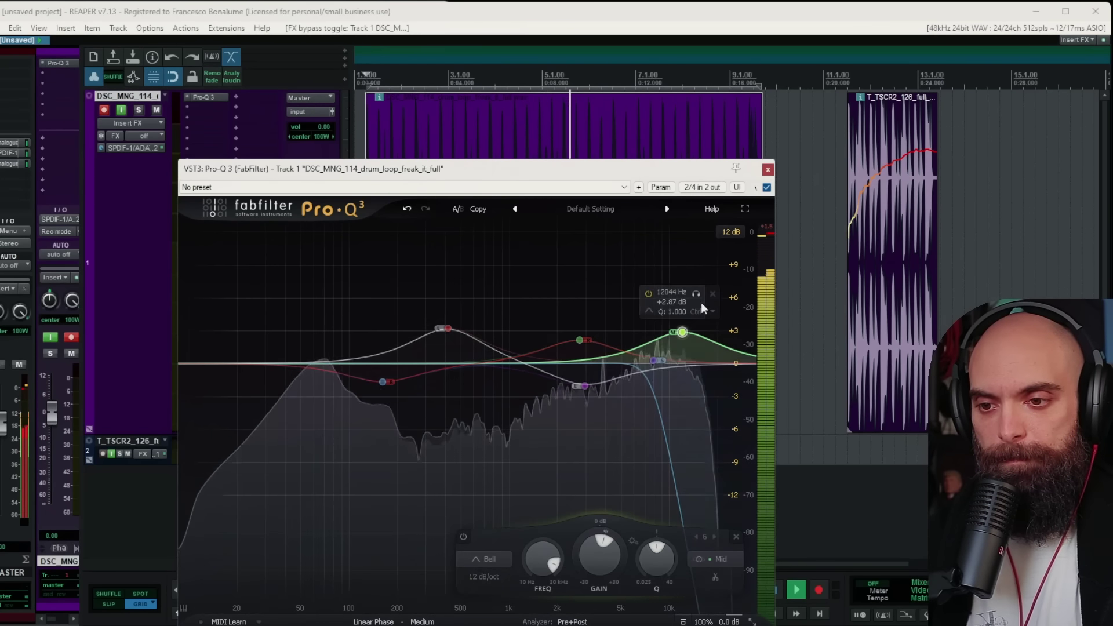
{"action": "left_click_drag", "start_coordinate": [682, 337], "coordinate": [685, 326]}
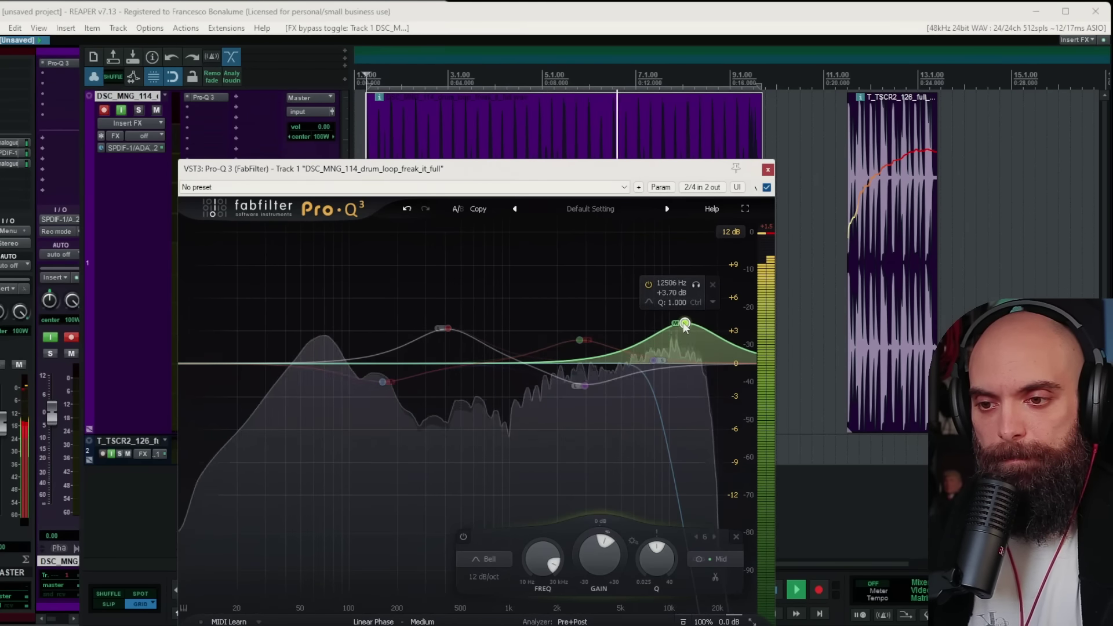
{"action": "left_click", "coordinate": [769, 170]}
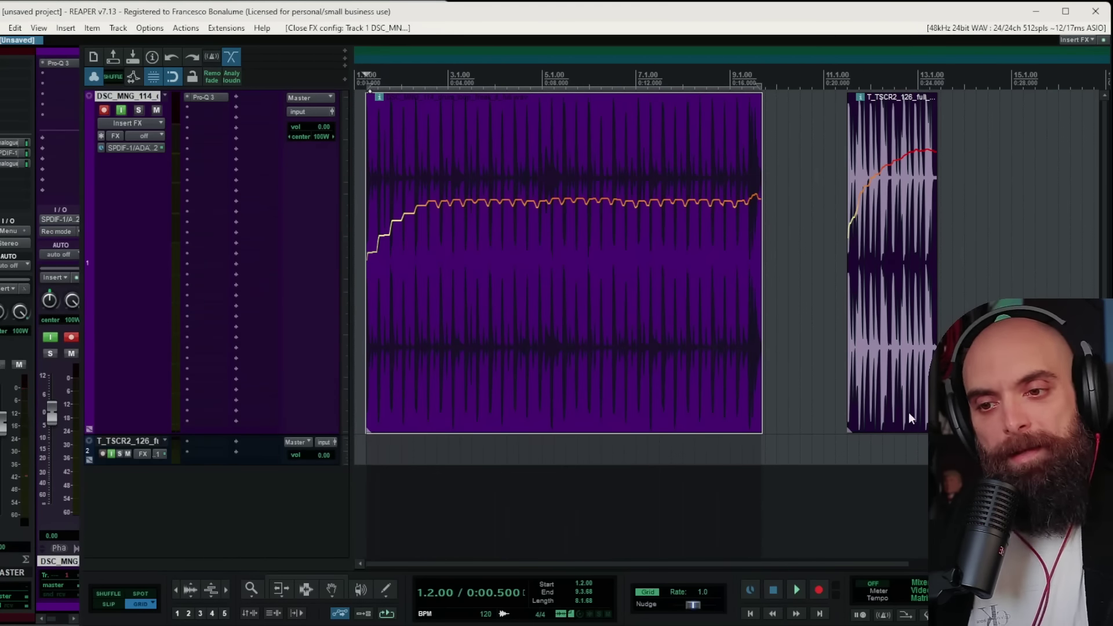
Move the second drum loop onto track 2, set the time selection to it, and play it
{"action": "left_click", "coordinate": [898, 412]}
{"action": "left_click_drag", "start_coordinate": [869, 400], "coordinate": [870, 451]}
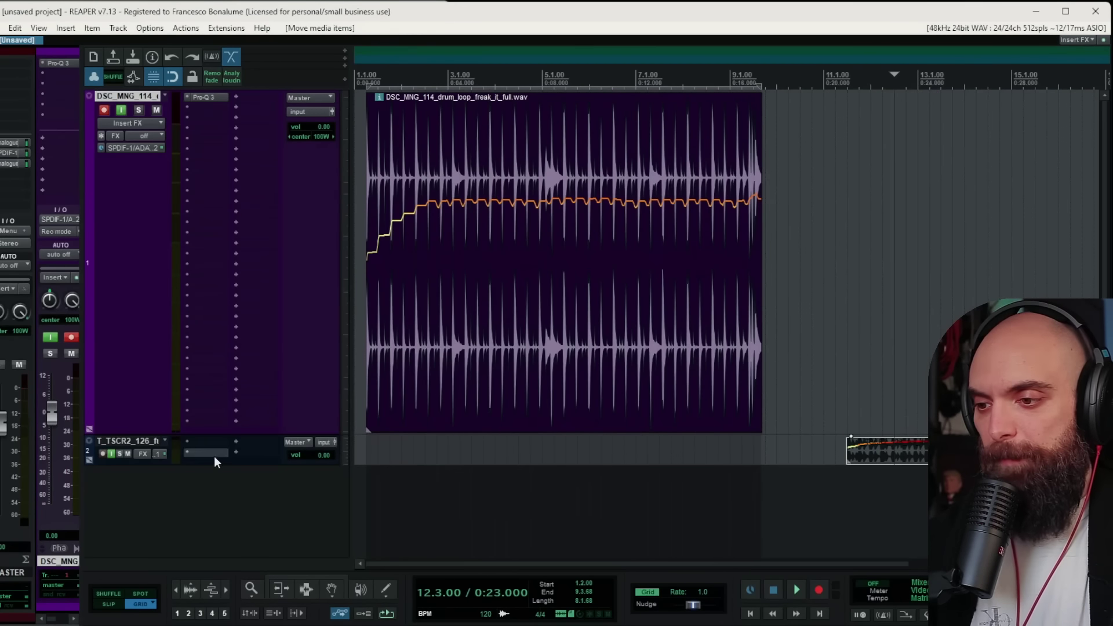
{"action": "left_click", "coordinate": [231, 461]}
{"action": "left_click", "coordinate": [889, 480]}
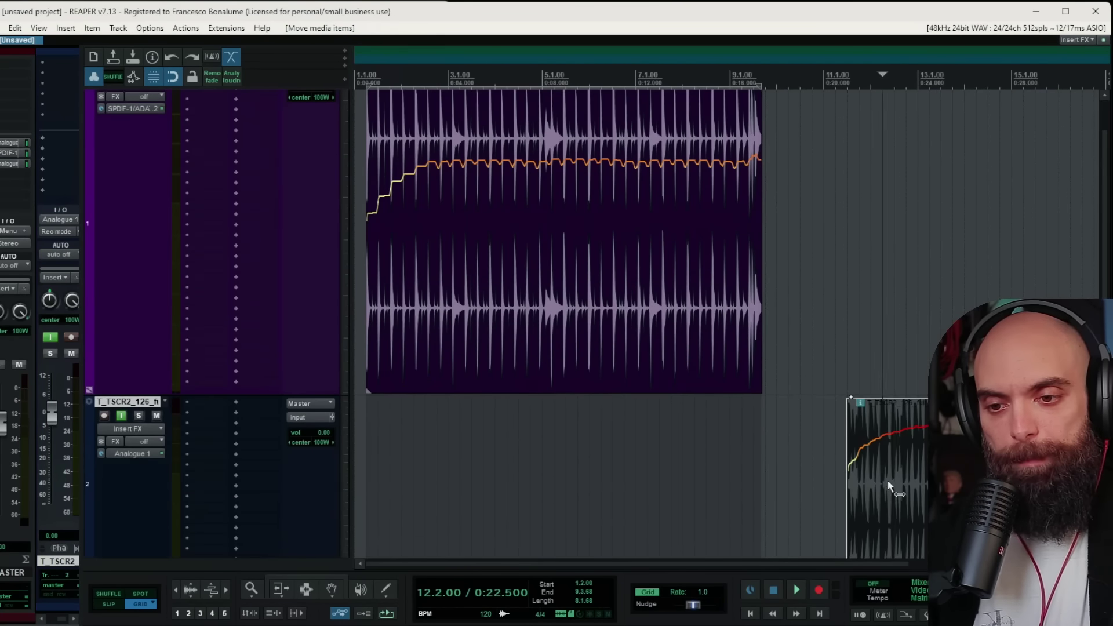
{"action": "key", "text": "r"}
{"action": "key", "text": "space"}
Audition the track 2 loop several times, starting playback from inside the item
{"action": "scroll", "coordinate": [780, 480], "scroll_direction": "up", "scroll_amount": 6}
{"action": "scroll", "coordinate": [772, 481], "scroll_direction": "down", "scroll_amount": 3}
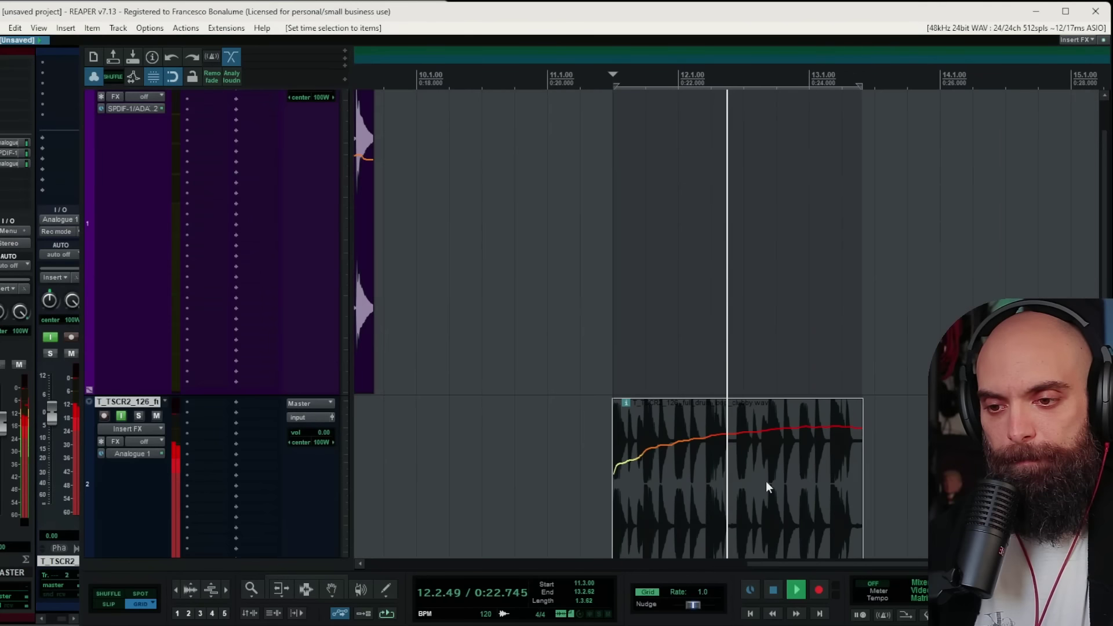
{"action": "scroll", "coordinate": [759, 481], "scroll_direction": "right", "scroll_amount": 3}
{"action": "key", "text": "space"}
{"action": "left_click", "coordinate": [697, 458]}
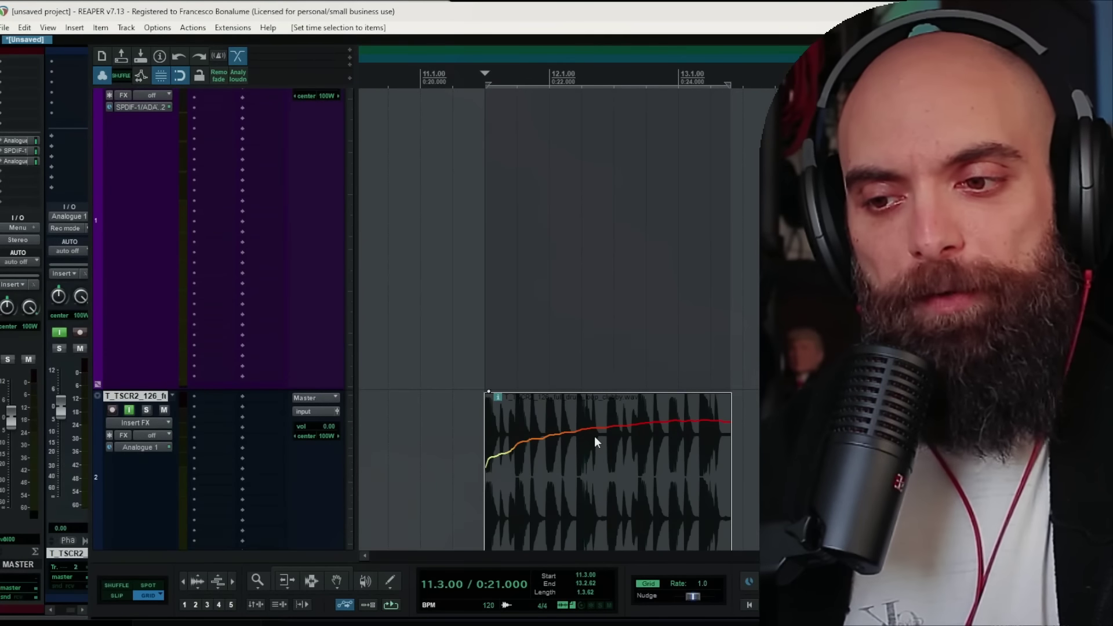
{"action": "scroll", "coordinate": [595, 441], "scroll_direction": "down", "scroll_amount": 3}
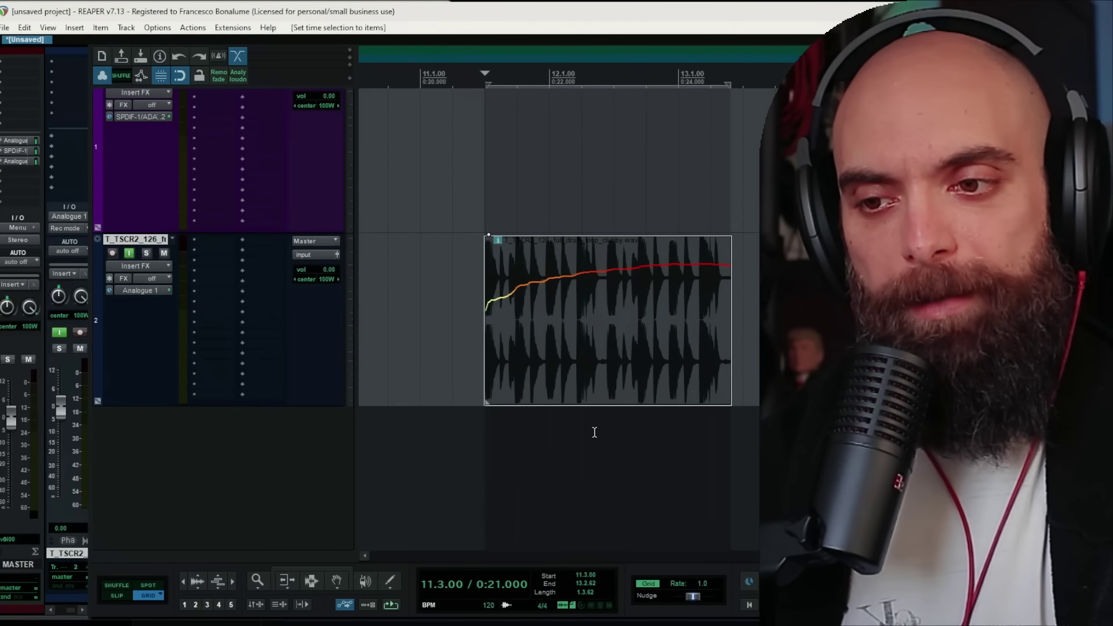
{"action": "key", "text": "space"}
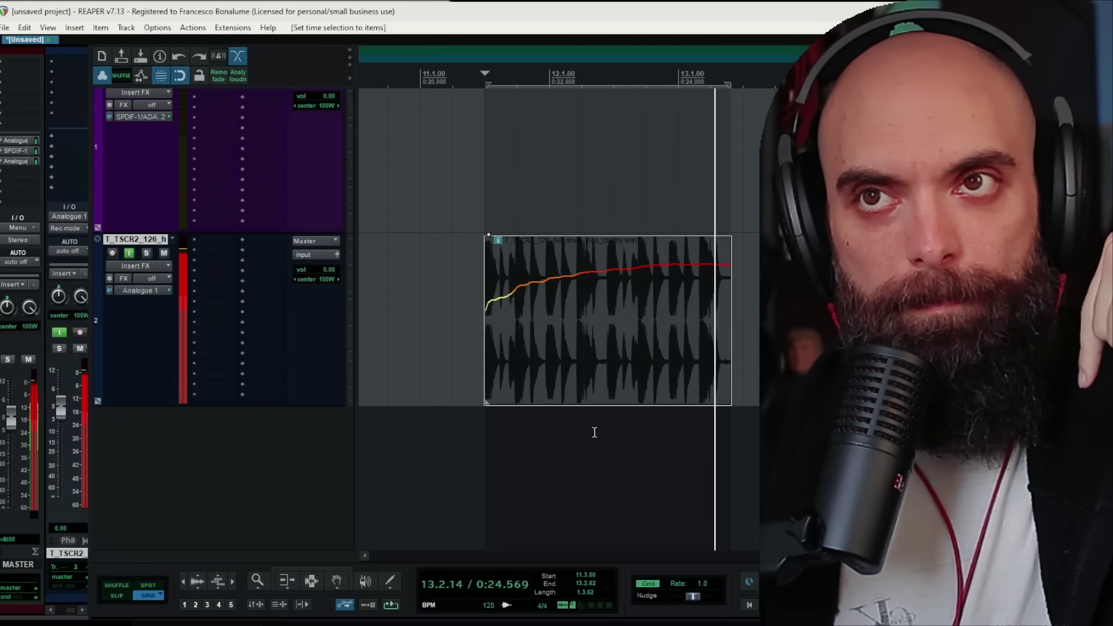
{"action": "key", "text": "space"}
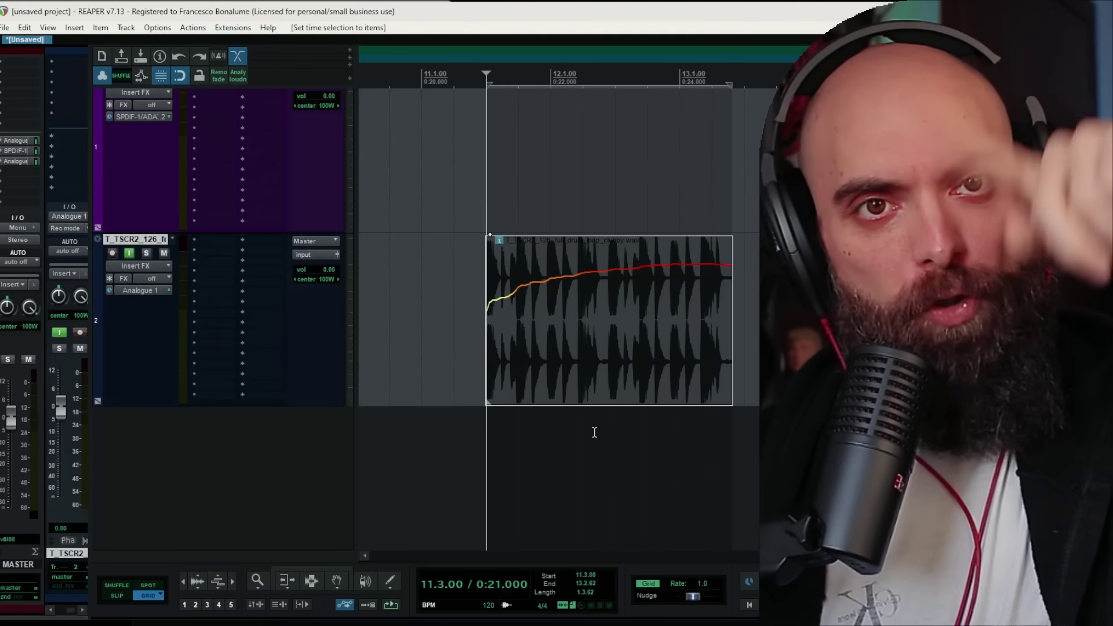
{"action": "key", "text": "space"}
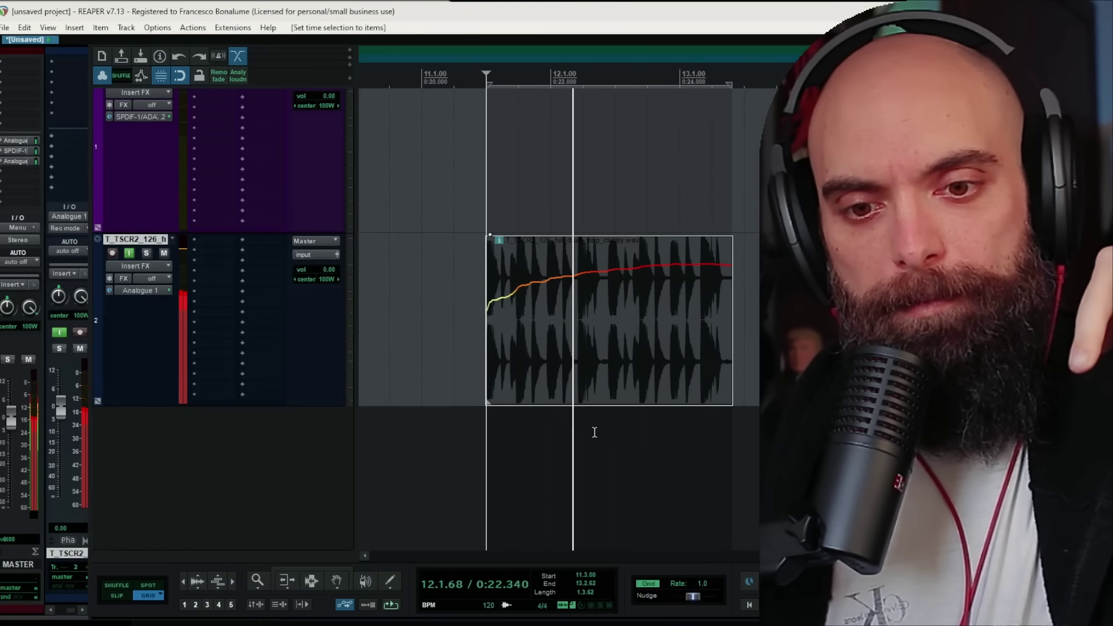
{"action": "key", "text": "space"}
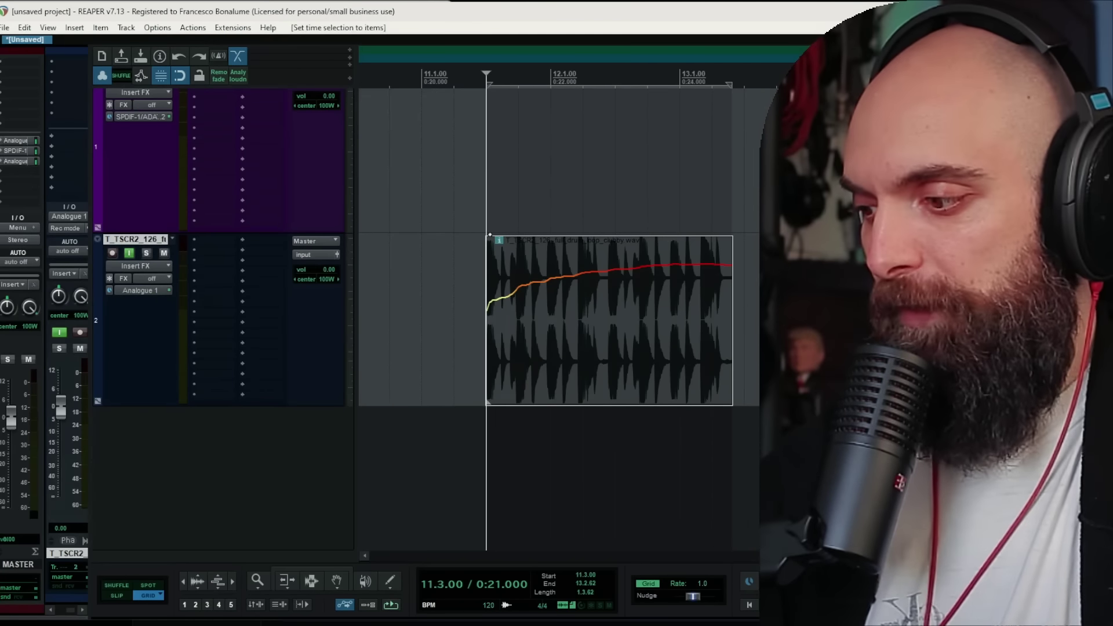
{"action": "key", "text": "space"}
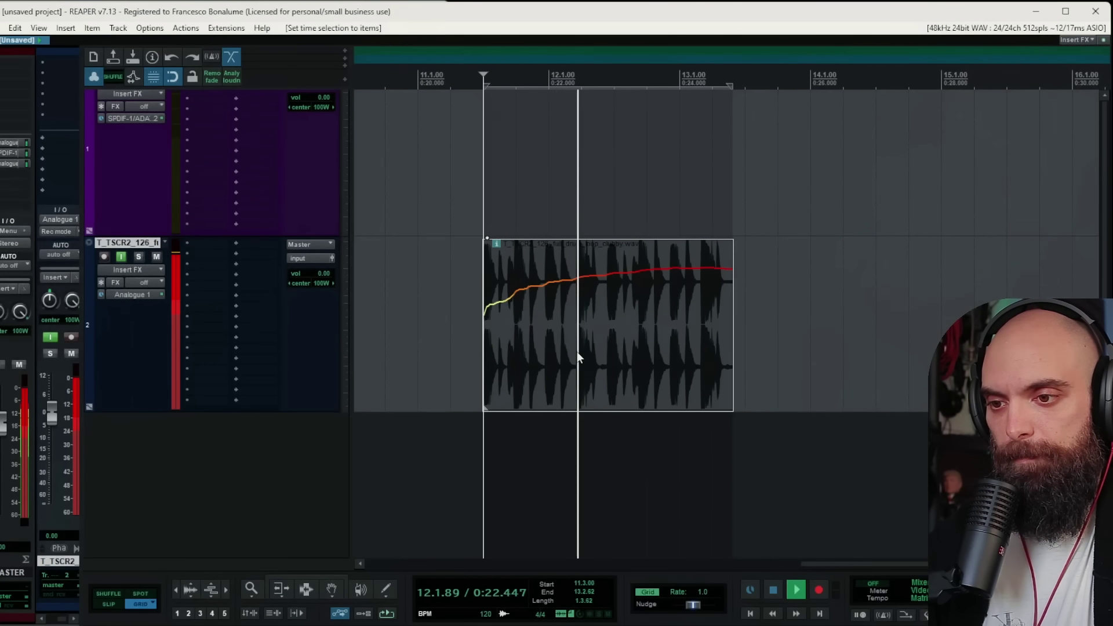
{"action": "key", "text": "space"}
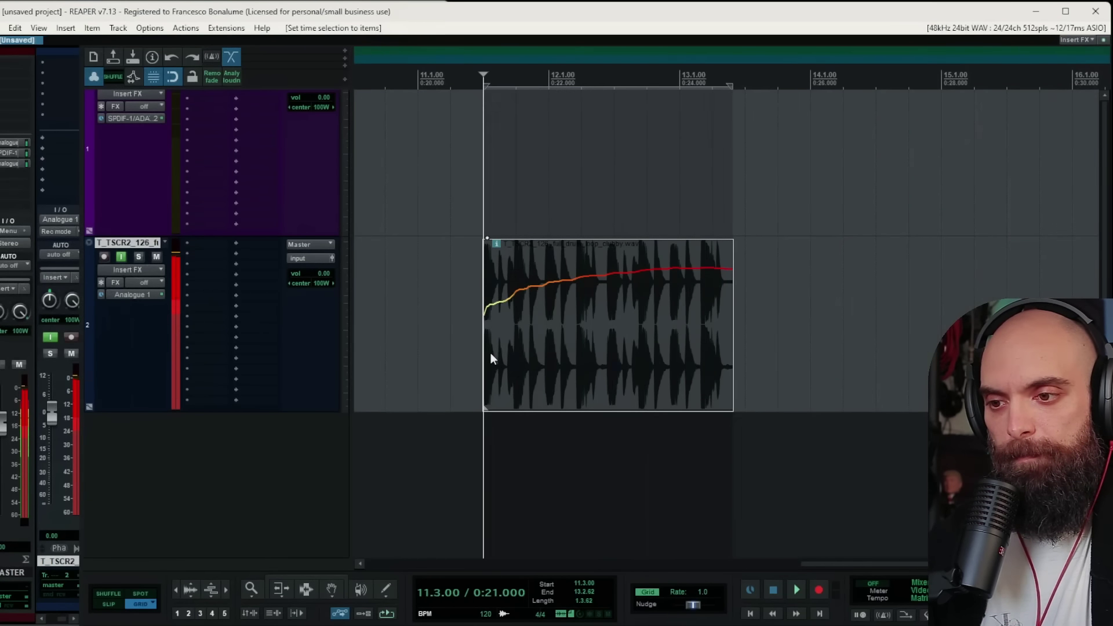
{"action": "scroll", "coordinate": [490, 353], "scroll_direction": "up", "scroll_amount": 3}
{"action": "left_click", "coordinate": [219, 255]}
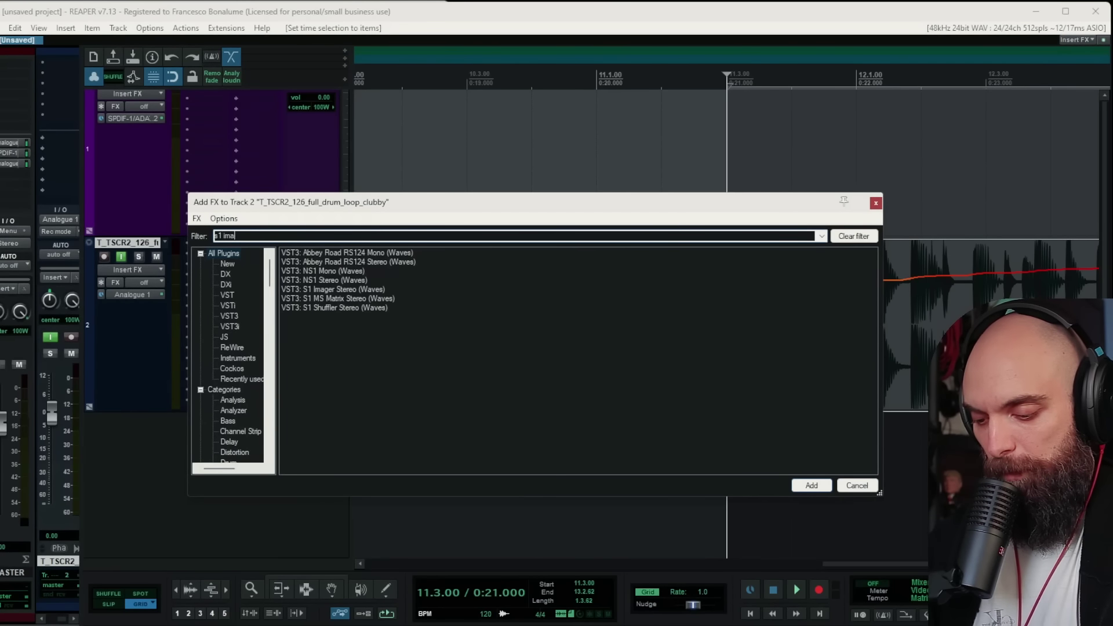
Add S1 Imager Stereo to track 2, show its Width envelope lane, and draw a curve over the loop
{"action": "type", "text": "imager"}
{"action": "key", "text": "Return"}
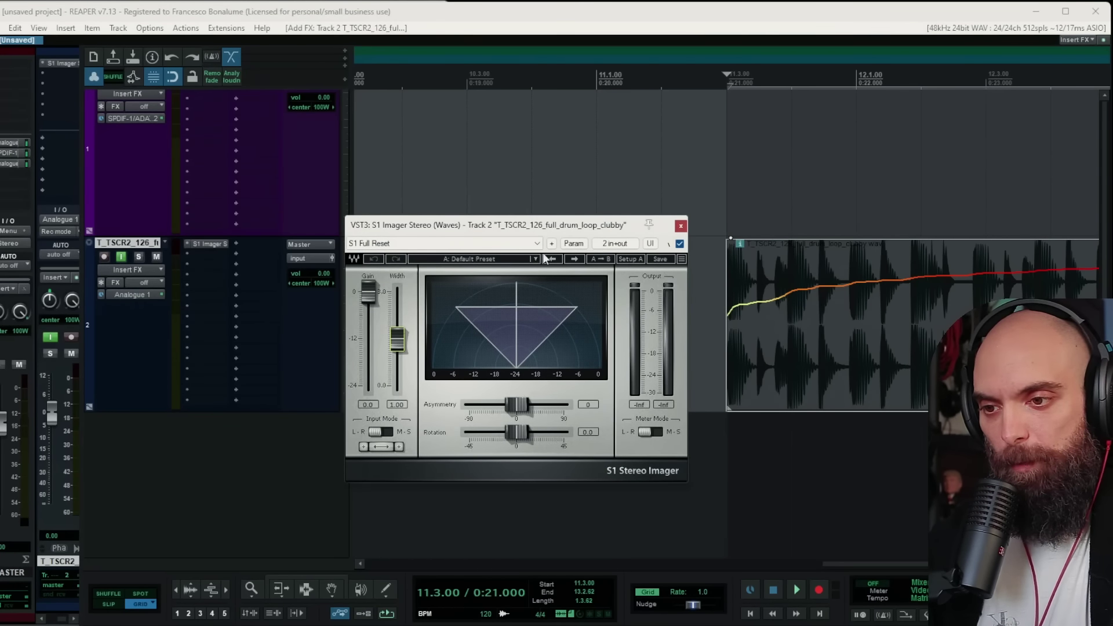
{"action": "left_click", "coordinate": [573, 243]}
{"action": "left_click", "coordinate": [656, 288]}
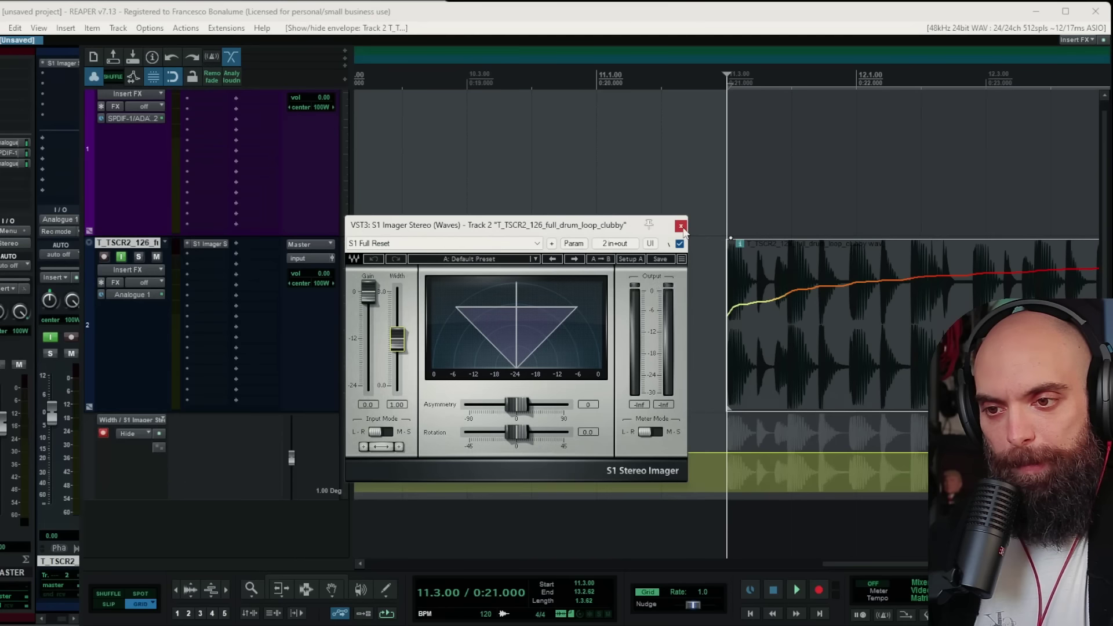
{"action": "left_click", "coordinate": [681, 226]}
{"action": "scroll", "coordinate": [770, 374], "scroll_direction": "right", "scroll_amount": 5}
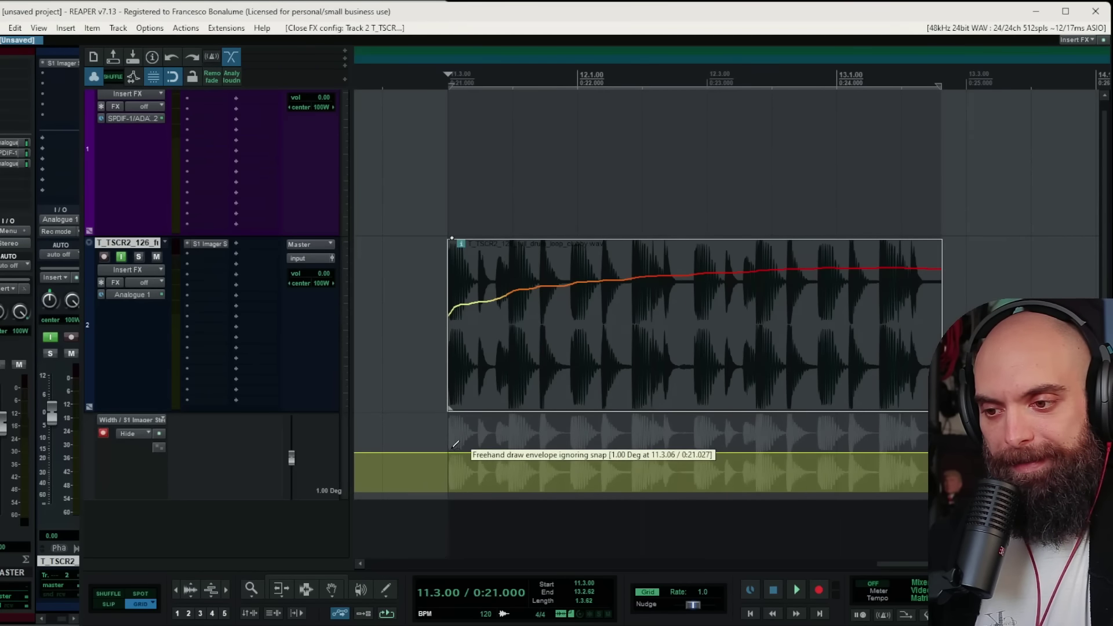
{"action": "mouse_move", "coordinate": [435, 453]}
{"action": "left_mouse_down"}
{"action": "mouse_move", "coordinate": [458, 517]}
{"action": "mouse_move", "coordinate": [456, 487]}
{"action": "mouse_move", "coordinate": [512, 447]}
{"action": "mouse_move", "coordinate": [545, 451]}
{"action": "mouse_move", "coordinate": [573, 489]}
{"action": "mouse_move", "coordinate": [638, 451]}
{"action": "mouse_move", "coordinate": [676, 464]}
{"action": "mouse_move", "coordinate": [694, 492]}
{"action": "mouse_move", "coordinate": [773, 446]}
{"action": "mouse_move", "coordinate": [817, 478]}
{"action": "mouse_move", "coordinate": [928, 472]}
{"action": "left_mouse_up"}
Play the drum loop's time selection, comparing the Width automation with the S1 Imager bypassed and active
{"action": "key", "text": "space"}
{"action": "key", "text": "space"}
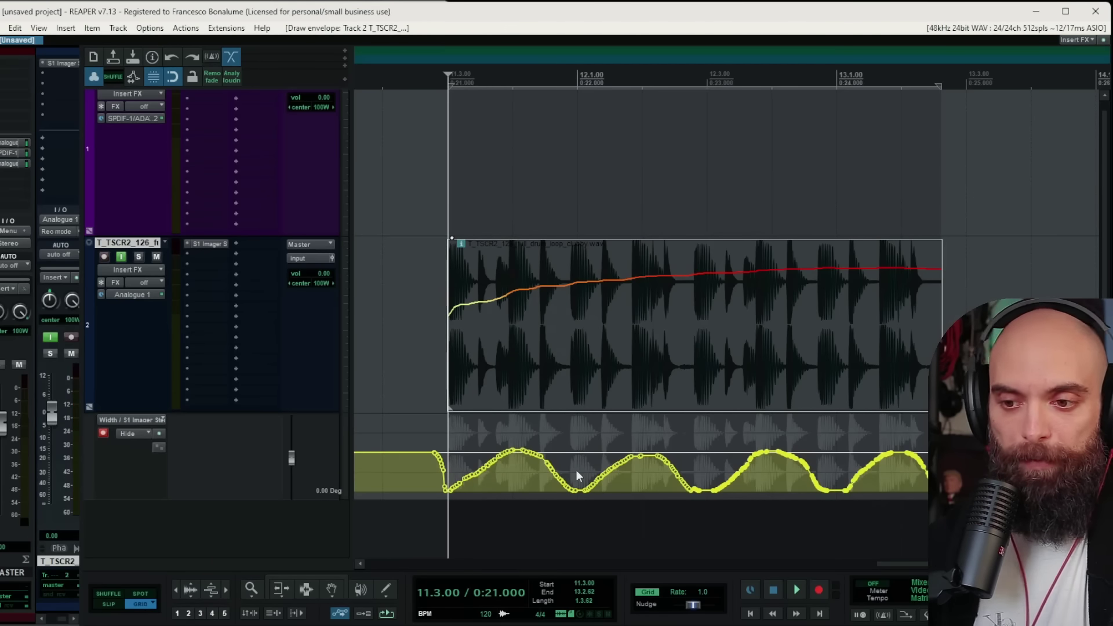
{"action": "double_click", "coordinate": [503, 357]}
{"action": "key", "text": "space"}
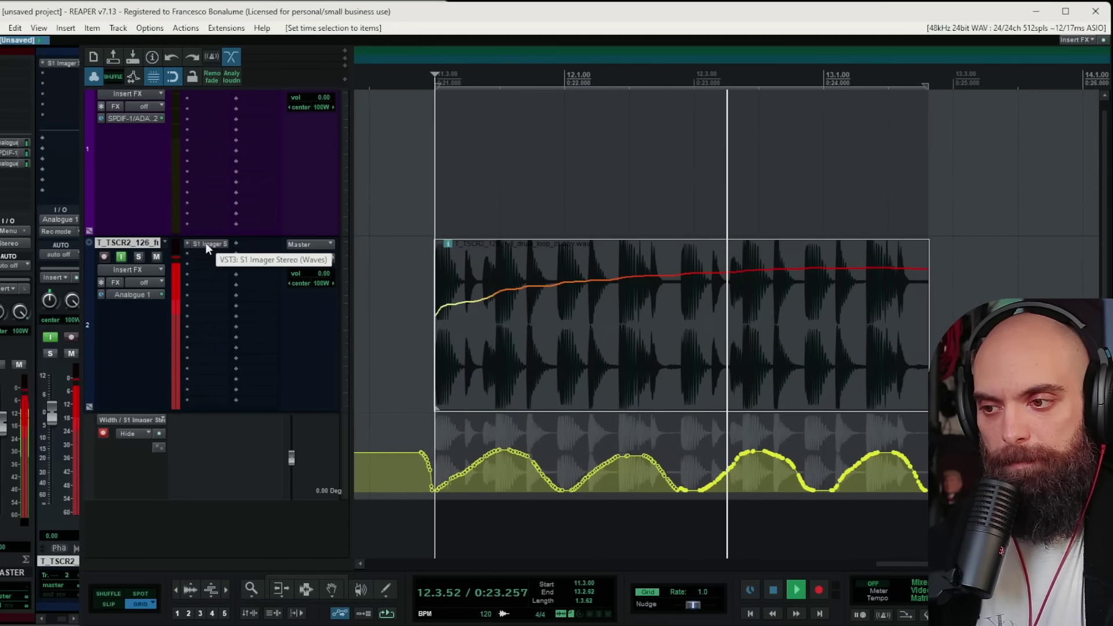
{"action": "left_click", "coordinate": [206, 242], "text": "ctrl"}
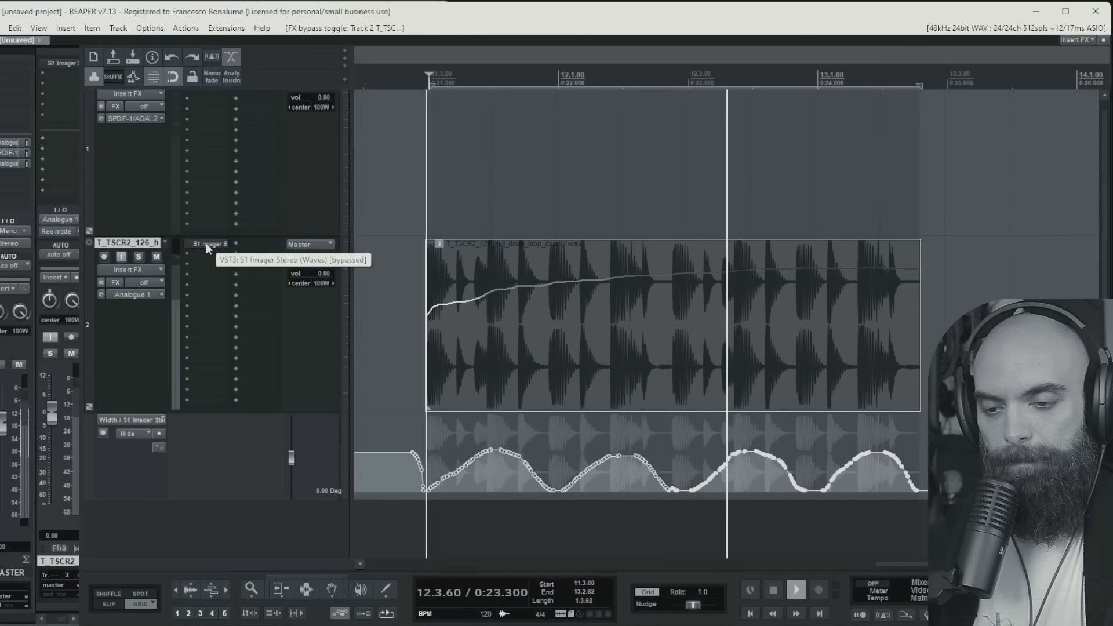
{"action": "left_click", "coordinate": [207, 243], "text": "ctrl"}
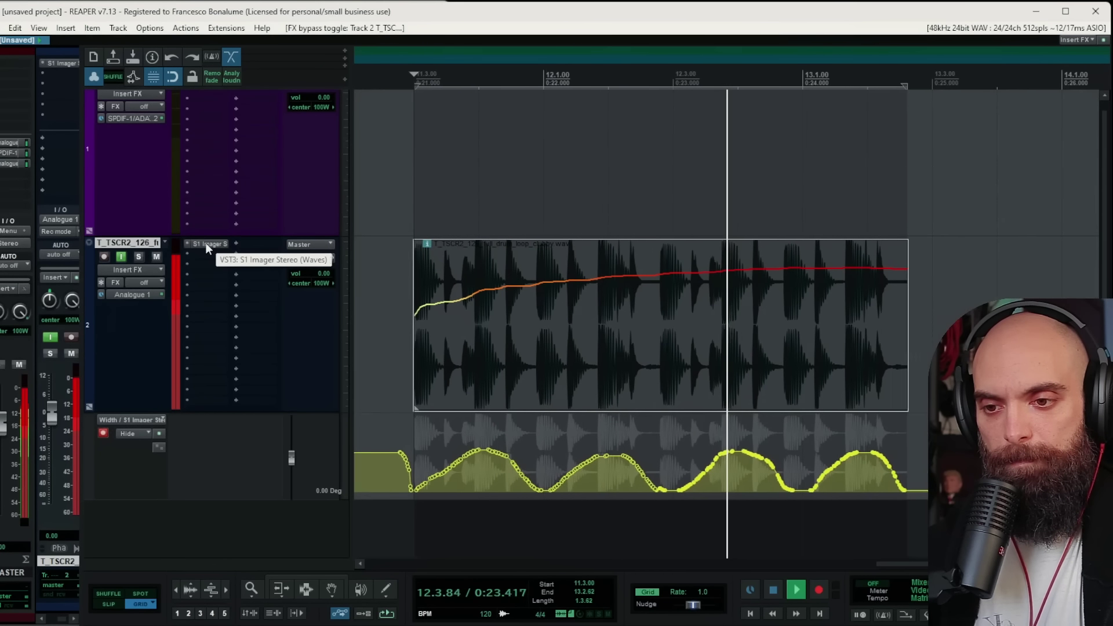
{"action": "key", "text": "space"}
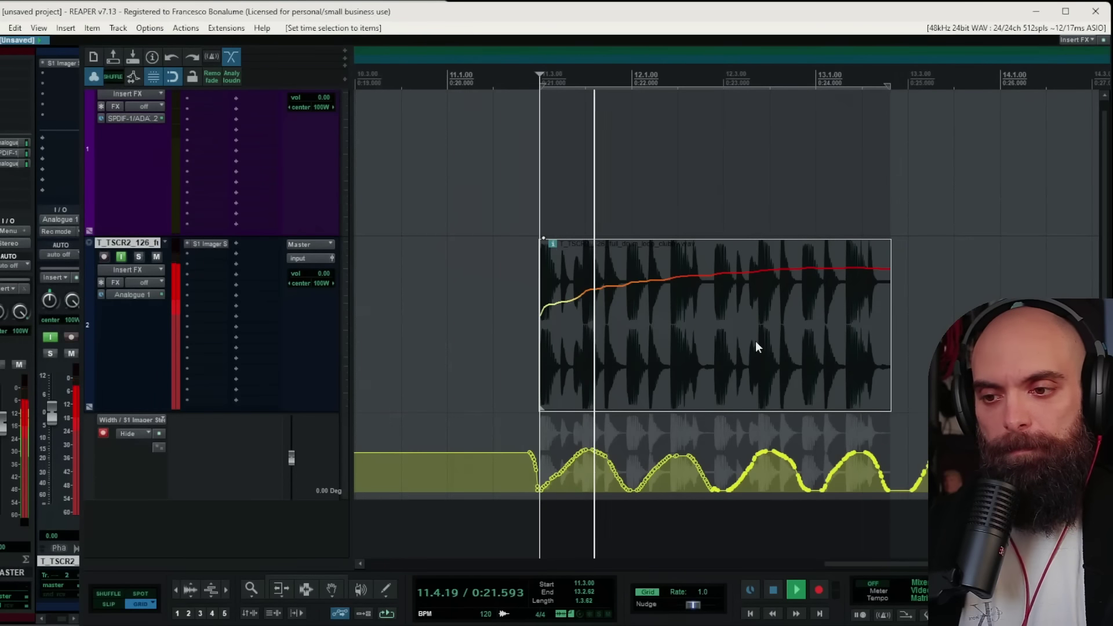
Compare the S1 Imager bypassed and re-enabled during playback
{"action": "left_click", "coordinate": [210, 244], "text": "ctrl"}
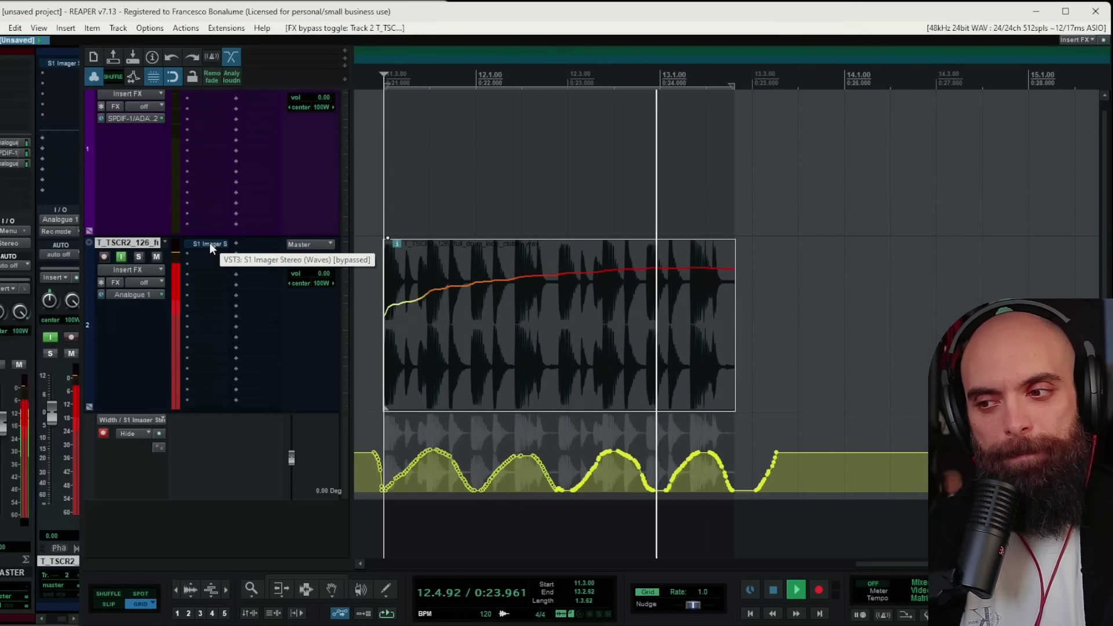
{"action": "left_click", "coordinate": [210, 244], "text": "shift"}
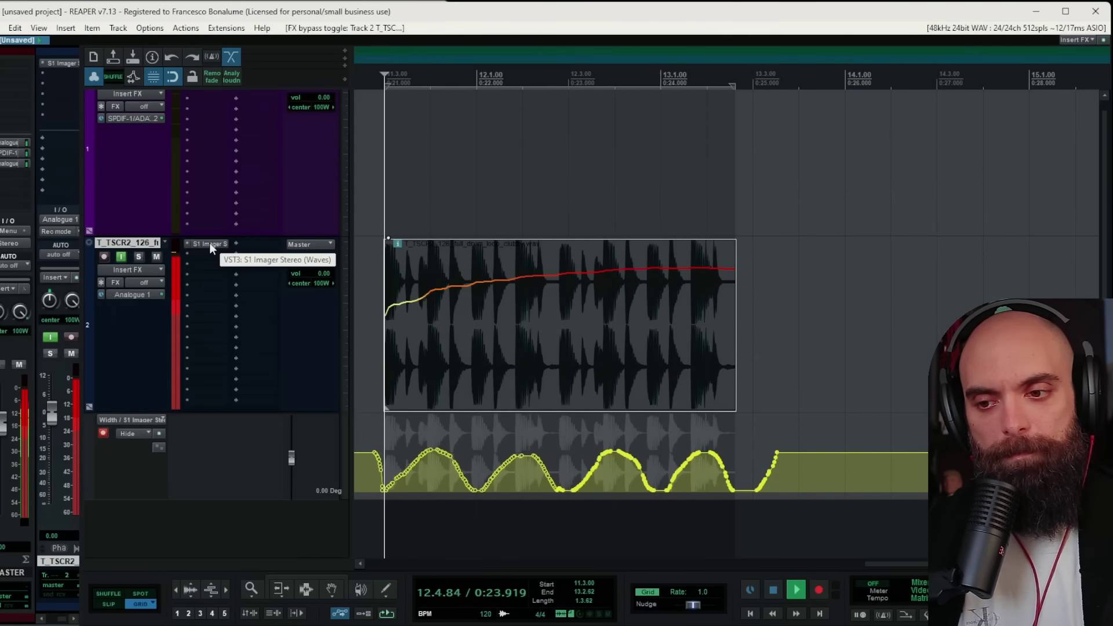
{"action": "key", "text": "space"}
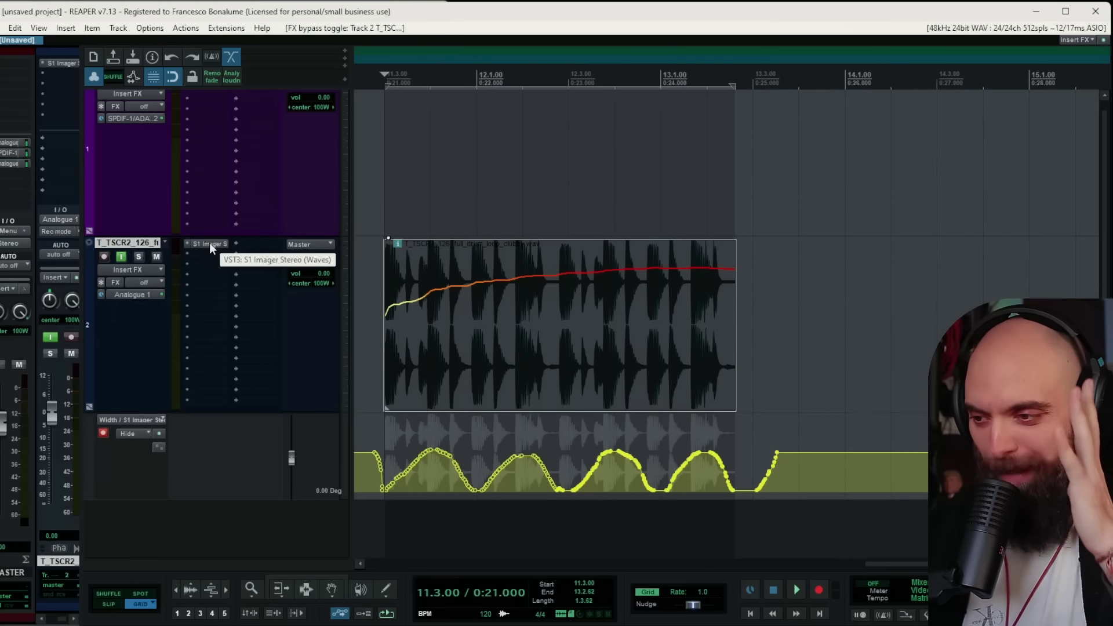
{"action": "key", "text": "space"}
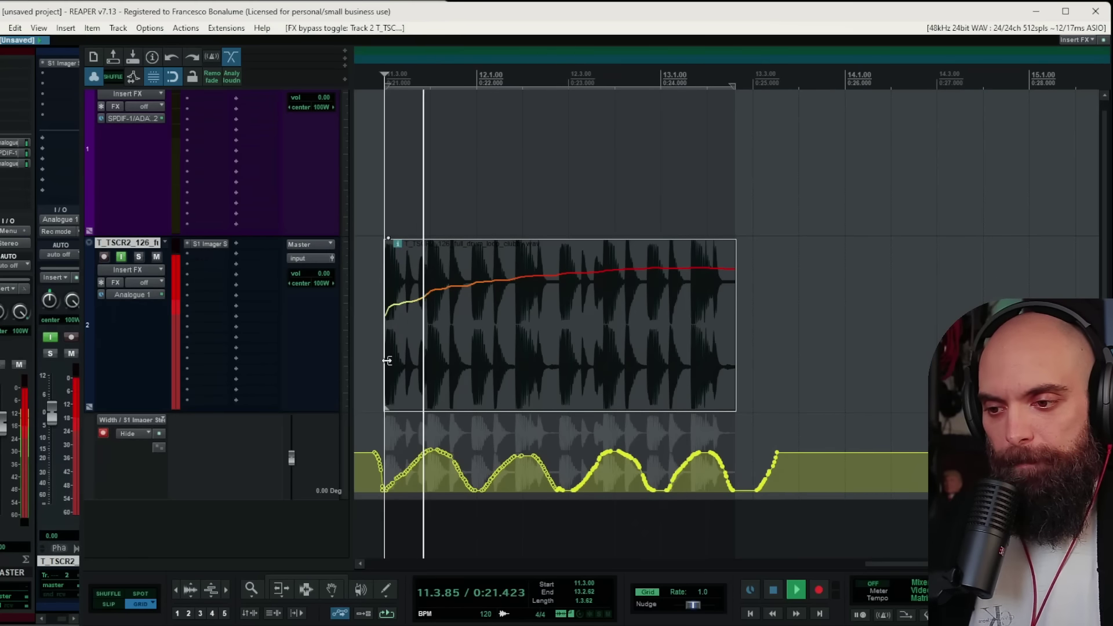
Try a redrawn Width curve from the loop's start, then undo it to restore the original automation
{"action": "mouse_move", "coordinate": [413, 462]}
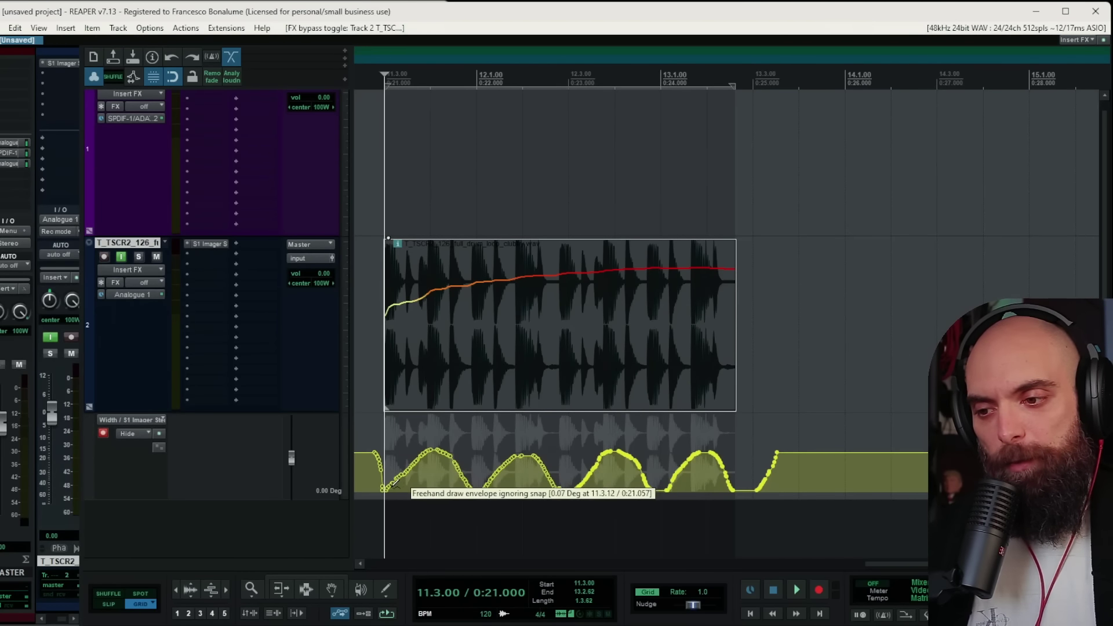
{"action": "mouse_move", "coordinate": [385, 489]}
{"action": "left_mouse_down"}
{"action": "mouse_move", "coordinate": [438, 444]}
{"action": "mouse_move", "coordinate": [477, 490]}
{"action": "mouse_move", "coordinate": [497, 491]}
{"action": "mouse_move", "coordinate": [525, 452]}
{"action": "mouse_move", "coordinate": [564, 490]}
{"action": "mouse_move", "coordinate": [581, 490]}
{"action": "mouse_move", "coordinate": [611, 452]}
{"action": "mouse_move", "coordinate": [638, 460]}
{"action": "mouse_move", "coordinate": [672, 495]}
{"action": "mouse_move", "coordinate": [697, 451]}
{"action": "left_mouse_up"}
{"action": "key", "text": "space"}
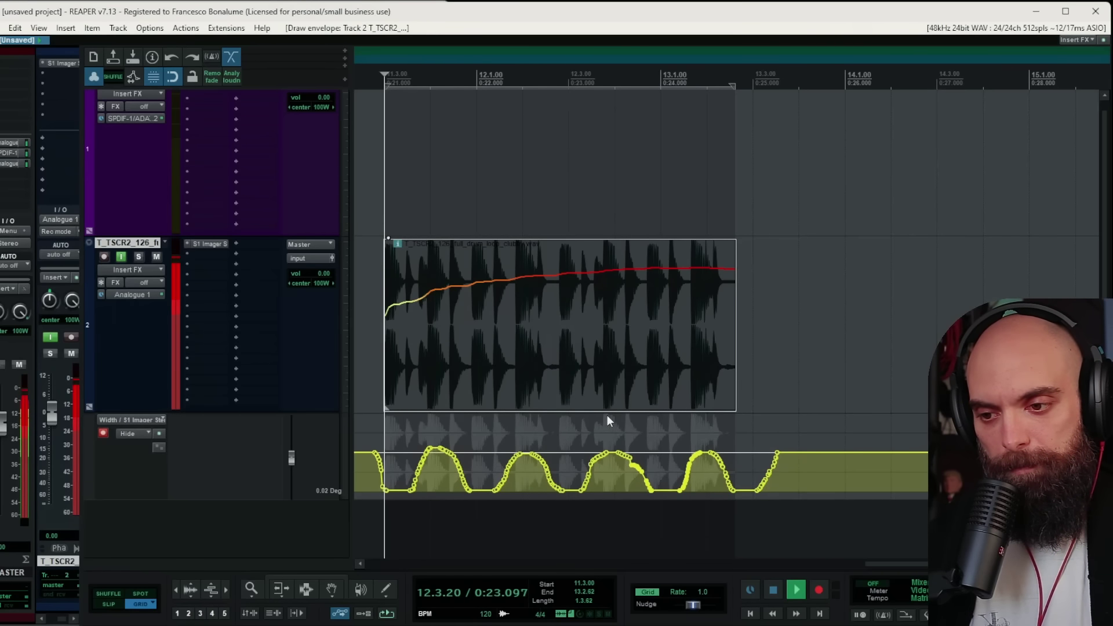
{"action": "key", "text": "space"}
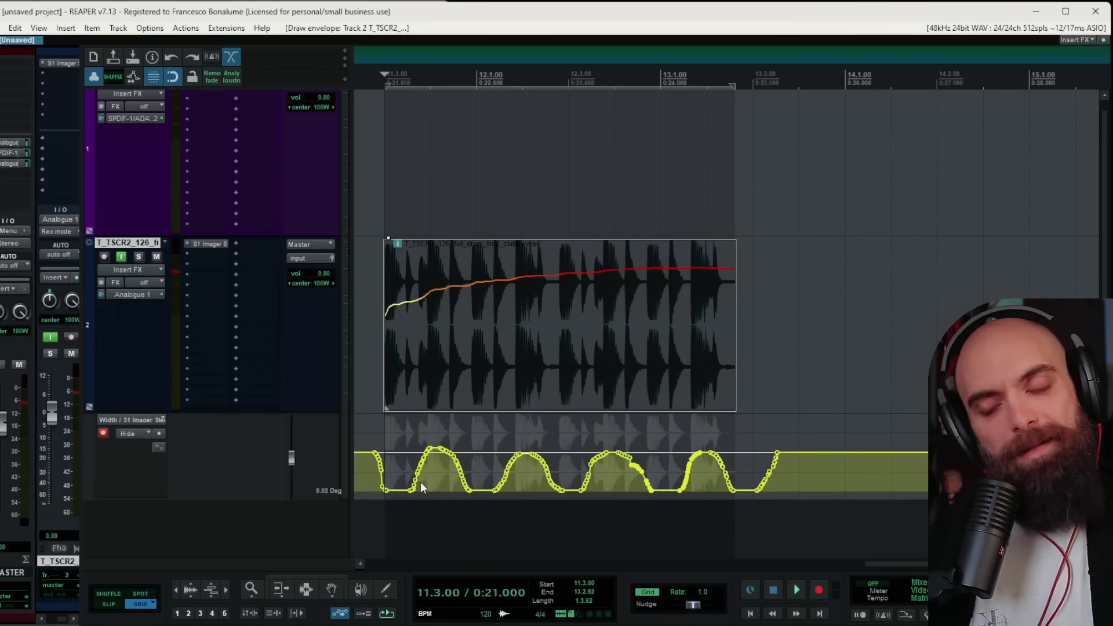
{"action": "key", "text": "ctrl+z"}
{"action": "key", "text": "space"}
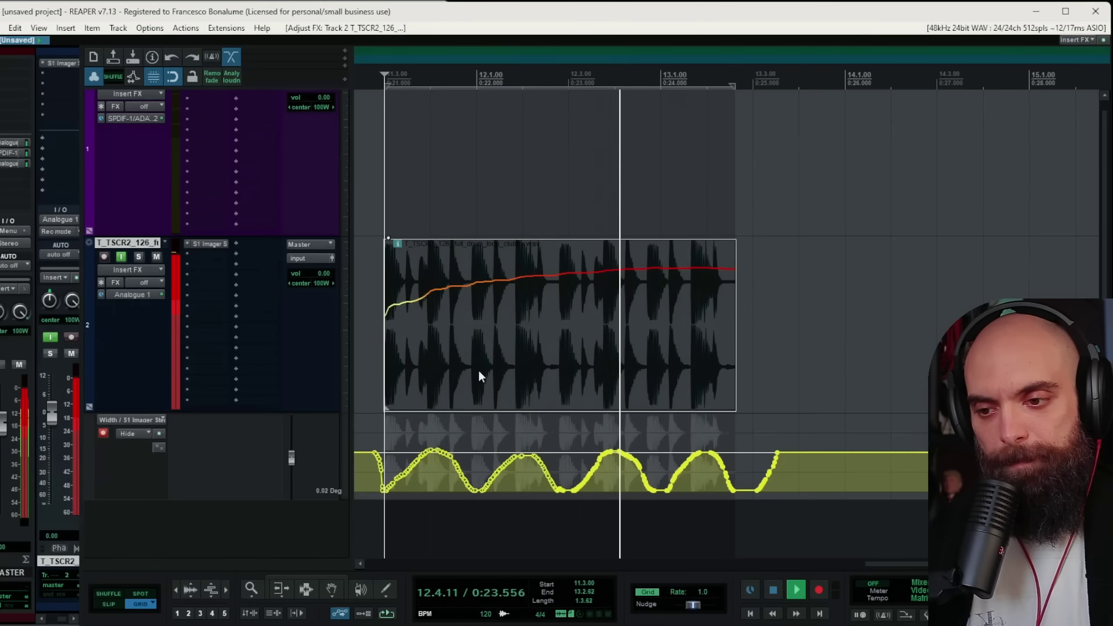
{"action": "key", "text": "space"}
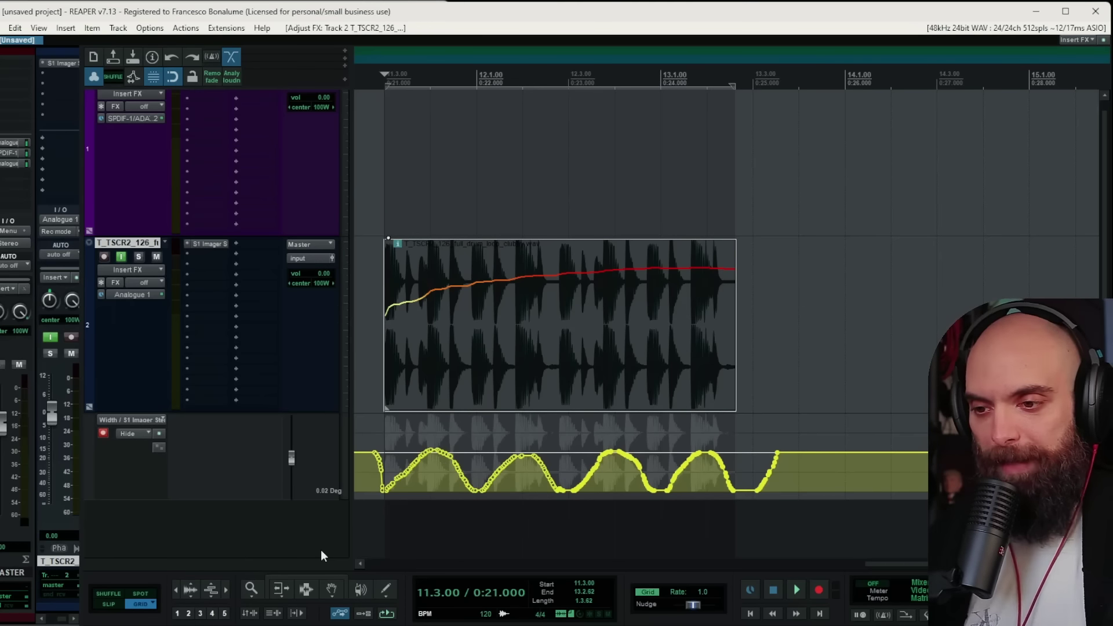
Play from inside the drum loop, then bring up the S1 Imager plugin window
{"action": "left_click", "coordinate": [443, 362]}
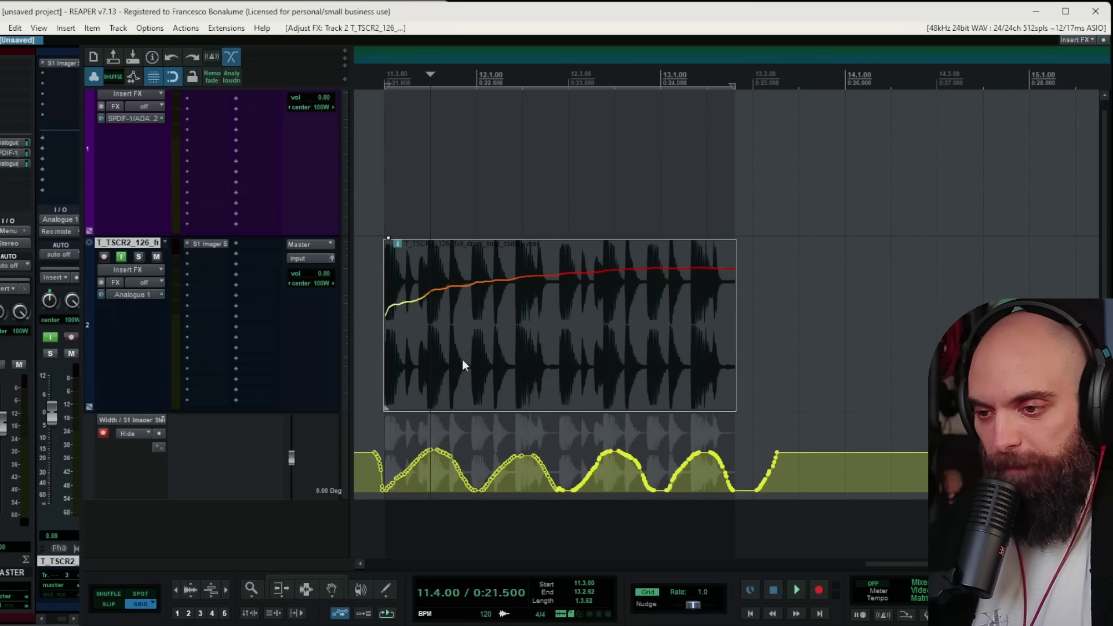
{"action": "scroll", "coordinate": [483, 358], "scroll_direction": "down", "scroll_amount": 2}
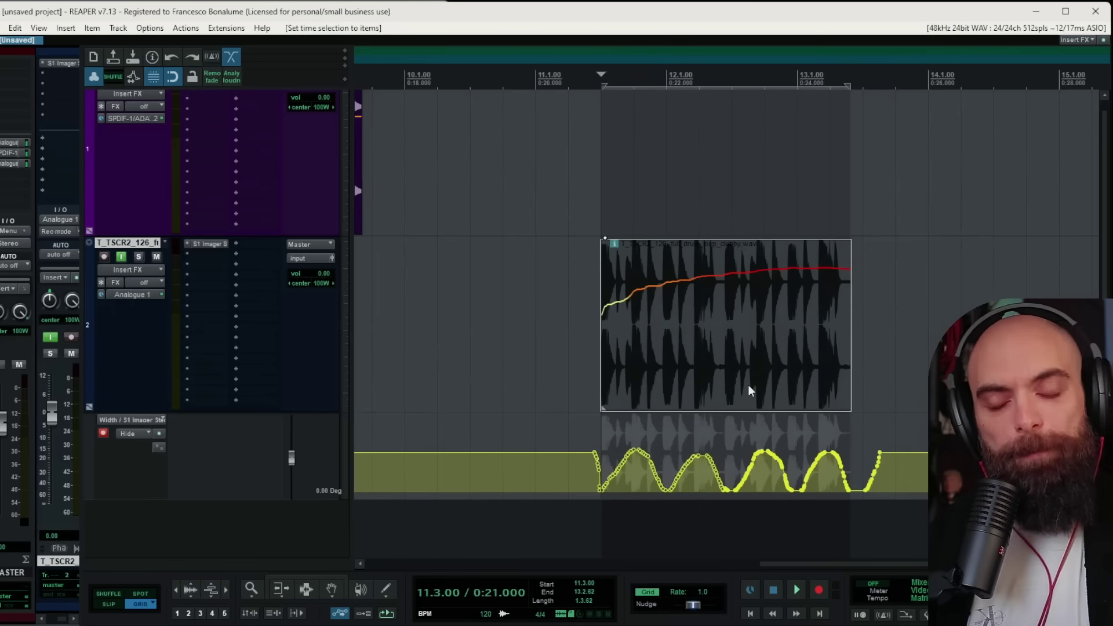
{"action": "key", "text": "space"}
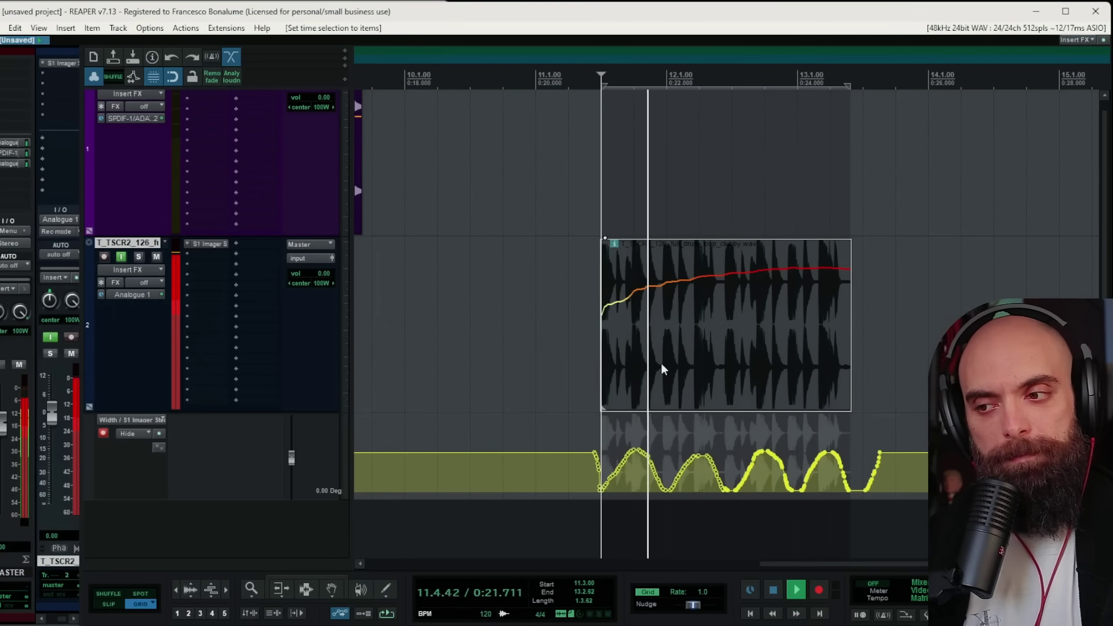
{"action": "key", "text": "space"}
{"action": "left_click", "coordinate": [199, 244]}
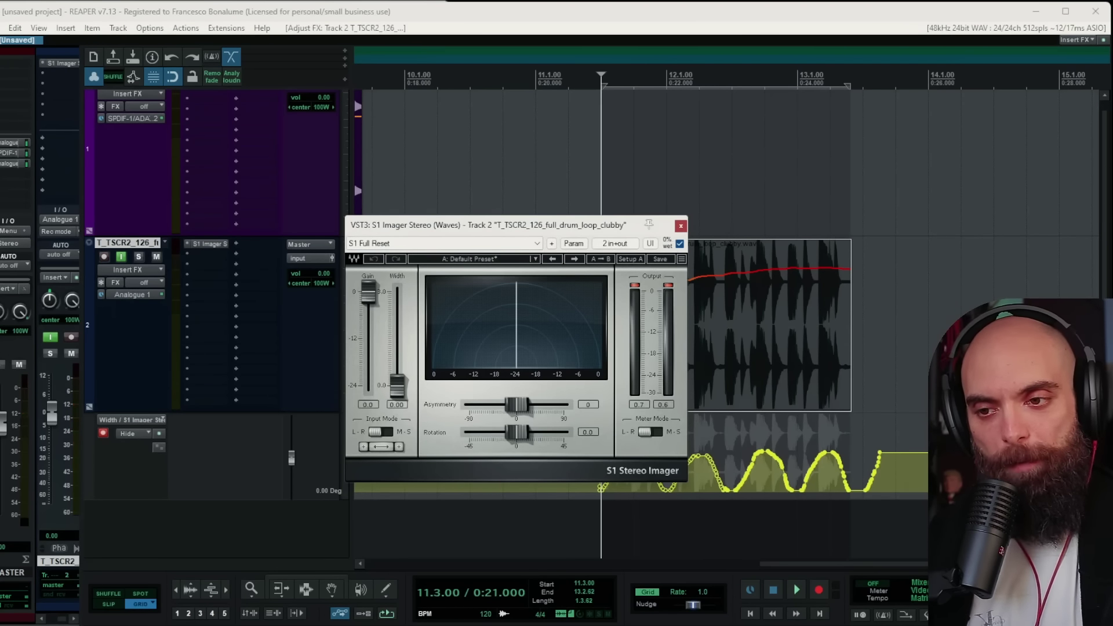
Raise the S1 Imager's wet mix while the automated loop plays, then close the plugin window
{"action": "key", "text": "ctrl+z"}
{"action": "key", "text": "space"}
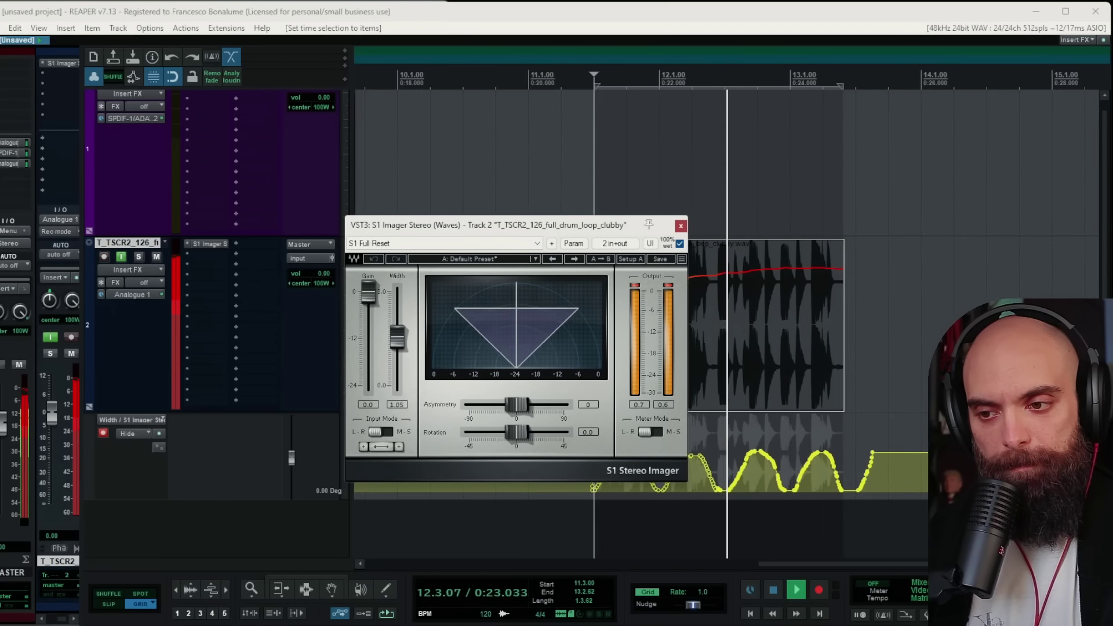
{"action": "left_click_drag", "start_coordinate": [672, 244], "coordinate": [671, 242]}
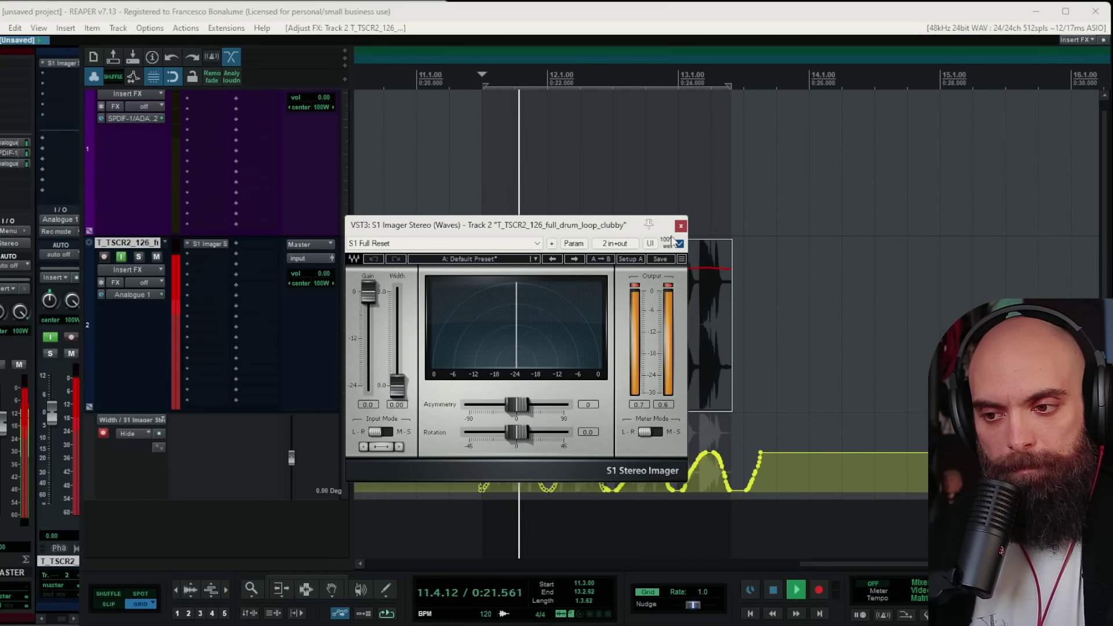
{"action": "key", "text": "space"}
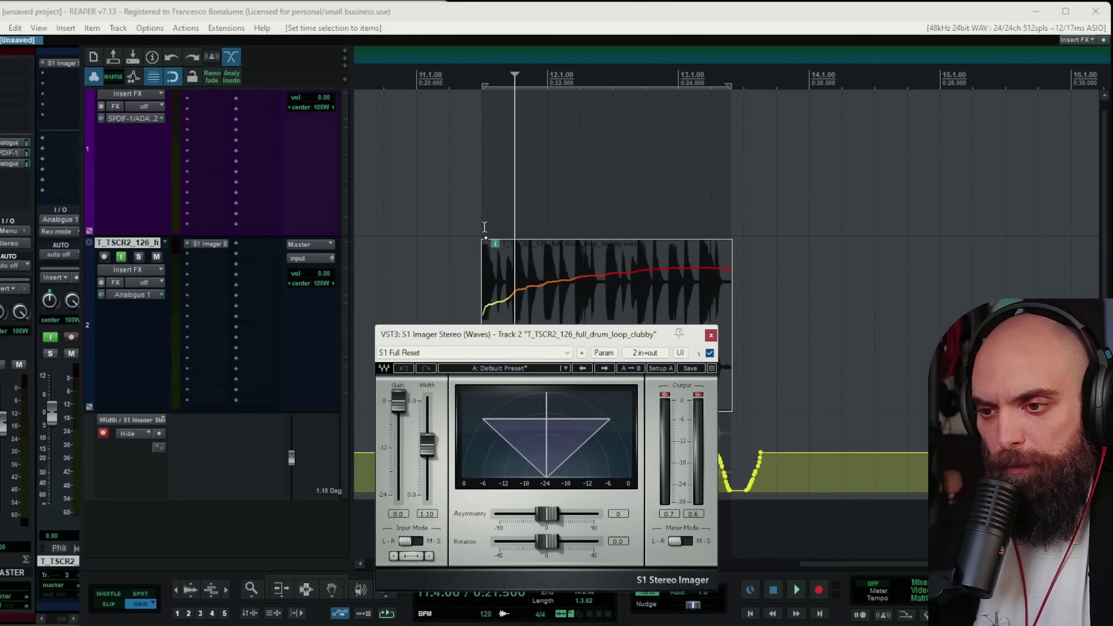
{"action": "left_click", "coordinate": [487, 219]}
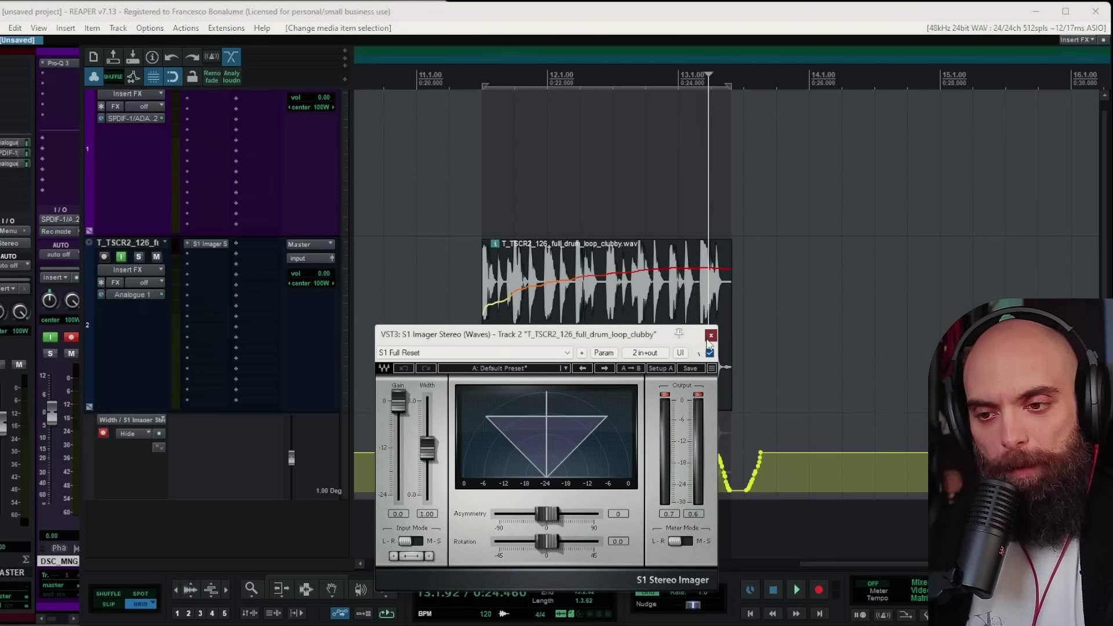
{"action": "left_click", "coordinate": [711, 336]}
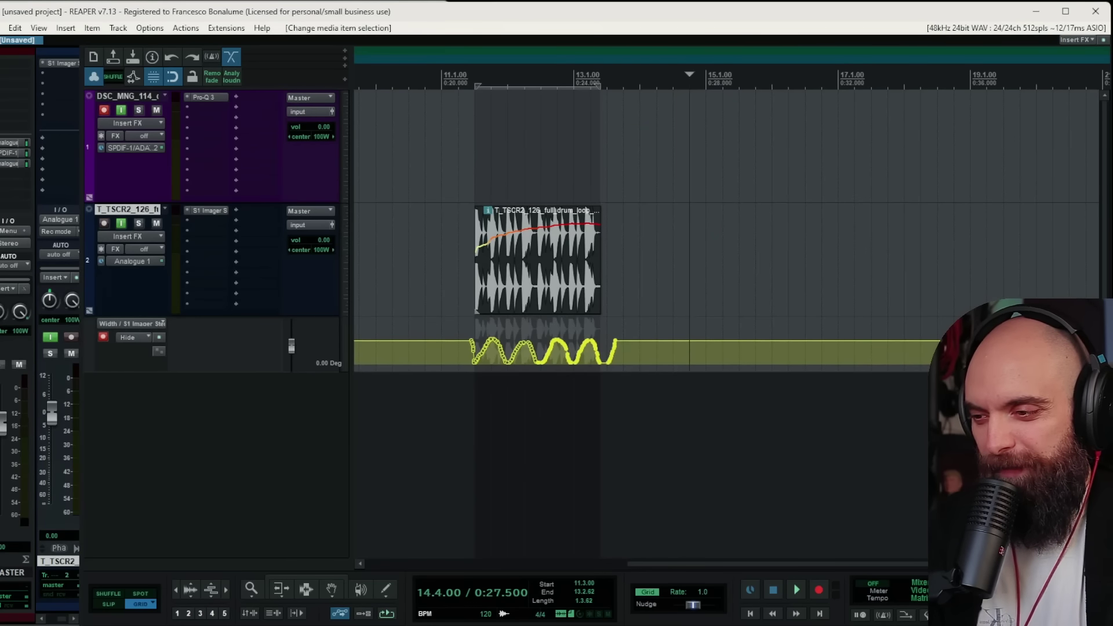
Switch to the Splice sample browser, scroll its loop list, and stop playback
{"action": "key", "text": "alt+Tab"}
{"action": "scroll", "coordinate": [357, 458], "scroll_direction": "down", "scroll_amount": 5}
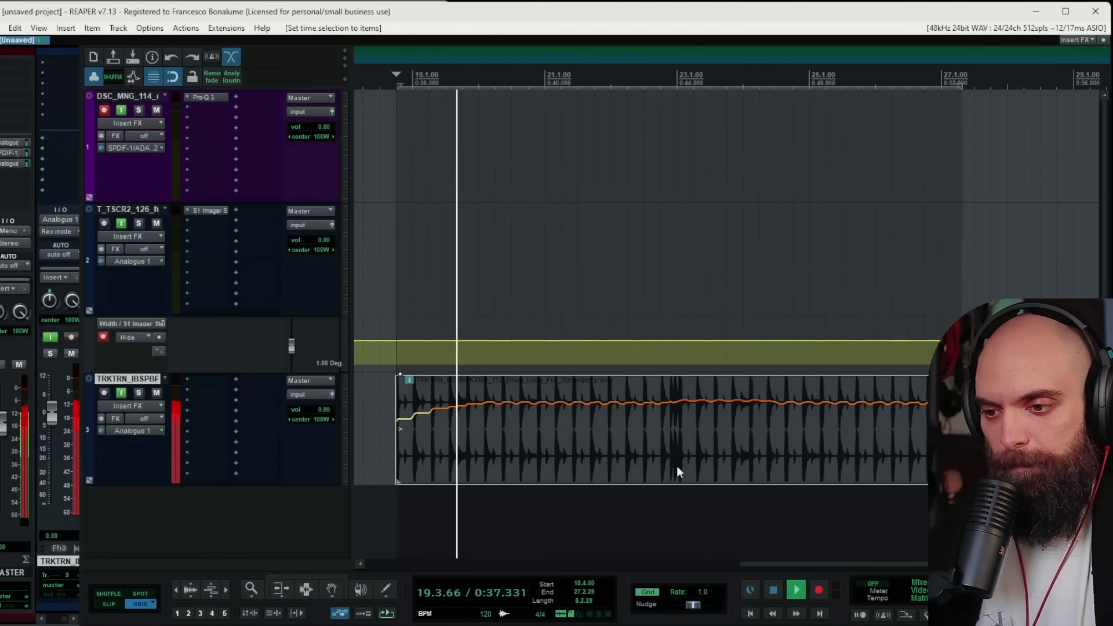
{"action": "key", "text": "space"}
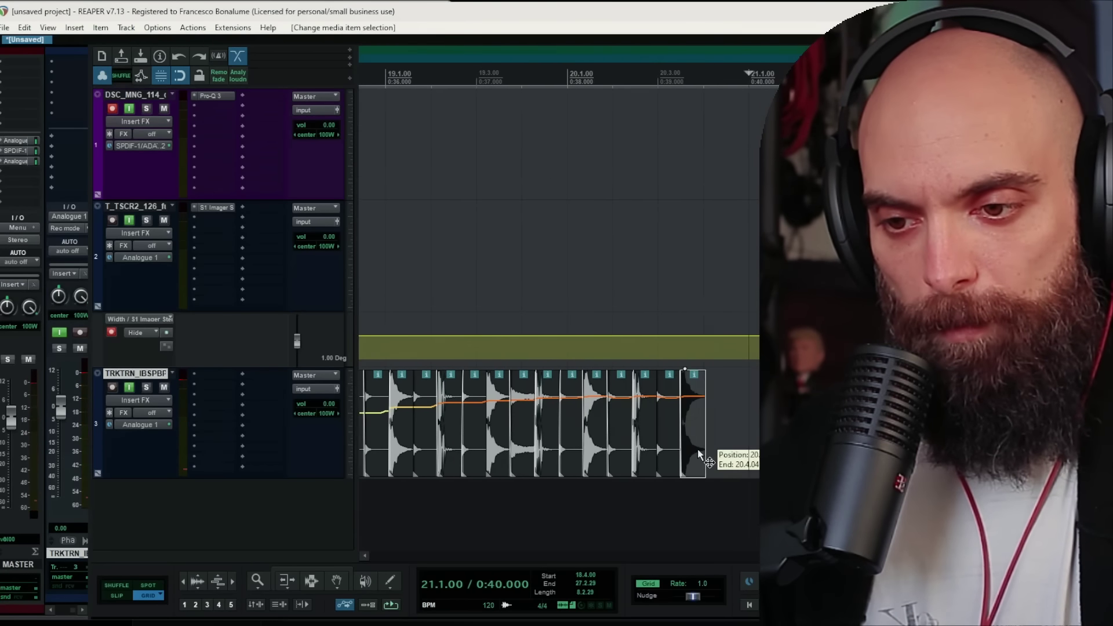
Add two empty tracks below track 3 and move the second and third slices onto tracks 5 and 4
{"action": "left_click", "coordinate": [712, 457]}
{"action": "key", "text": "ctrl+a"}
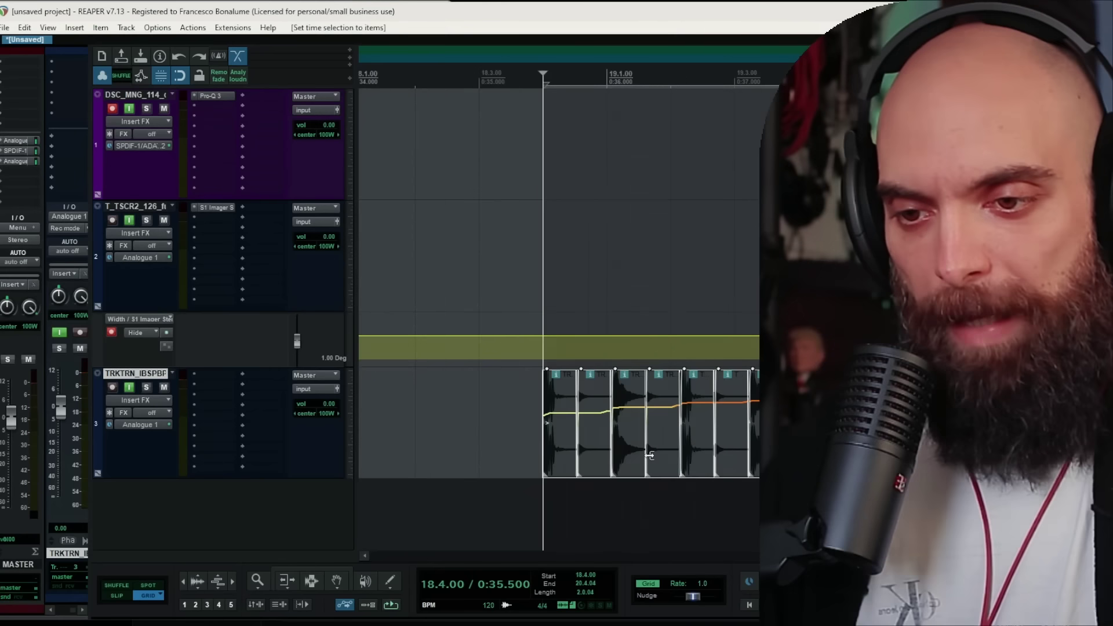
{"action": "left_click", "coordinate": [560, 454]}
{"action": "scroll", "coordinate": [535, 464], "scroll_direction": "down", "scroll_amount": 4}
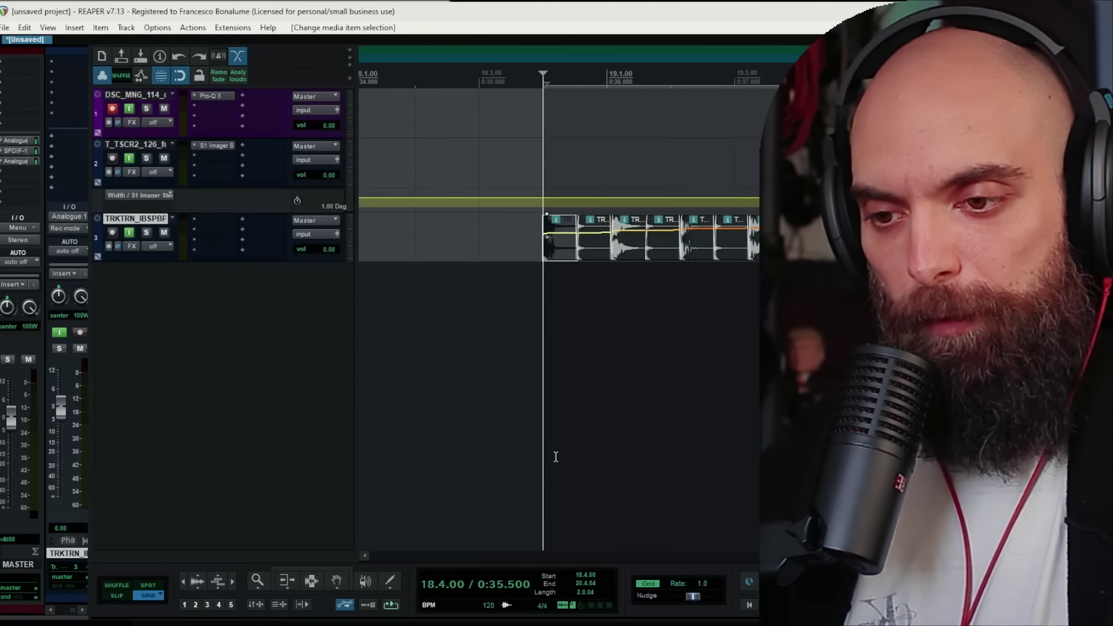
{"action": "key", "text": "ctrl+t"}
{"action": "key", "text": "ctrl+t"}
{"action": "left_click_drag", "start_coordinate": [587, 250], "coordinate": [594, 333]}
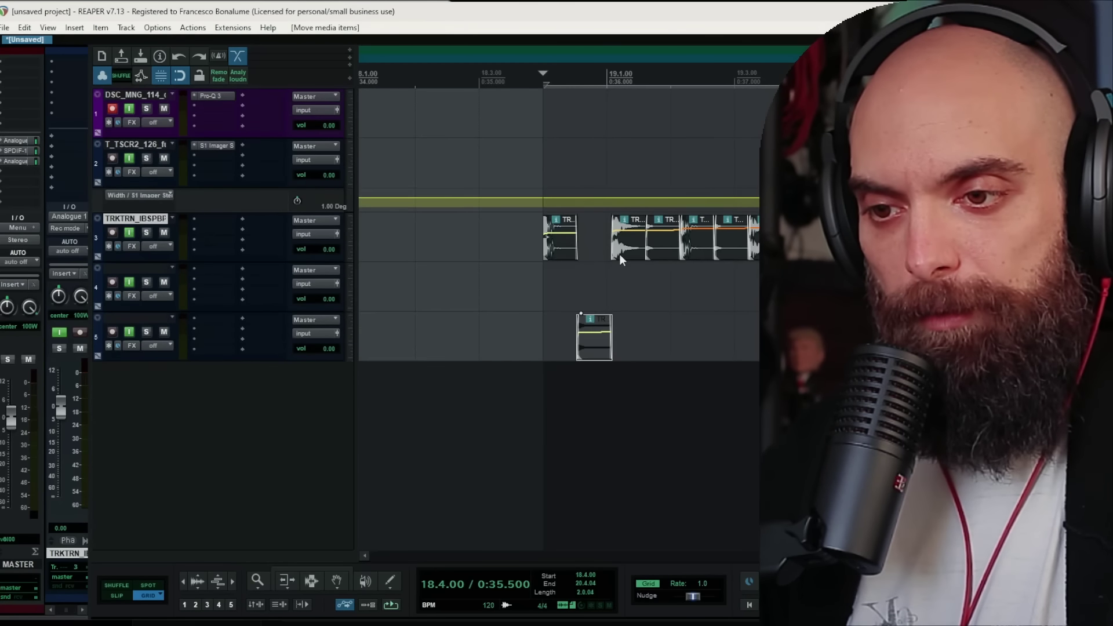
{"action": "left_click_drag", "start_coordinate": [622, 254], "coordinate": [656, 348]}
Shuffle further slices between tracks 3 and 4, then play the sliced loop from its first slice
{"action": "left_click_drag", "start_coordinate": [691, 234], "coordinate": [690, 285]}
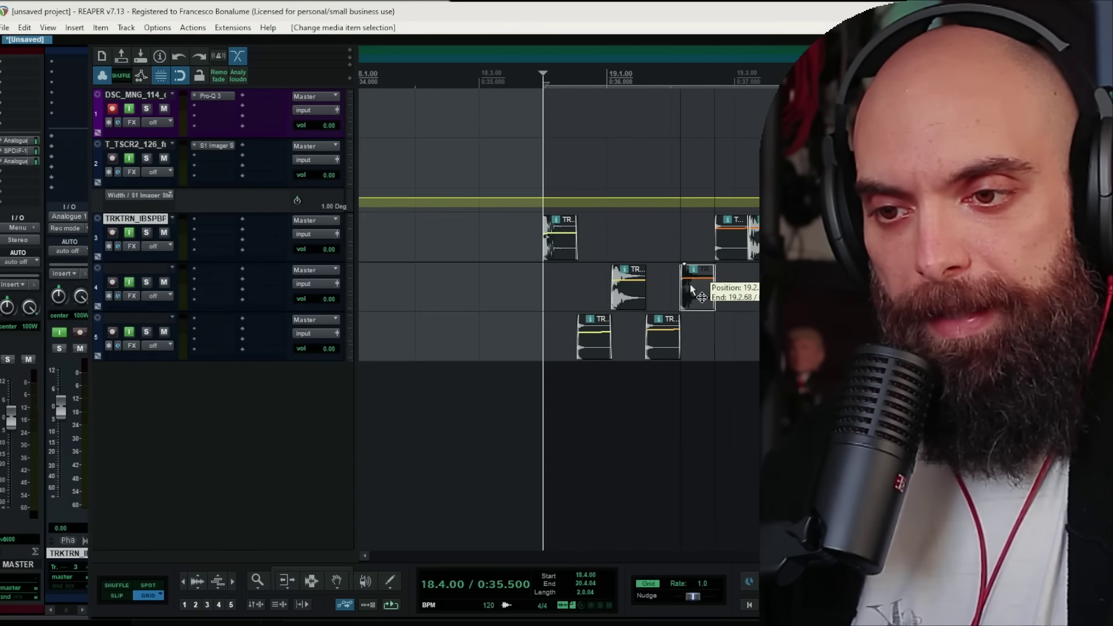
{"action": "left_click", "coordinate": [530, 242]}
{"action": "key", "text": "space"}
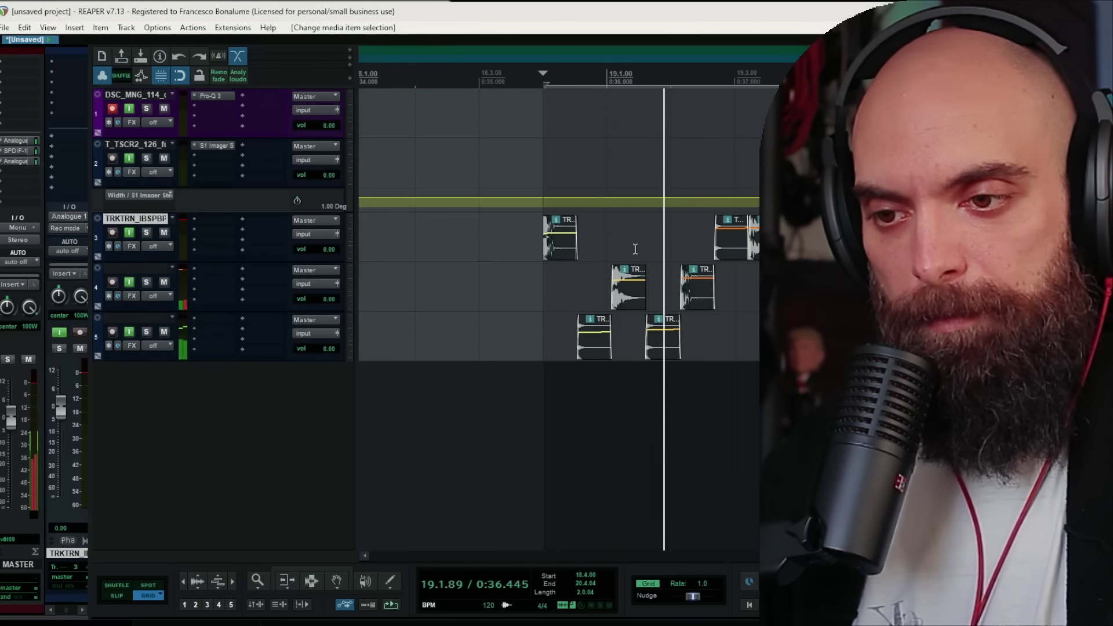
{"action": "key", "text": "space"}
{"action": "key", "text": "space"}
{"action": "key", "text": "space"}
{"action": "key", "text": "space"}
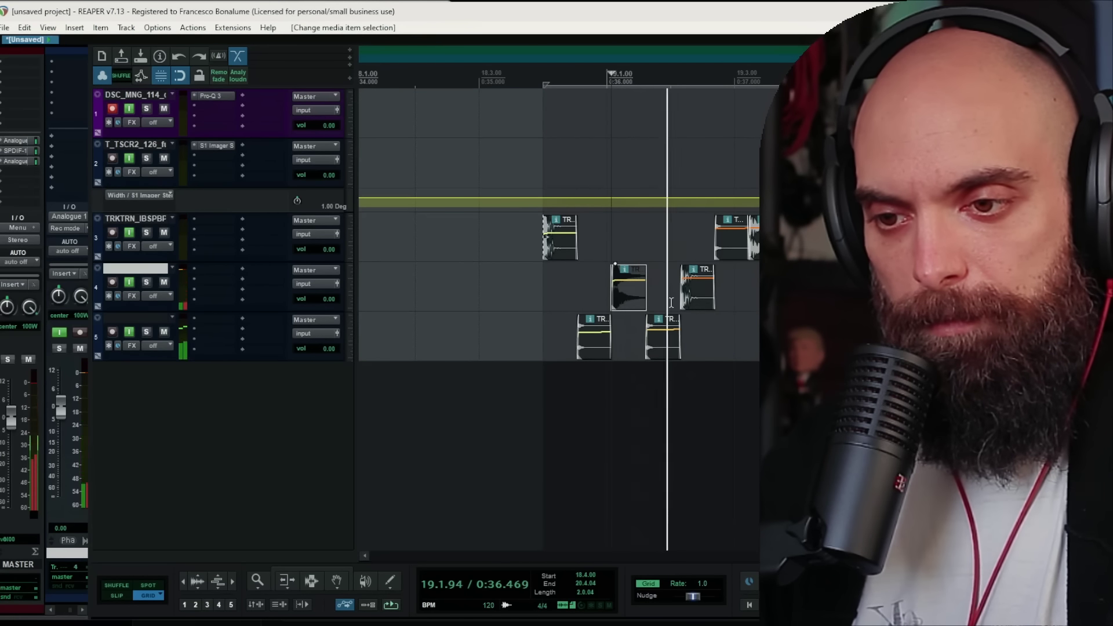
{"action": "left_click_drag", "start_coordinate": [696, 293], "coordinate": [732, 342]}
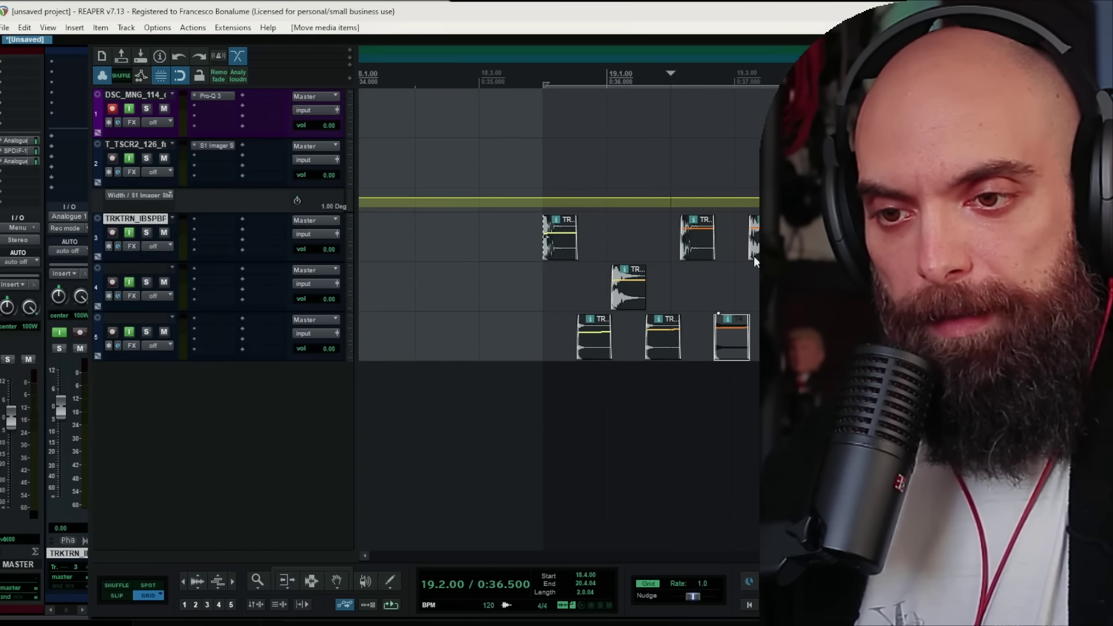
{"action": "left_click_drag", "start_coordinate": [755, 263], "coordinate": [757, 280]}
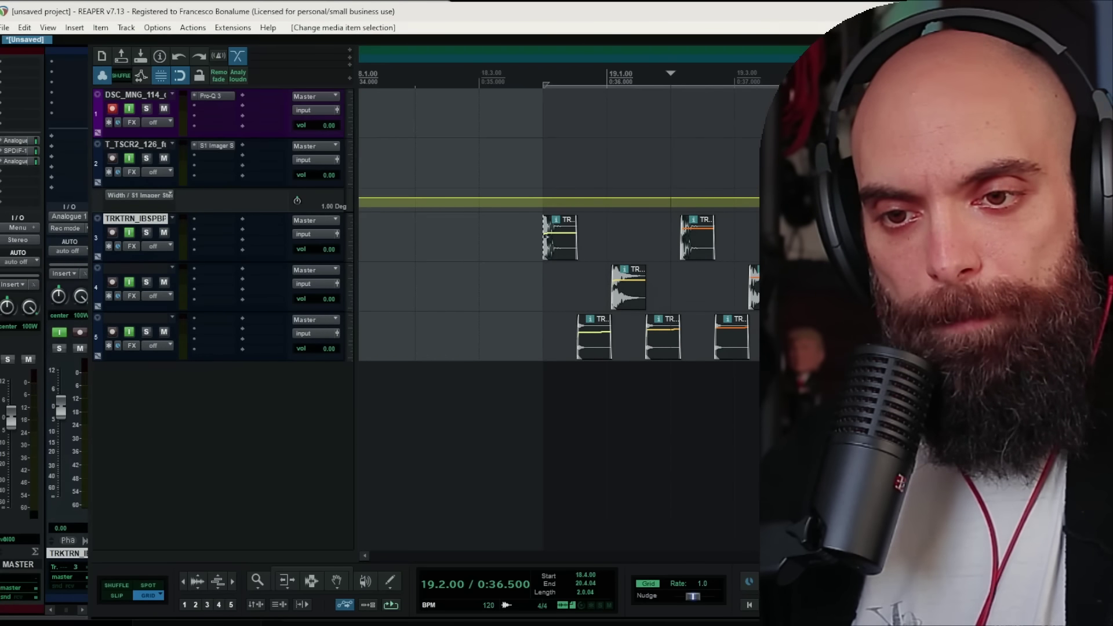
{"action": "left_click", "coordinate": [546, 237]}
{"action": "key", "text": "space"}
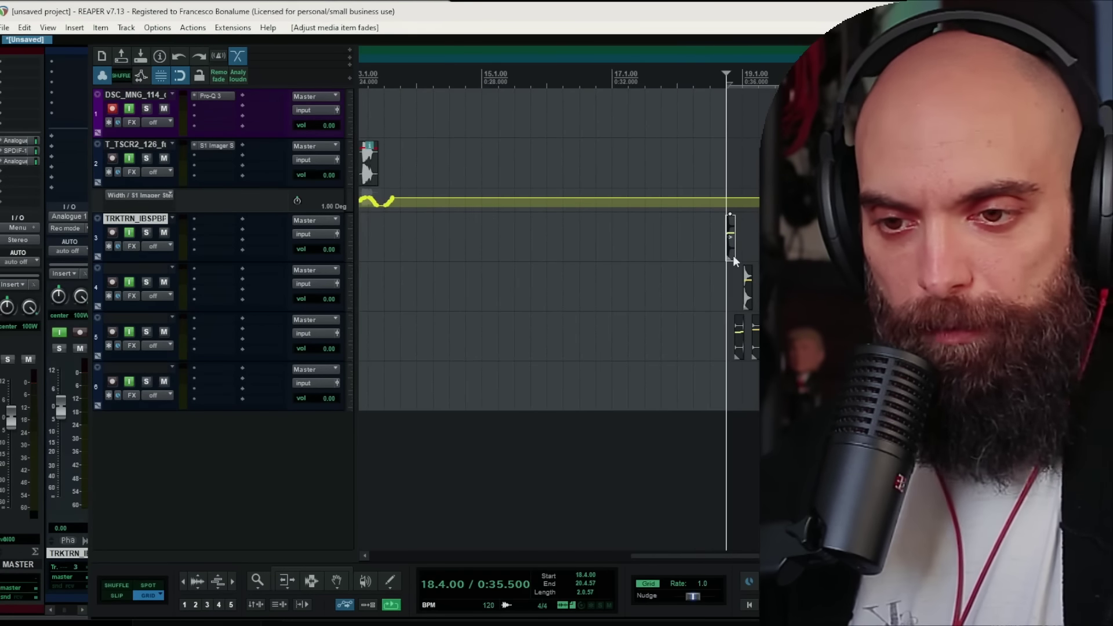
Select the slices on tracks 3–5, add Pro-Q 3 to track 3, and cut about 6.6 dB near 6 kHz
{"action": "left_click_drag", "start_coordinate": [707, 226], "coordinate": [877, 382]}
{"action": "key", "text": "space"}
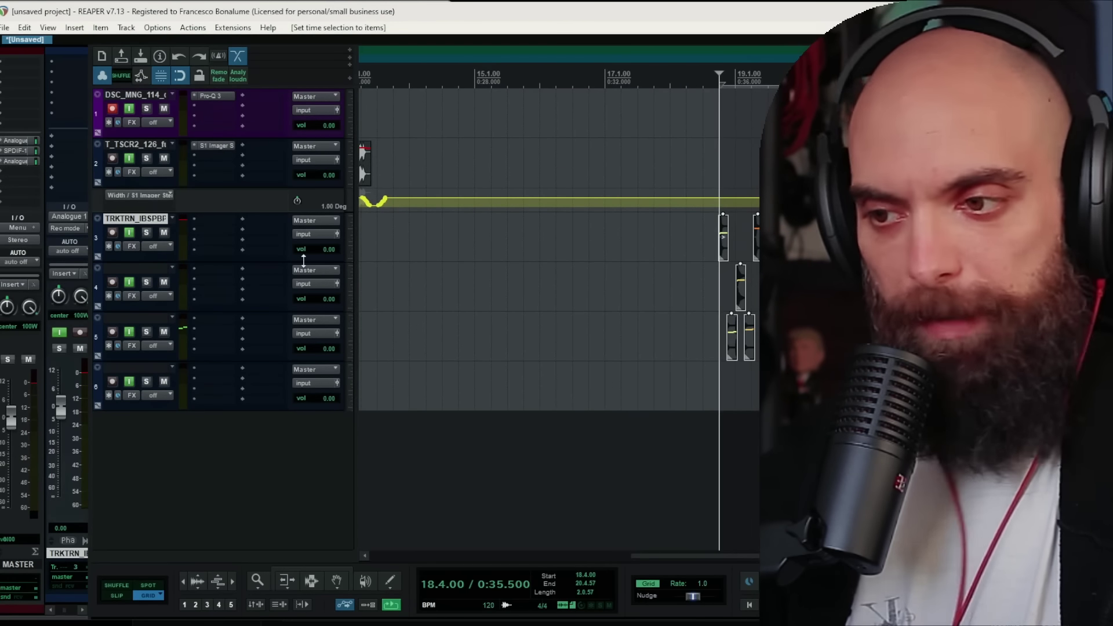
{"action": "double_click", "coordinate": [207, 225]}
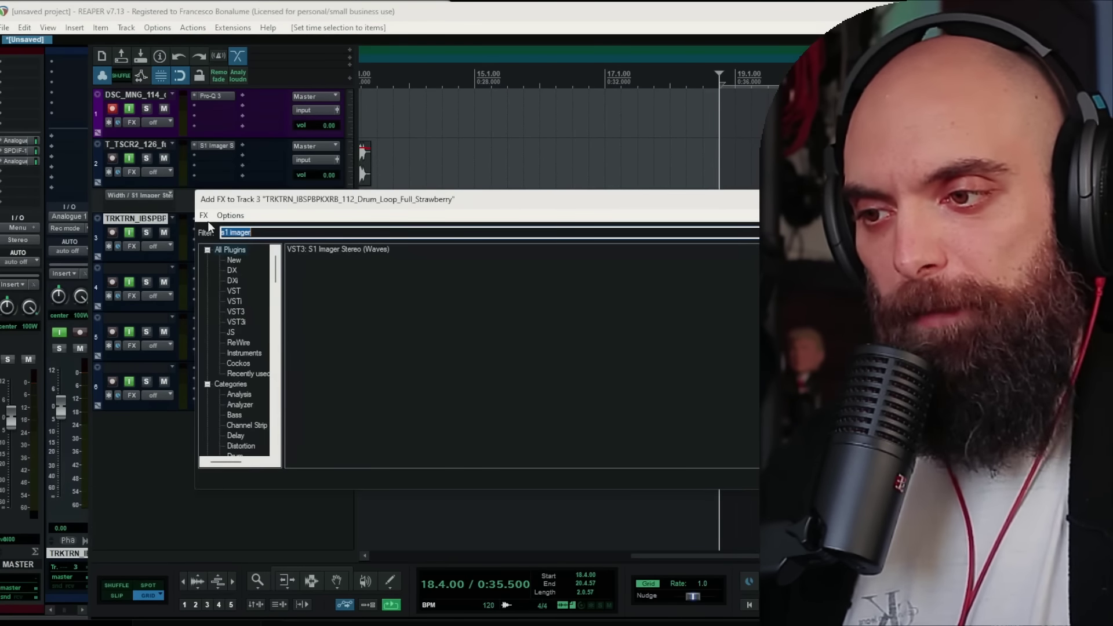
{"action": "key", "text": "Return"}
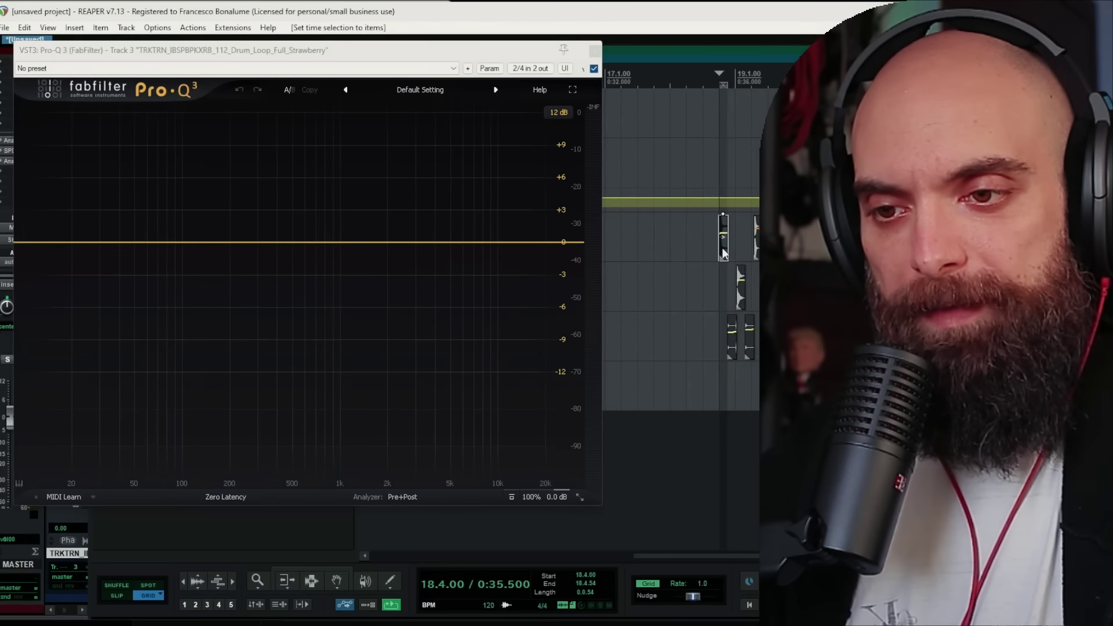
{"action": "key", "text": "space"}
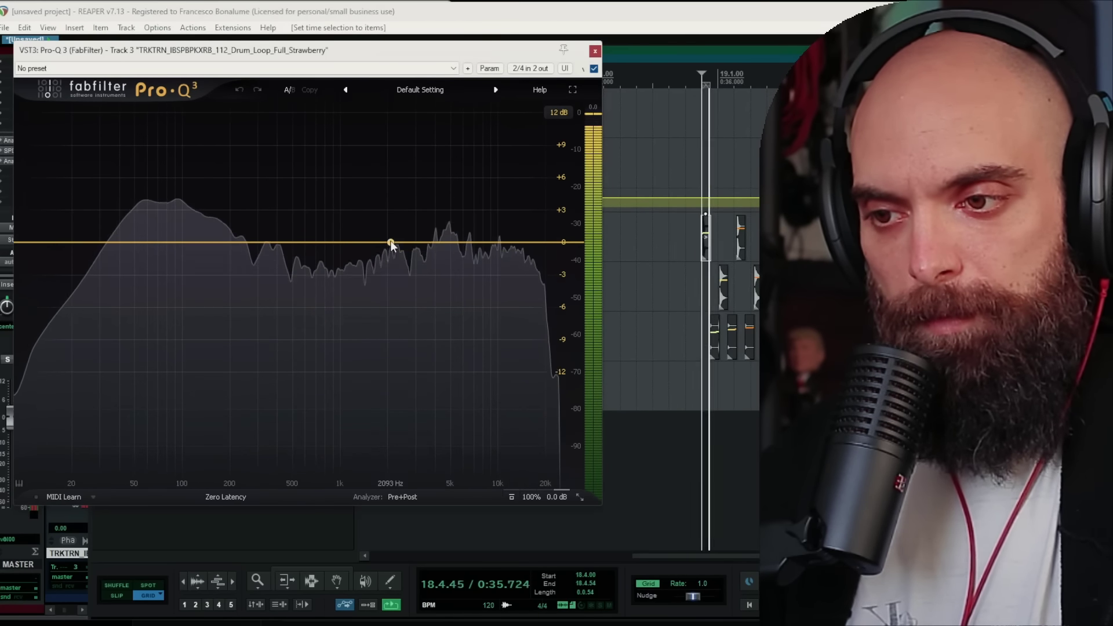
{"action": "left_click_drag", "start_coordinate": [397, 244], "coordinate": [463, 319]}
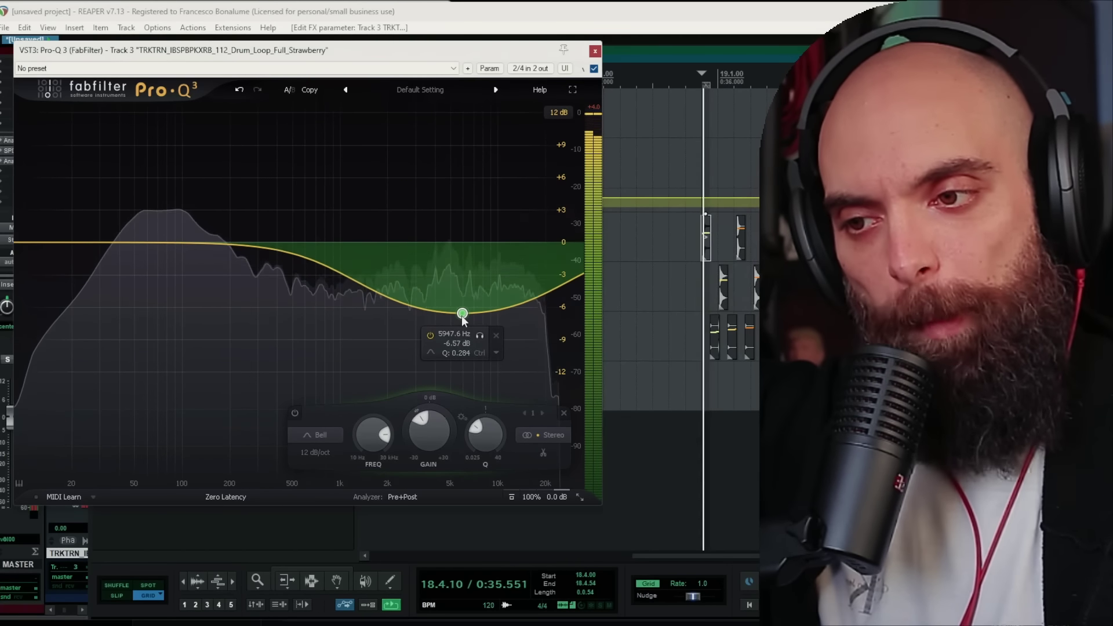
{"action": "left_click", "coordinate": [595, 51]}
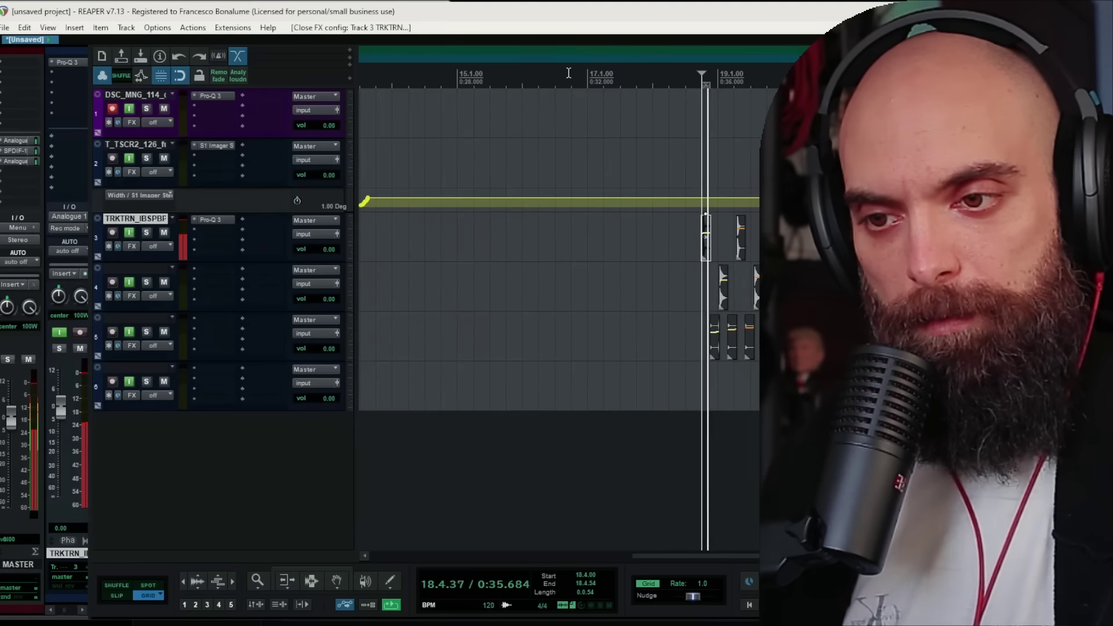
Solo track 5 and load Pro-Q 3 onto it from a 'pro q' search
{"action": "left_click", "coordinate": [147, 282]}
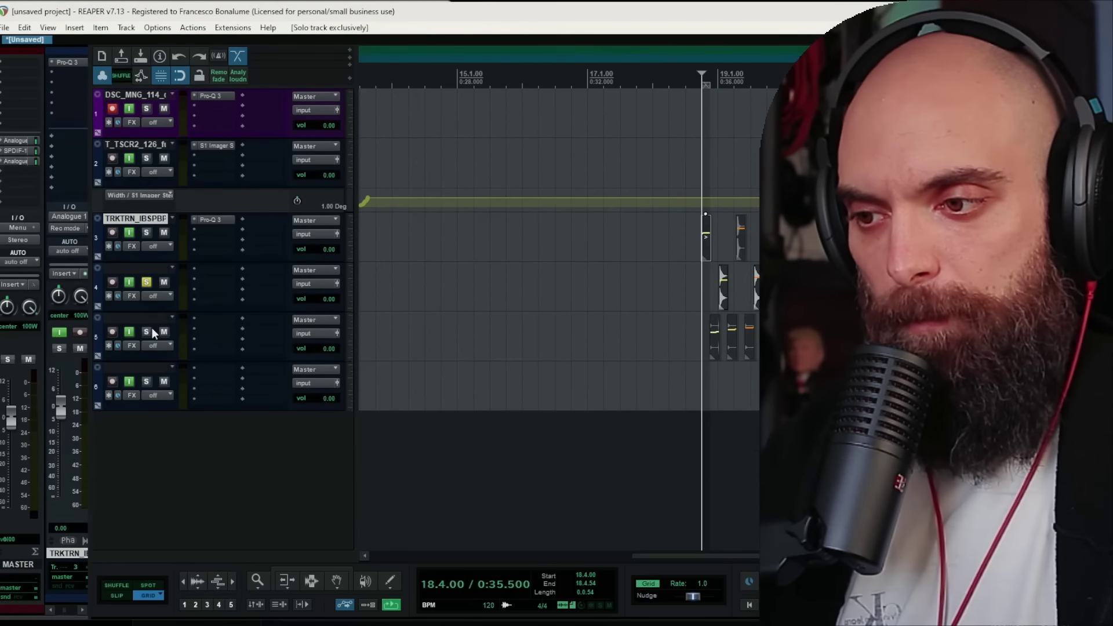
{"action": "left_click", "coordinate": [723, 352]}
{"action": "double_click", "coordinate": [214, 322]}
{"action": "type", "text": "pro q 3"}
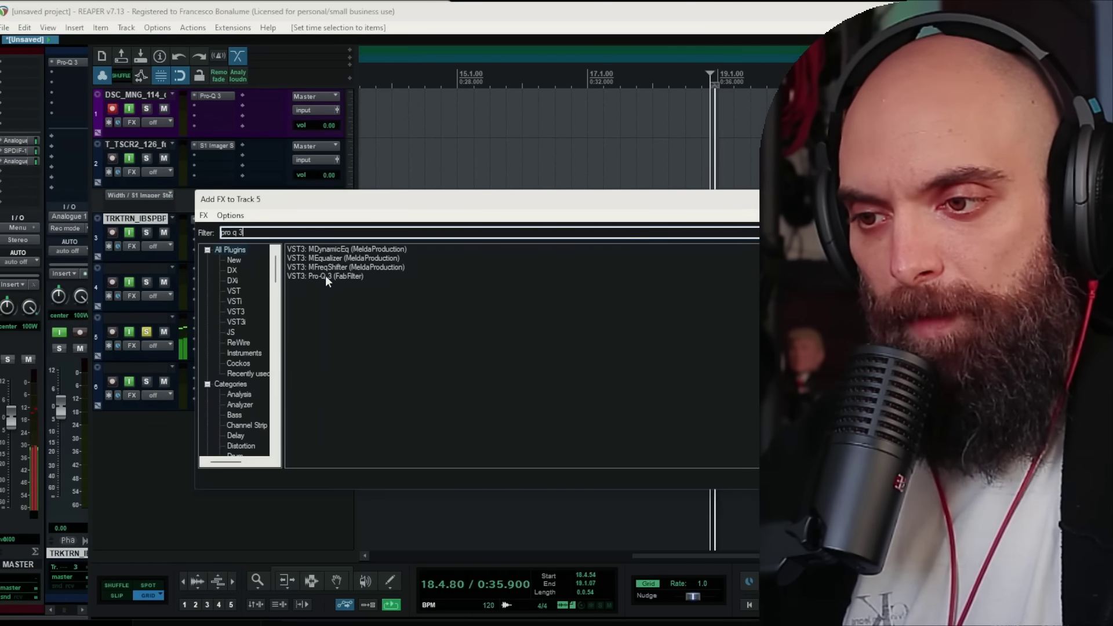
{"action": "double_click", "coordinate": [326, 276]}
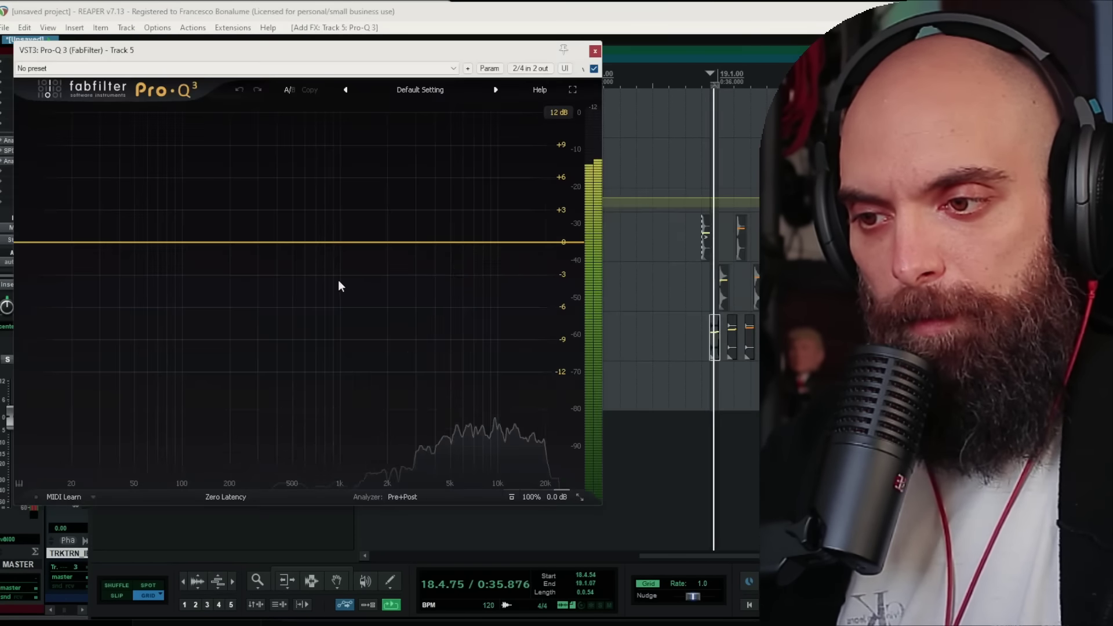
Add a narrow bell band boosting about +3.5 dB near 11 kHz
{"action": "double_click", "coordinate": [451, 201]}
{"action": "left_click_drag", "start_coordinate": [453, 200], "coordinate": [506, 207]}
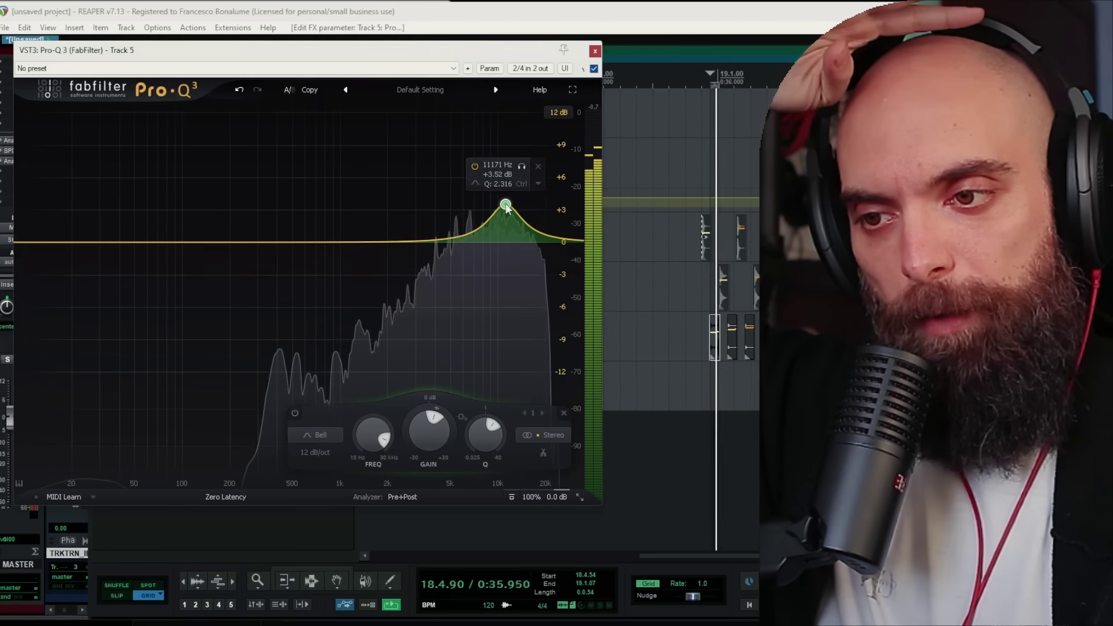
{"action": "left_click", "coordinate": [595, 51]}
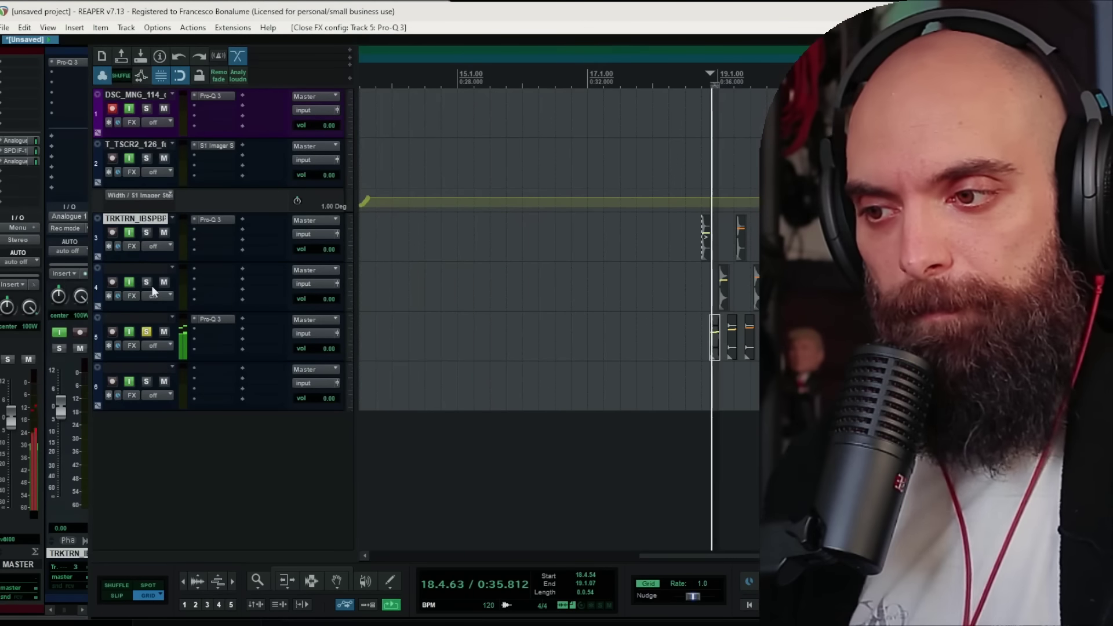
Solo track 4 and insert Pro-Q 3 on it
{"action": "left_click", "coordinate": [145, 281]}
{"action": "left_click", "coordinate": [722, 301]}
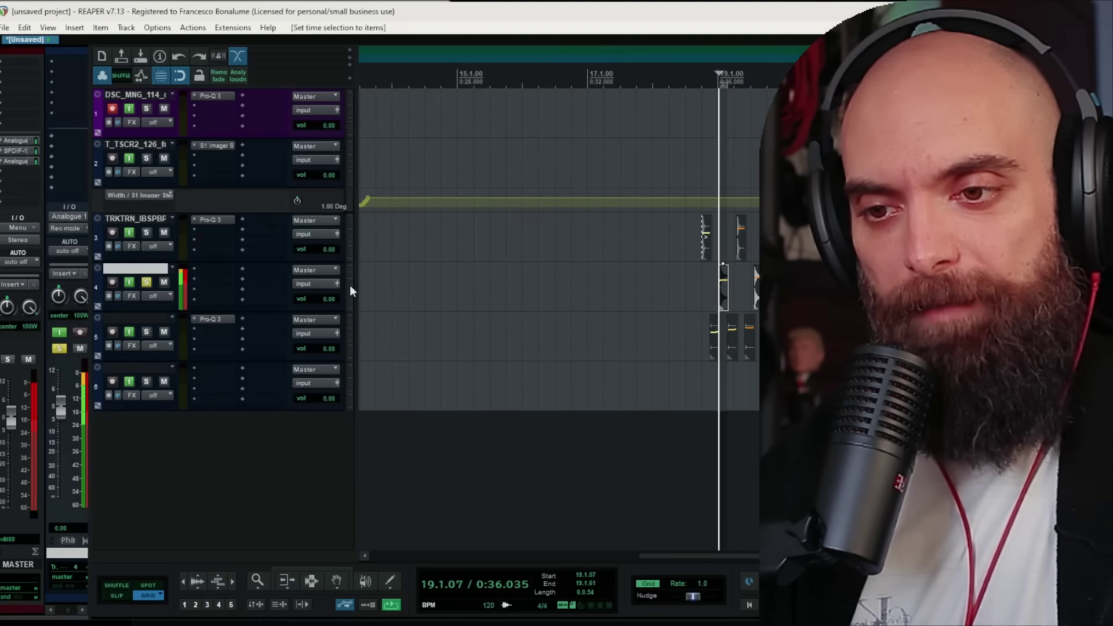
{"action": "double_click", "coordinate": [213, 270]}
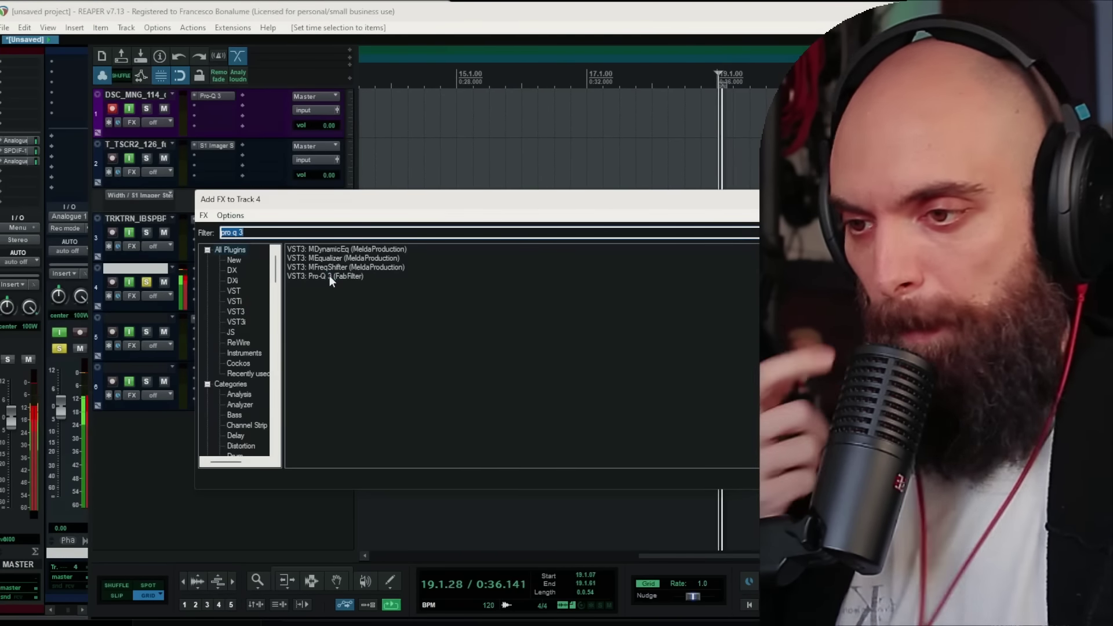
{"action": "double_click", "coordinate": [329, 276]}
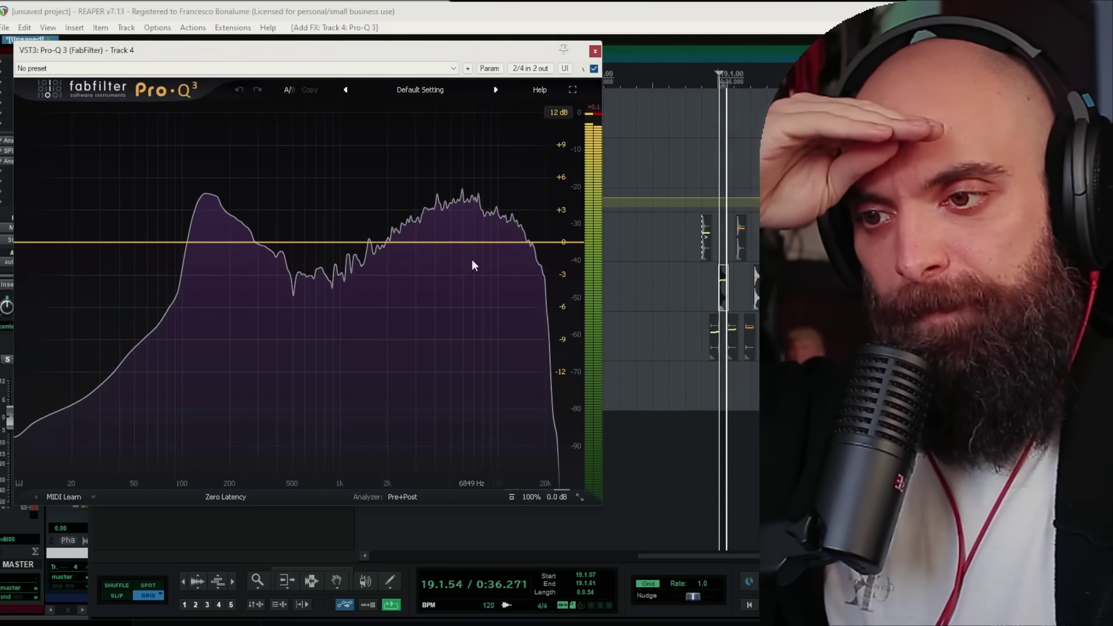
Cut near 9 kHz and 146 Hz, boost +2.2 dB near 1.9 kHz, and A/B the bypass
{"action": "mouse_move", "coordinate": [486, 260]}
{"action": "left_mouse_down"}
{"action": "mouse_move", "coordinate": [472, 263]}
{"action": "mouse_move", "coordinate": [489, 281]}
{"action": "mouse_move", "coordinate": [488, 255]}
{"action": "left_mouse_up"}
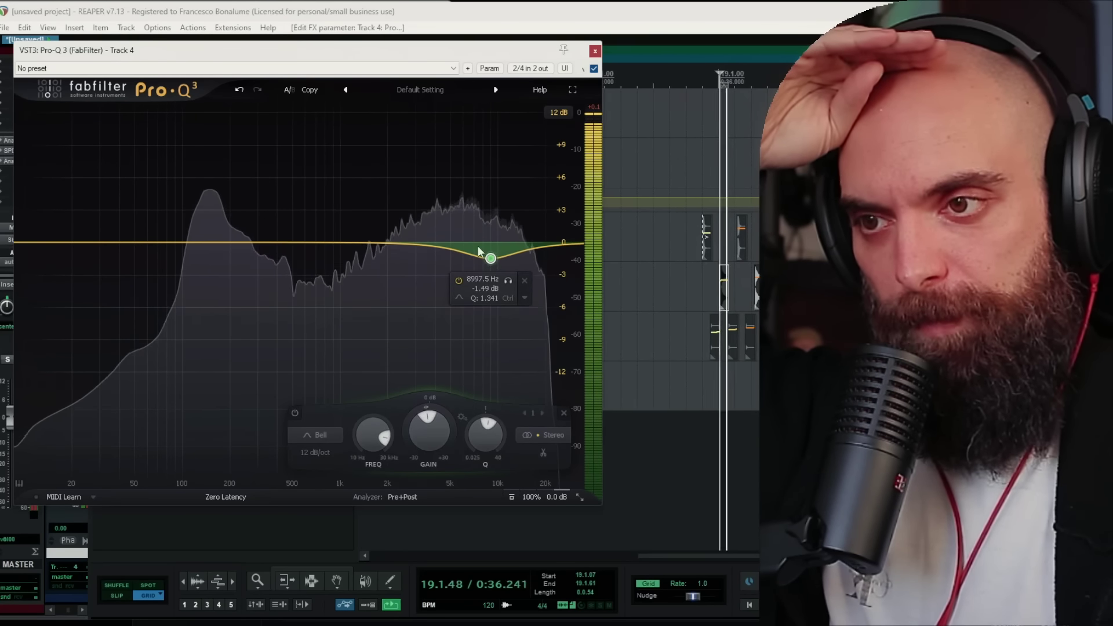
{"action": "left_click_drag", "start_coordinate": [374, 242], "coordinate": [383, 219]}
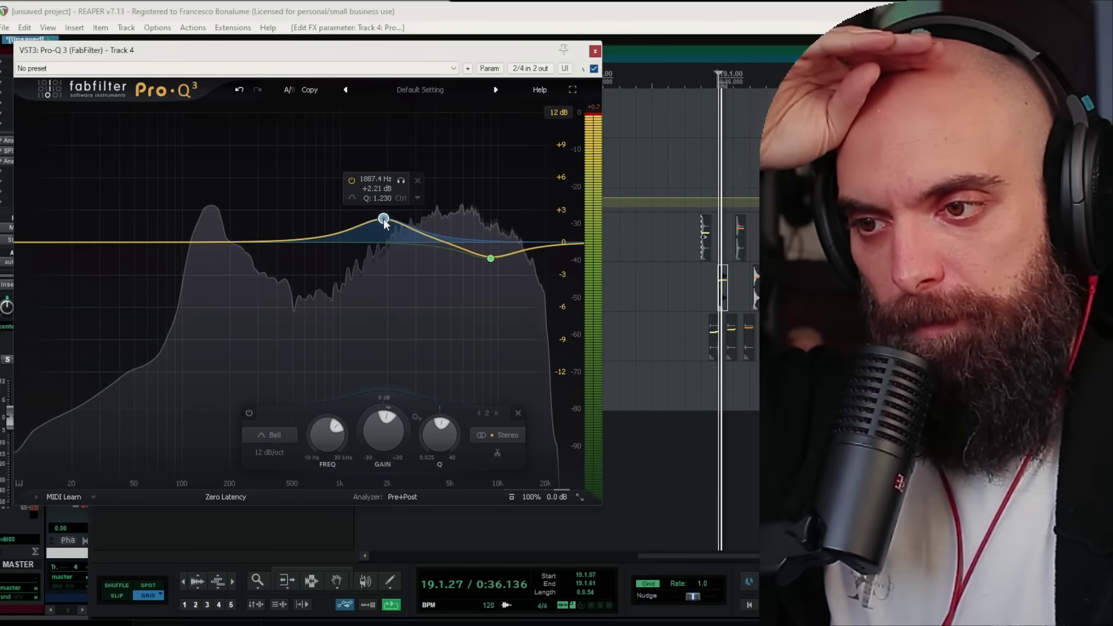
{"action": "mouse_move", "coordinate": [210, 267]}
{"action": "left_mouse_down"}
{"action": "mouse_move", "coordinate": [209, 255]}
{"action": "mouse_move", "coordinate": [209, 278]}
{"action": "mouse_move", "coordinate": [207, 259]}
{"action": "left_mouse_up"}
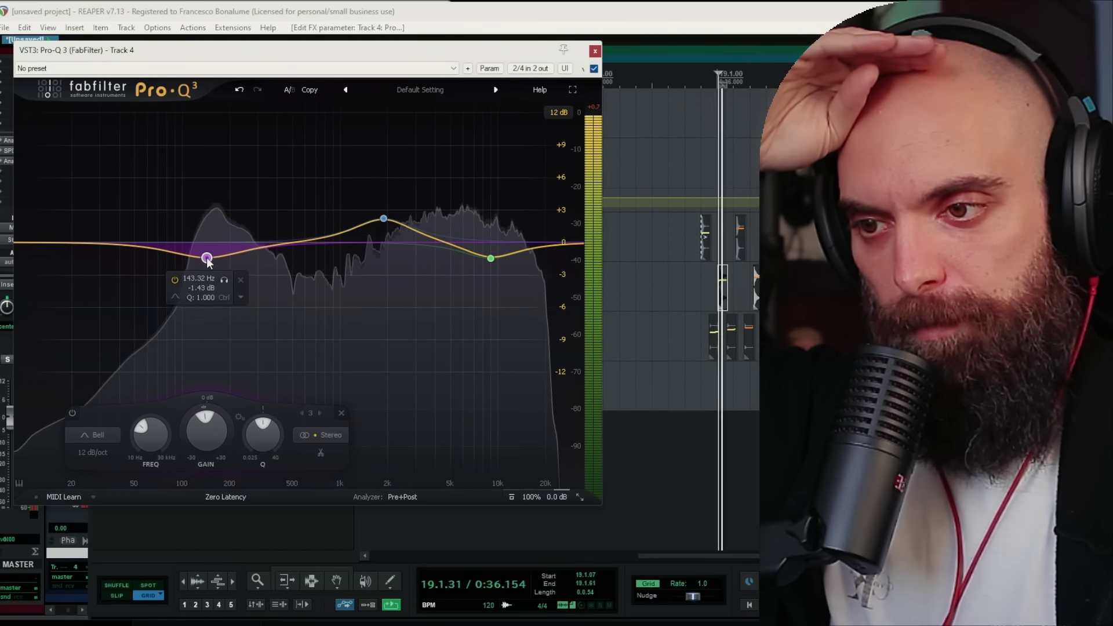
{"action": "left_click", "coordinate": [594, 69]}
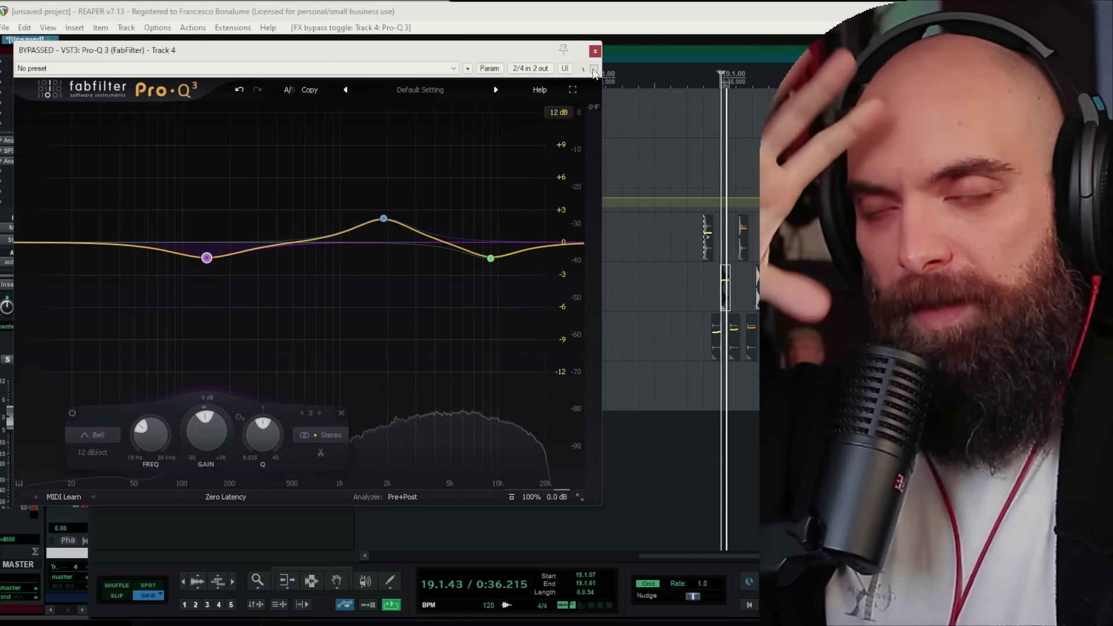
{"action": "left_click", "coordinate": [594, 70]}
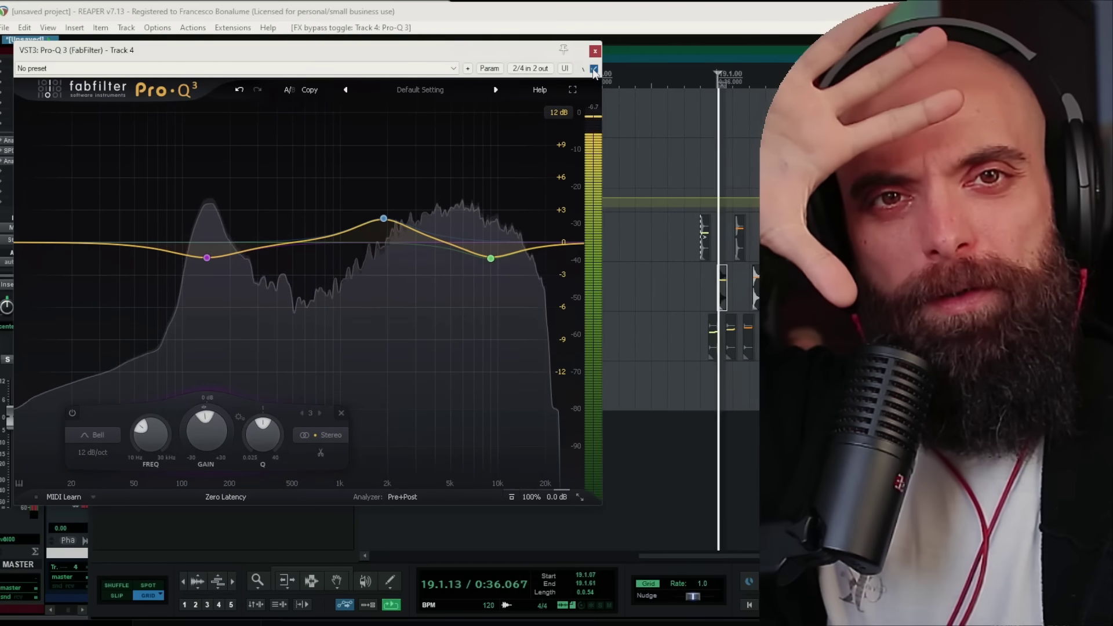
{"action": "left_click", "coordinate": [595, 51]}
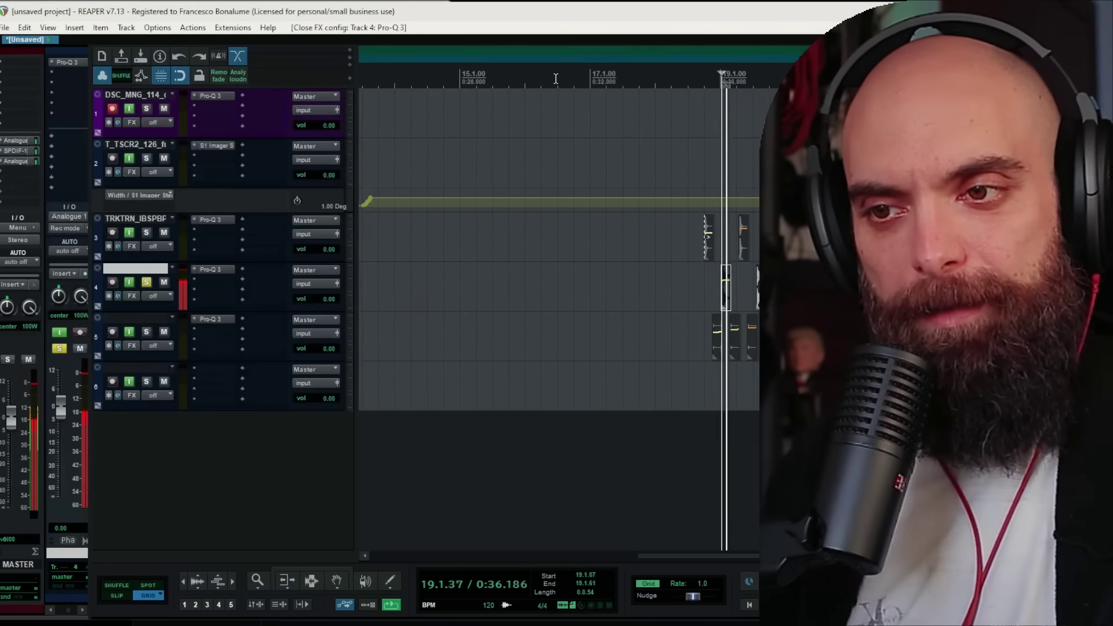
Toggle the Pro-Q 3 bypass on tracks 3, 4 and 5 during playback to compare
{"action": "left_click", "coordinate": [226, 221], "text": "shift"}
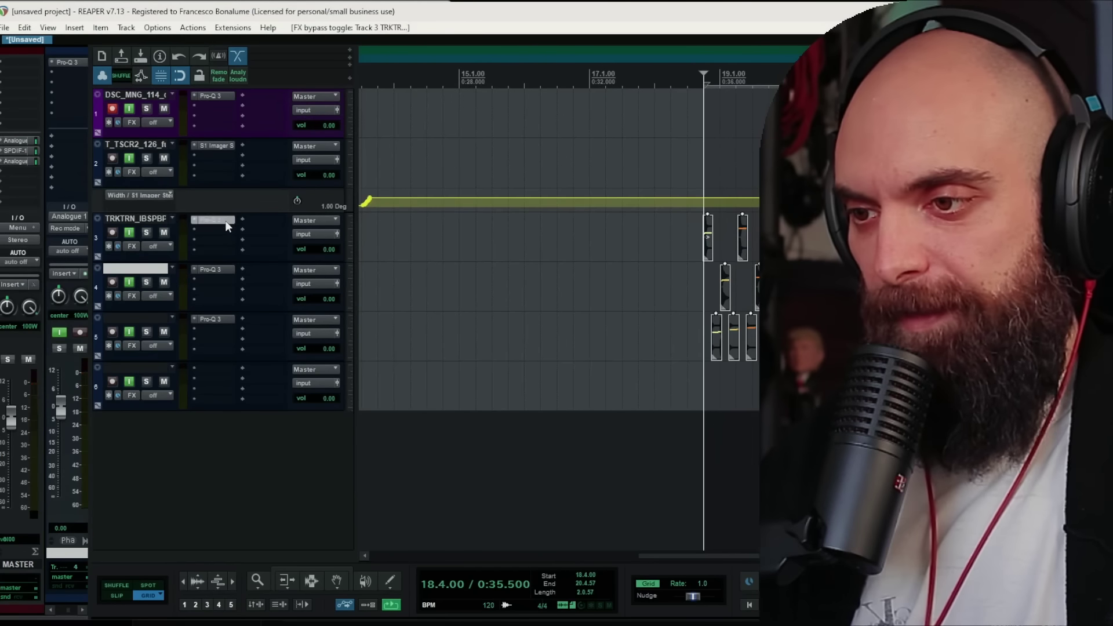
{"action": "left_click", "coordinate": [211, 319], "text": "shift"}
{"action": "key", "text": "space"}
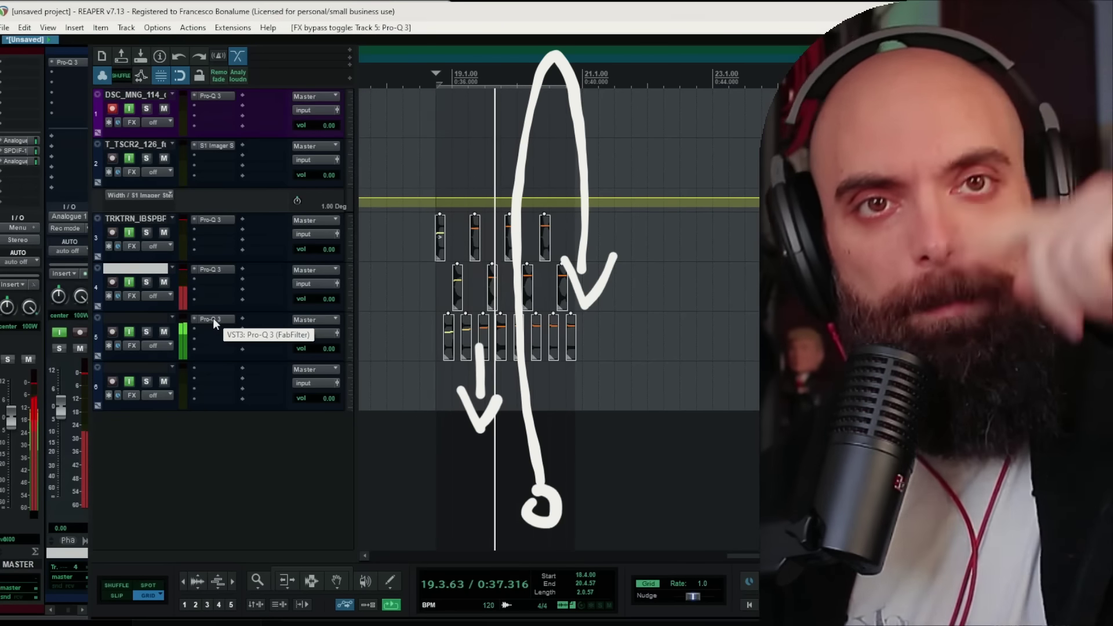
{"action": "key", "text": "space"}
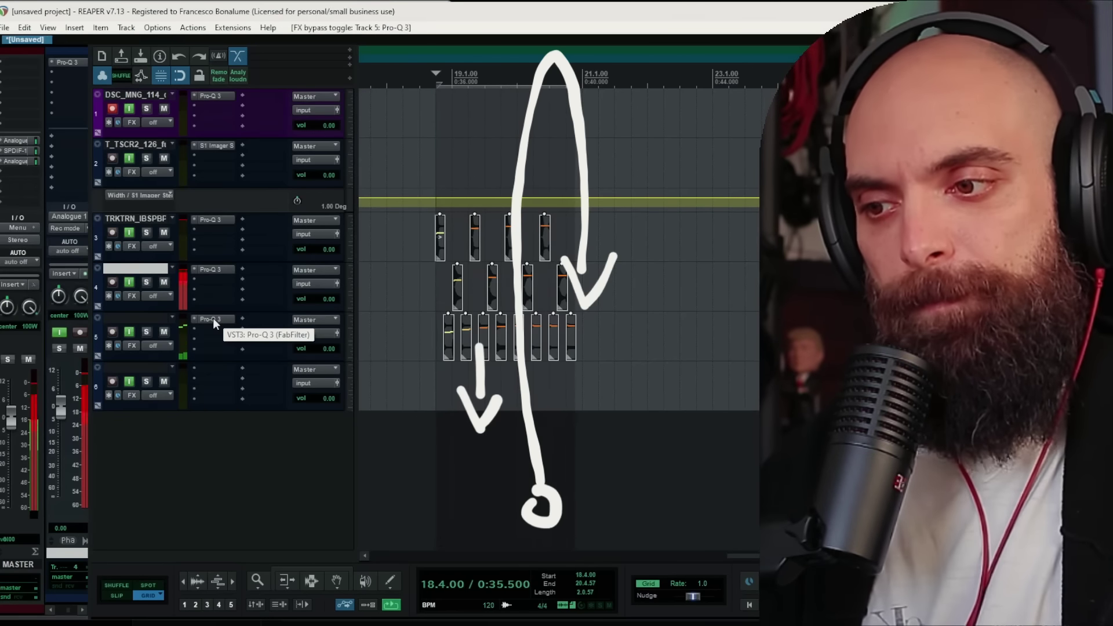
{"action": "left_click", "coordinate": [213, 219], "text": "shift"}
{"action": "key", "text": "space"}
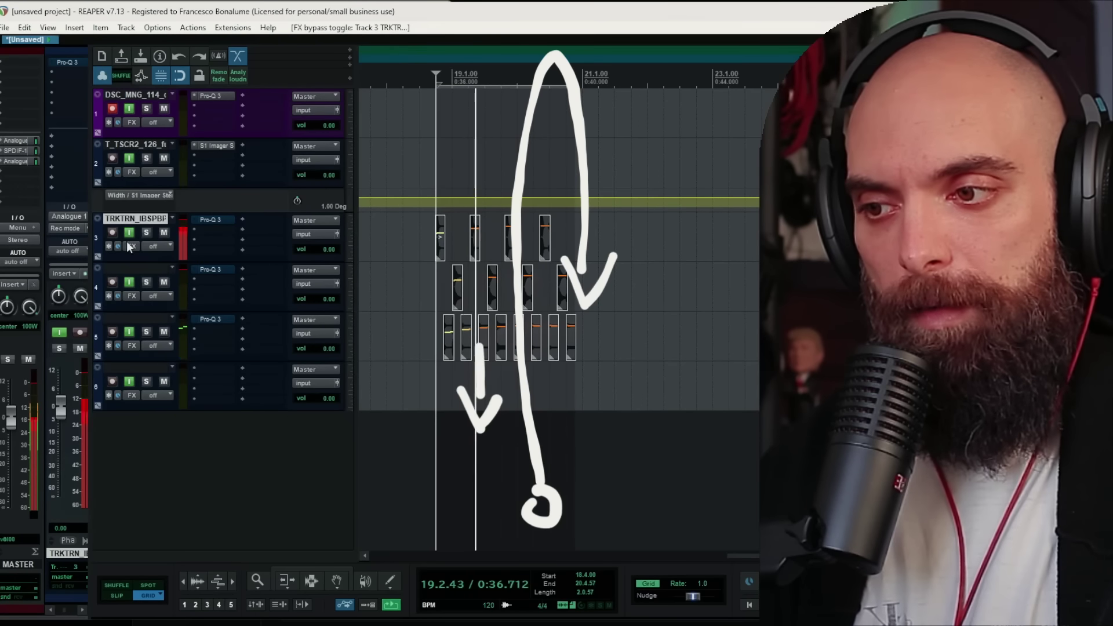
{"action": "left_click", "coordinate": [131, 320], "text": "shift"}
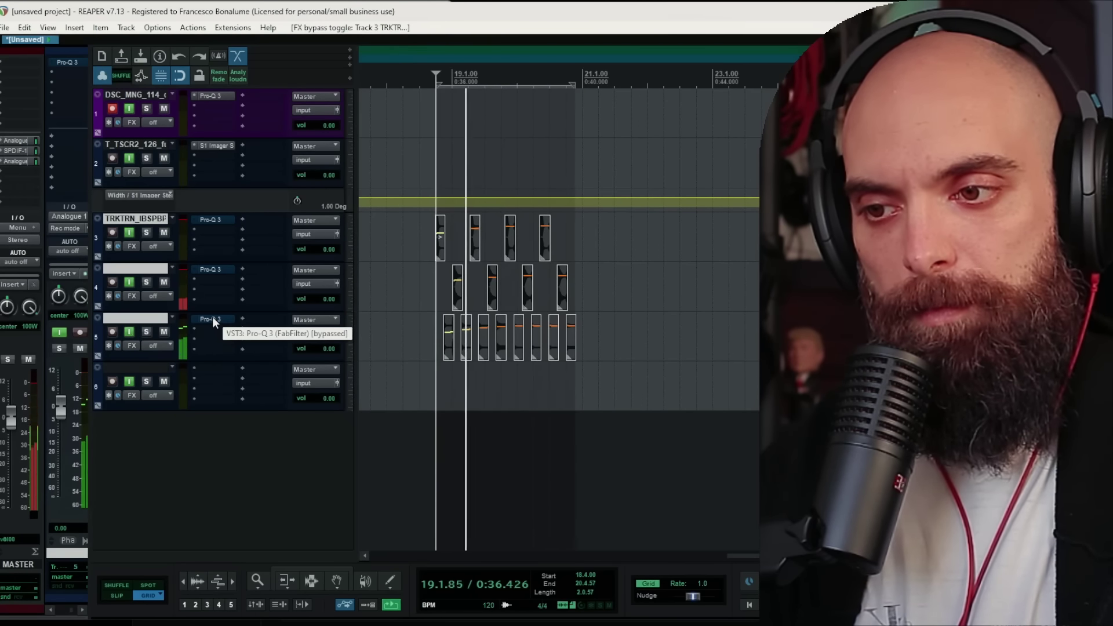
{"action": "left_click", "coordinate": [213, 318], "text": "shift"}
{"action": "left_click", "coordinate": [212, 270], "text": "shift"}
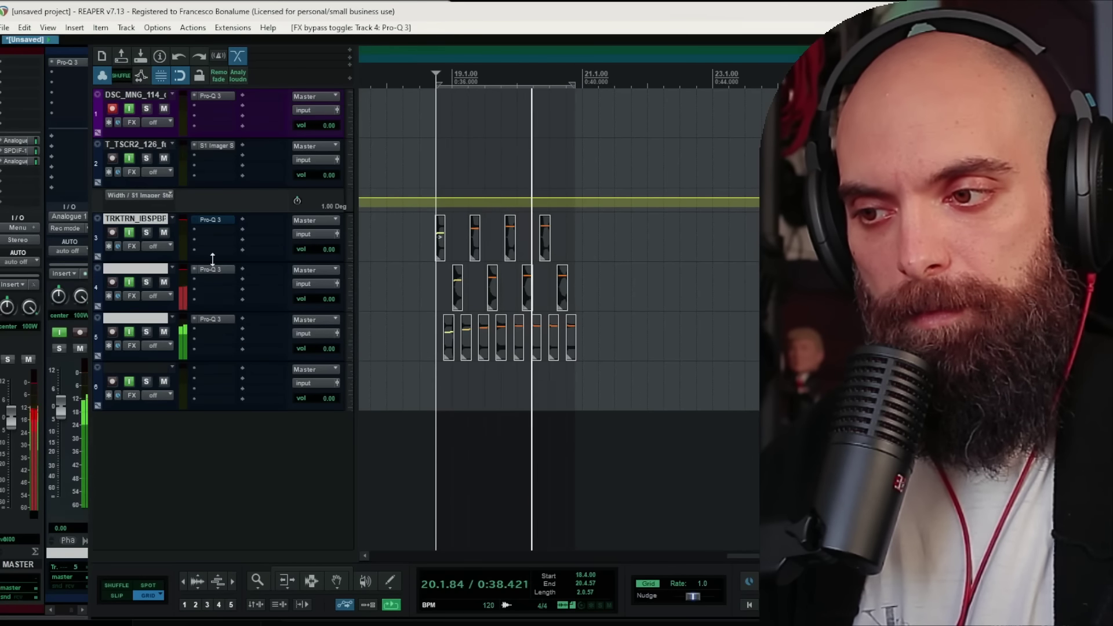
{"action": "left_click", "coordinate": [215, 220], "text": "ctrl"}
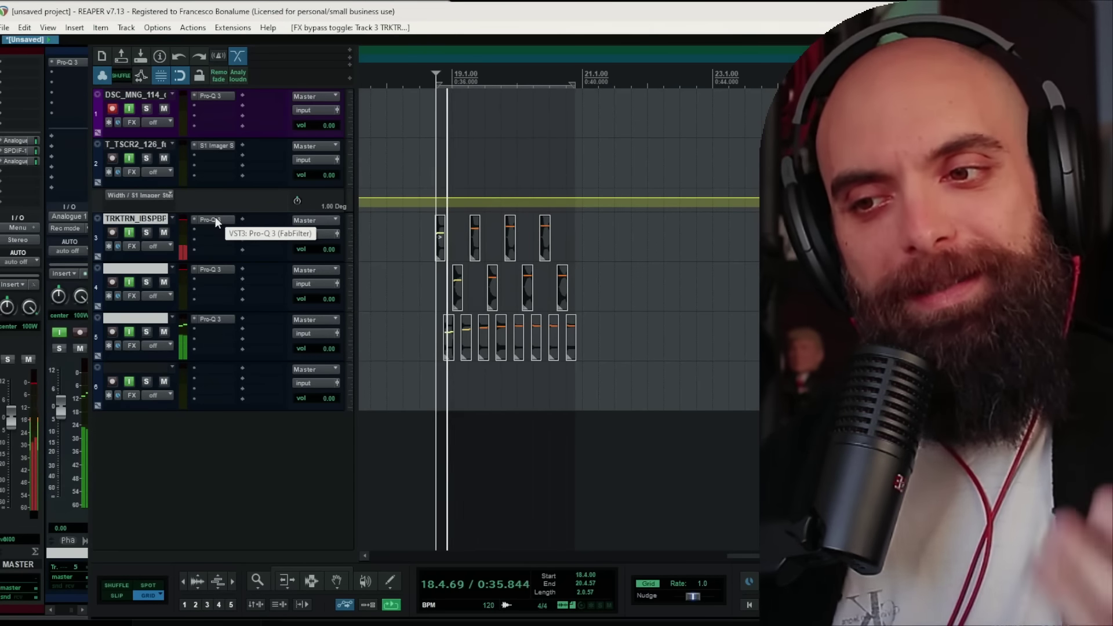
{"action": "key", "text": "space"}
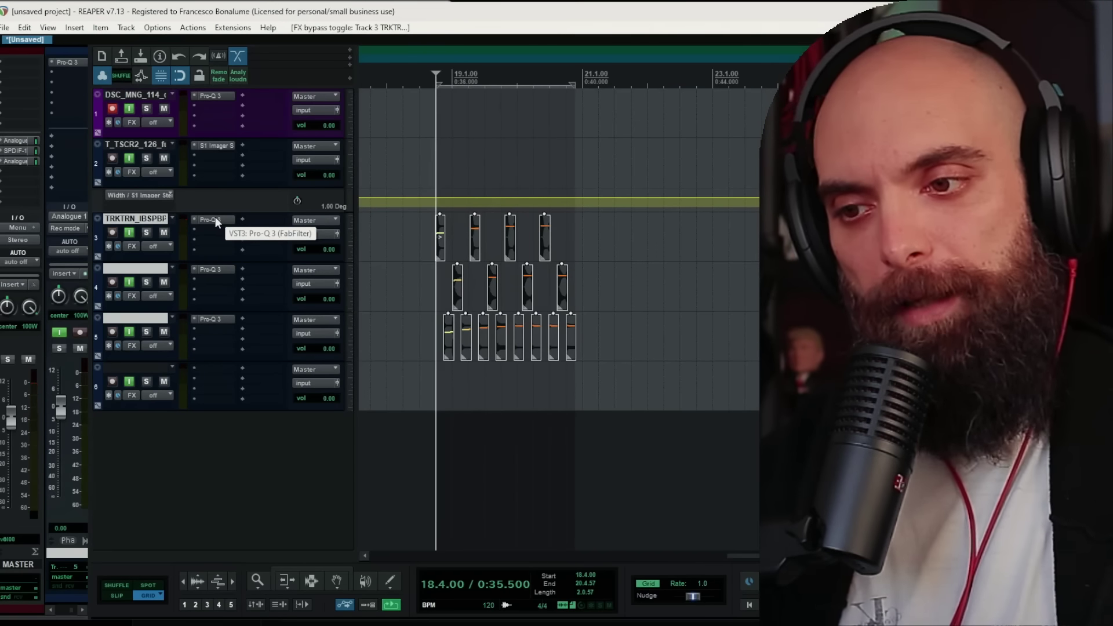
Marquee-select all the drum slices on tracks 3–5 to copy them down
{"action": "right_click", "coordinate": [422, 246]}
{"action": "key", "text": "Escape"}
{"action": "left_click", "coordinate": [428, 236]}
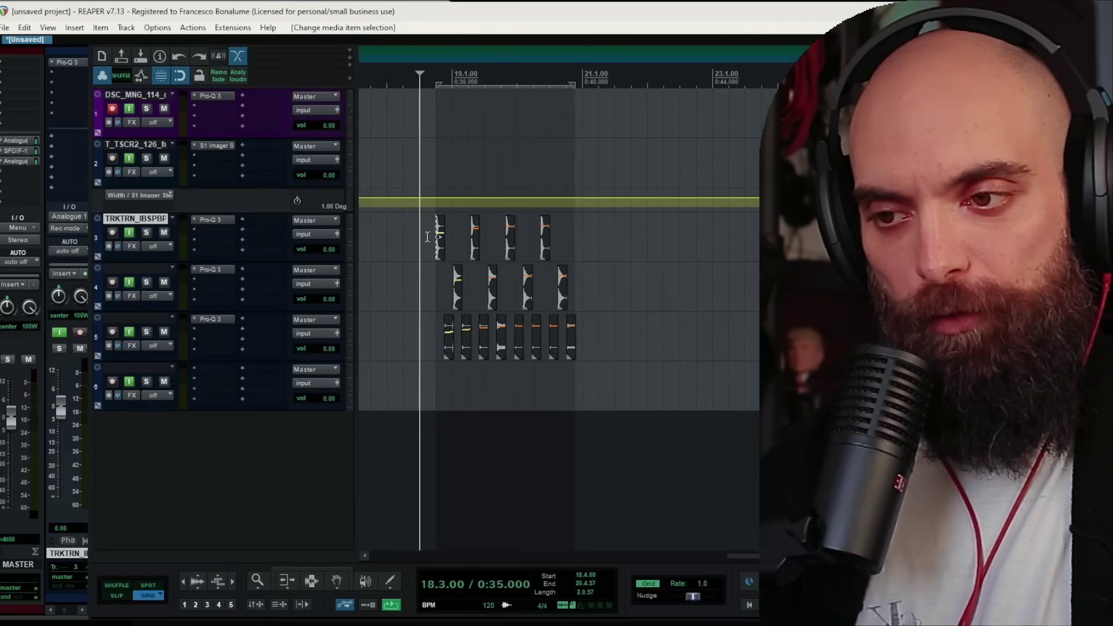
{"action": "left_click_drag", "start_coordinate": [428, 236], "coordinate": [433, 390]}
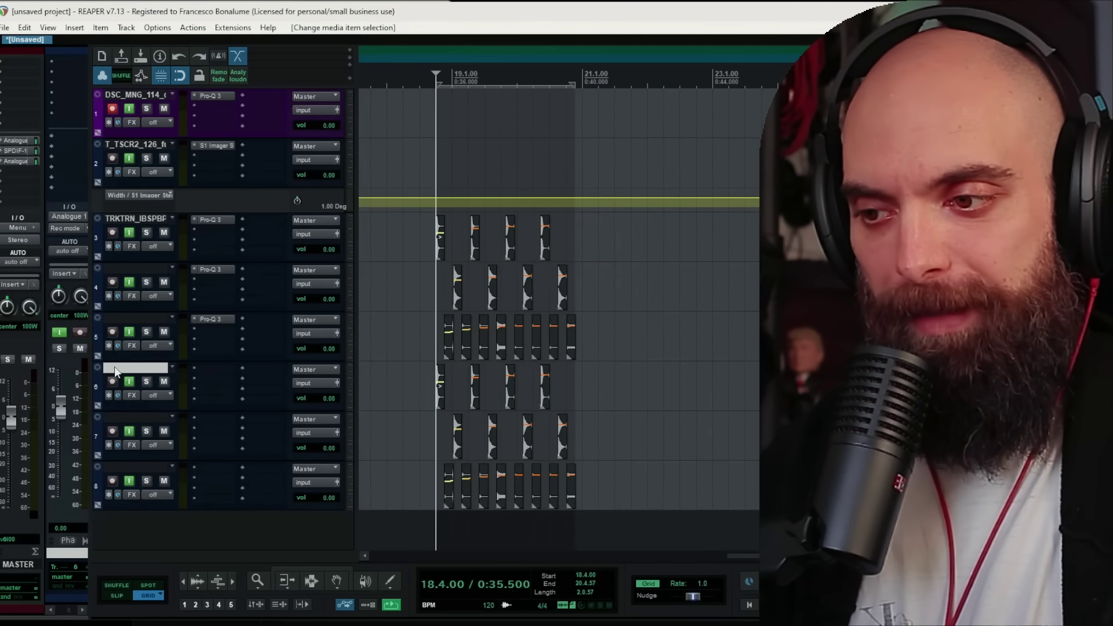
Colour tracks 6–8 green and tracks 3–5 blue
{"action": "left_click", "coordinate": [138, 465], "text": "shift"}
{"action": "key", "text": "shift+c"}
{"action": "left_click", "coordinate": [147, 321]}
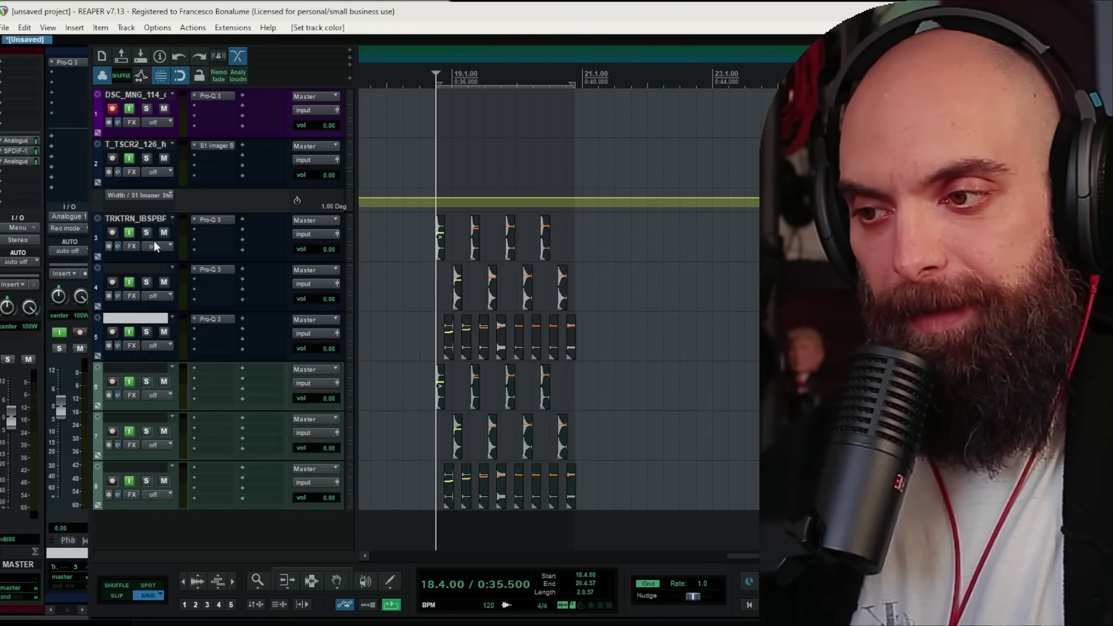
{"action": "left_click", "coordinate": [176, 241], "text": "shift"}
{"action": "key", "text": "shift+c"}
{"action": "key", "text": "shift+c"}
{"action": "key", "text": "shift+c"}
{"action": "key", "text": "shift+c"}
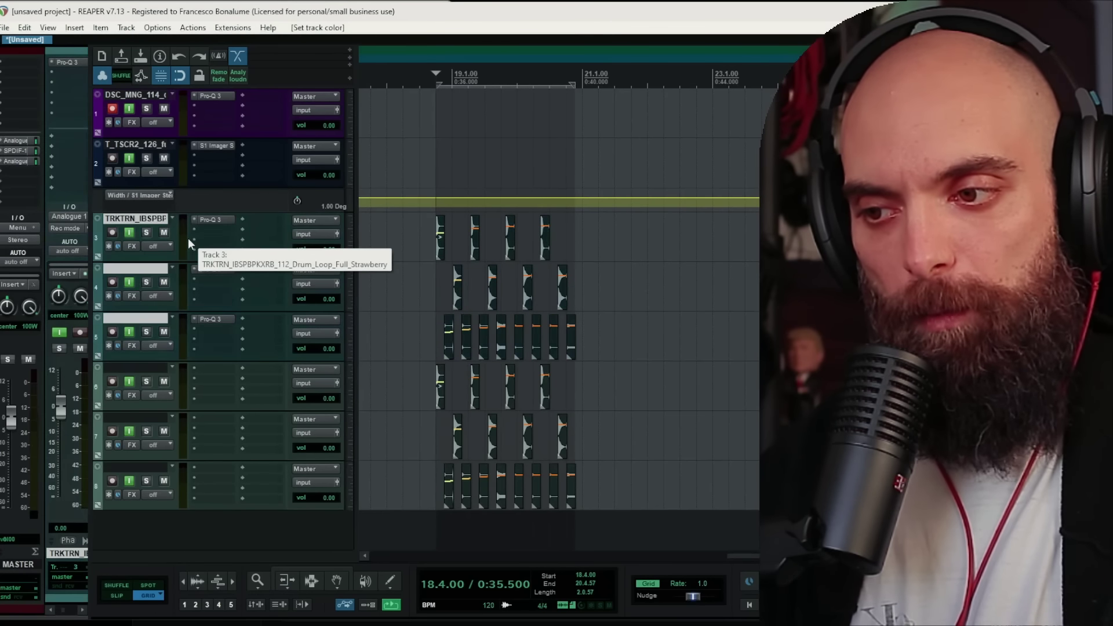
Select all 32 slices and set the volume of tracks 3–5 to +0.27 dB
{"action": "left_click_drag", "start_coordinate": [428, 229], "coordinate": [711, 538]}
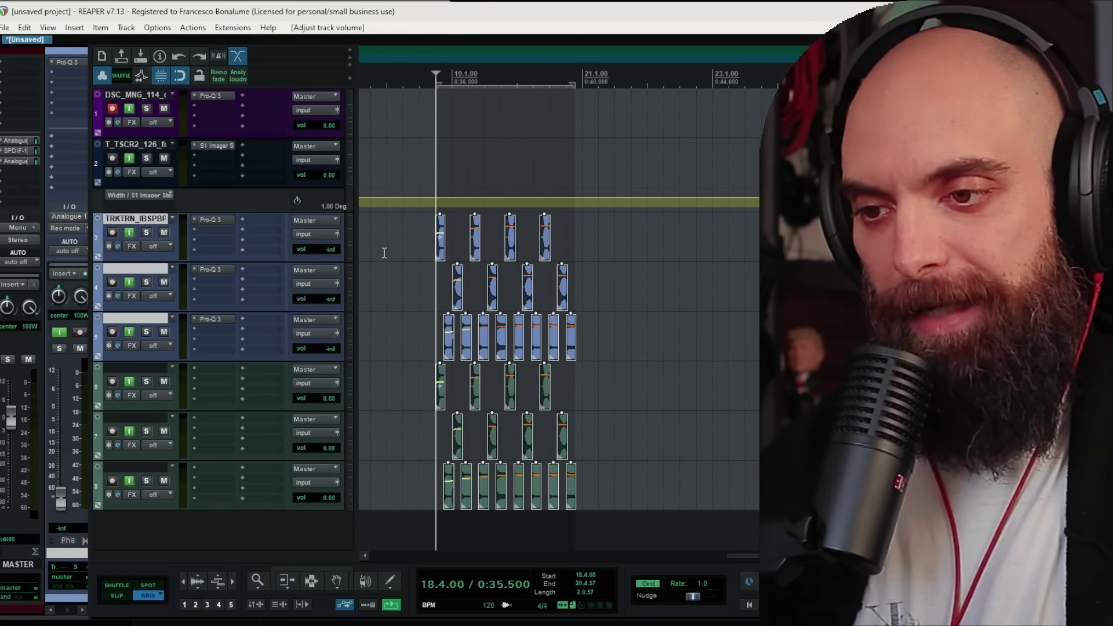
{"action": "mouse_move", "coordinate": [61, 500]}
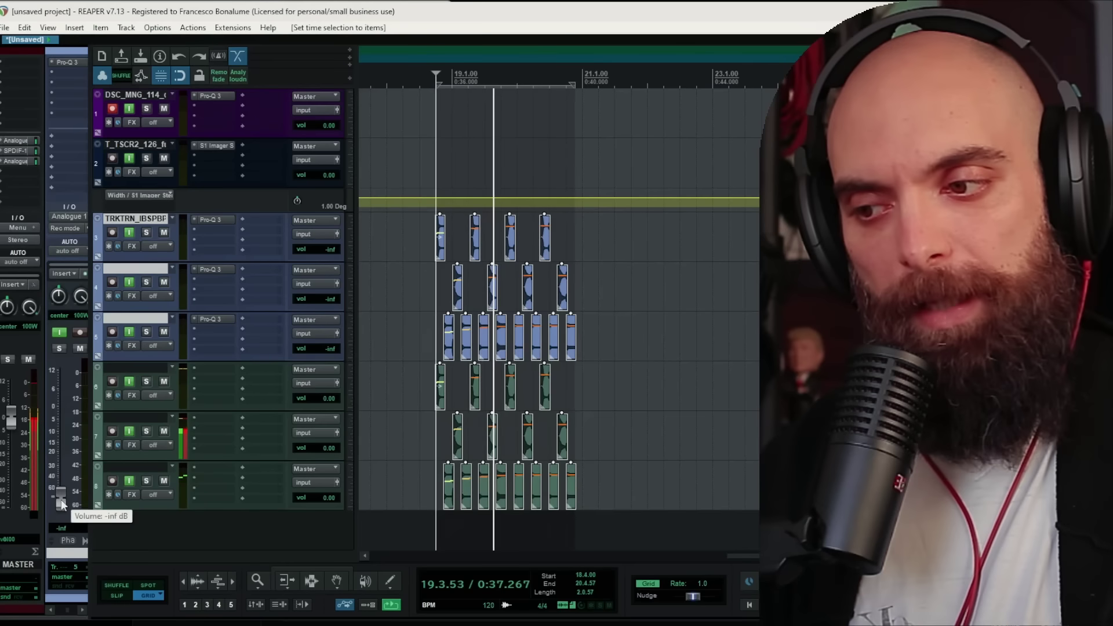
{"action": "left_click_drag", "start_coordinate": [61, 504], "coordinate": [63, 422]}
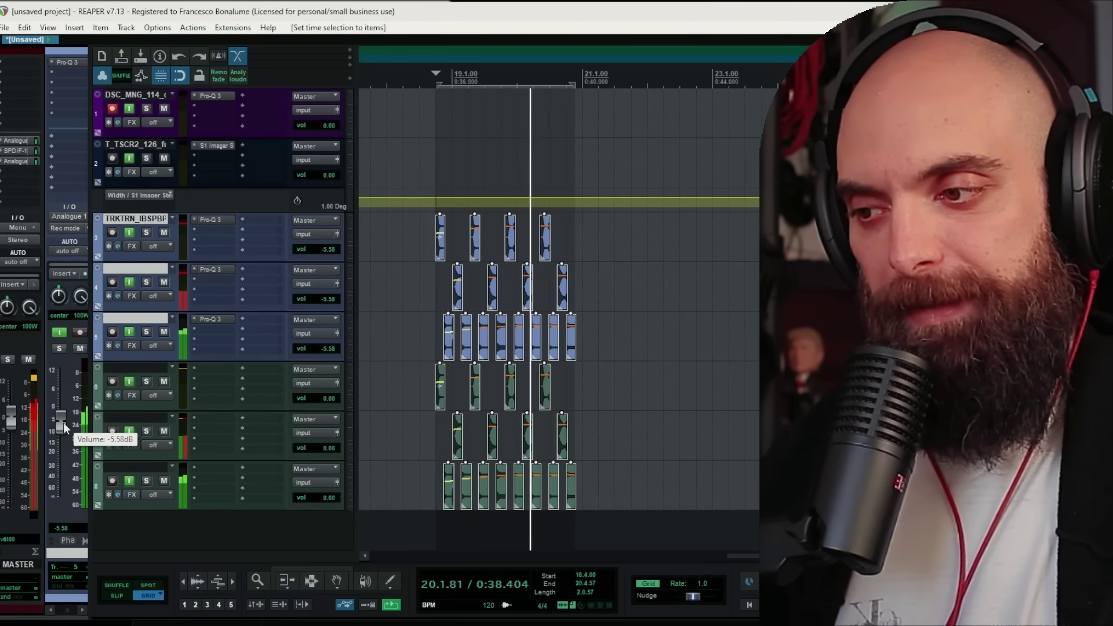
{"action": "mouse_move", "coordinate": [64, 423]}
{"action": "left_mouse_down"}
{"action": "mouse_move", "coordinate": [68, 499]}
{"action": "mouse_move", "coordinate": [65, 407]}
{"action": "left_mouse_up"}
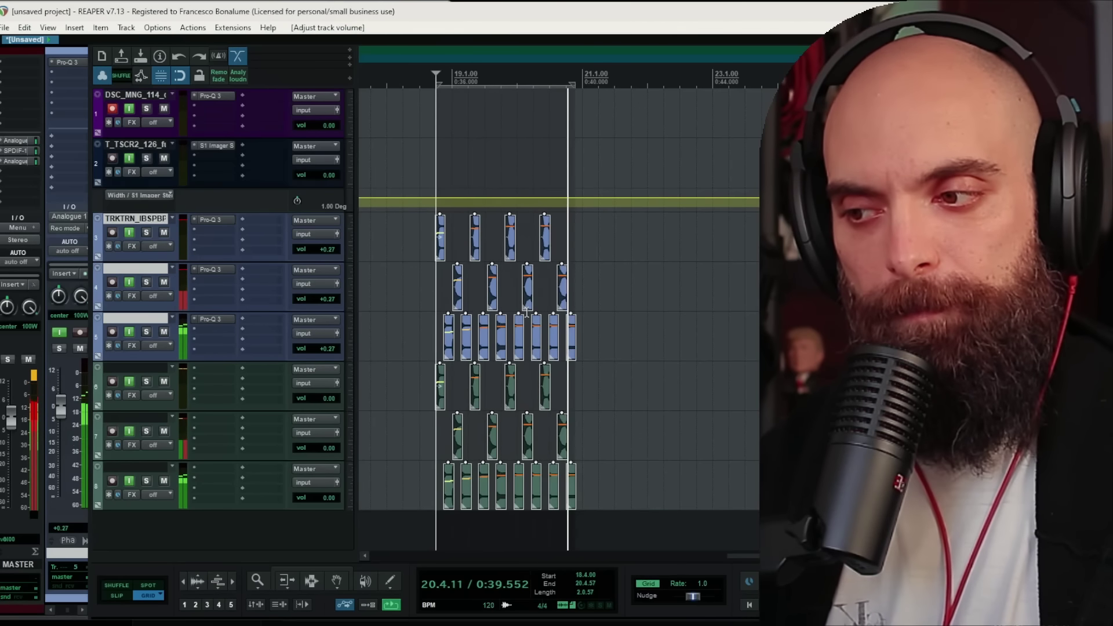
{"action": "scroll", "coordinate": [533, 313], "scroll_direction": "down", "scroll_amount": 5}
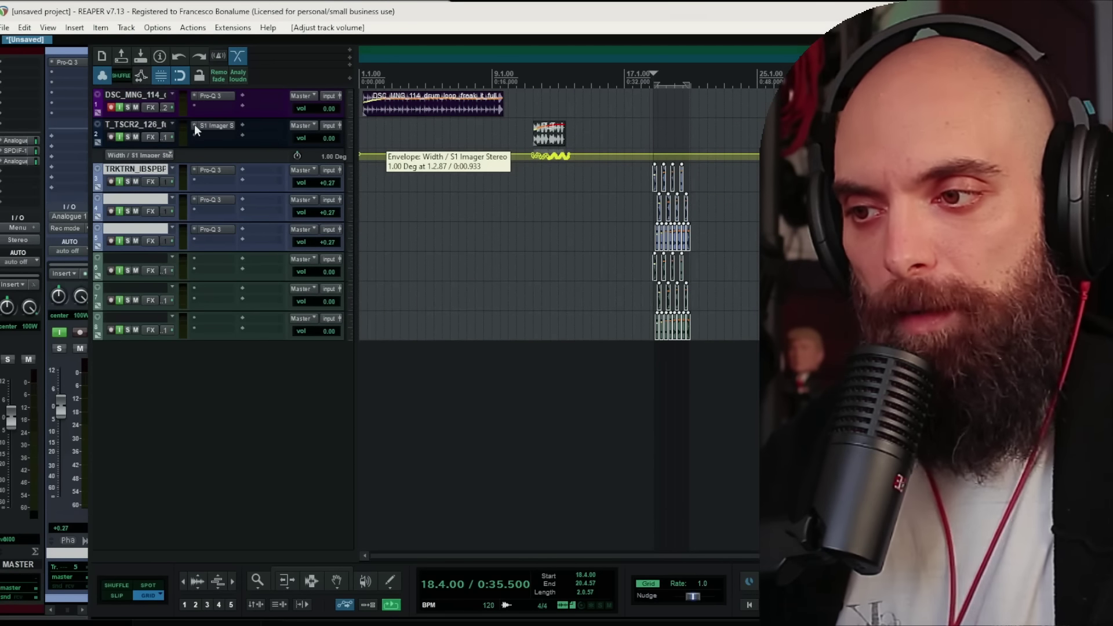
Insert a new folder track over the six drum tracks and copy S1 Imager onto it
{"action": "key", "text": "ctrl+t"}
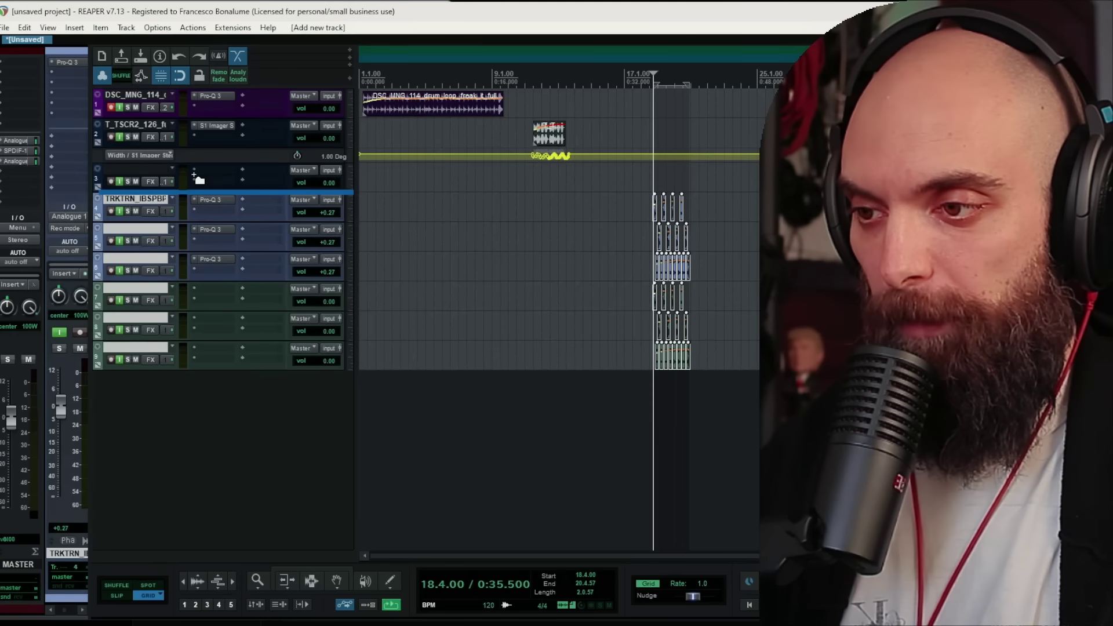
{"action": "left_click_drag", "start_coordinate": [199, 172], "coordinate": [199, 174]}
{"action": "left_click", "coordinate": [147, 177]}
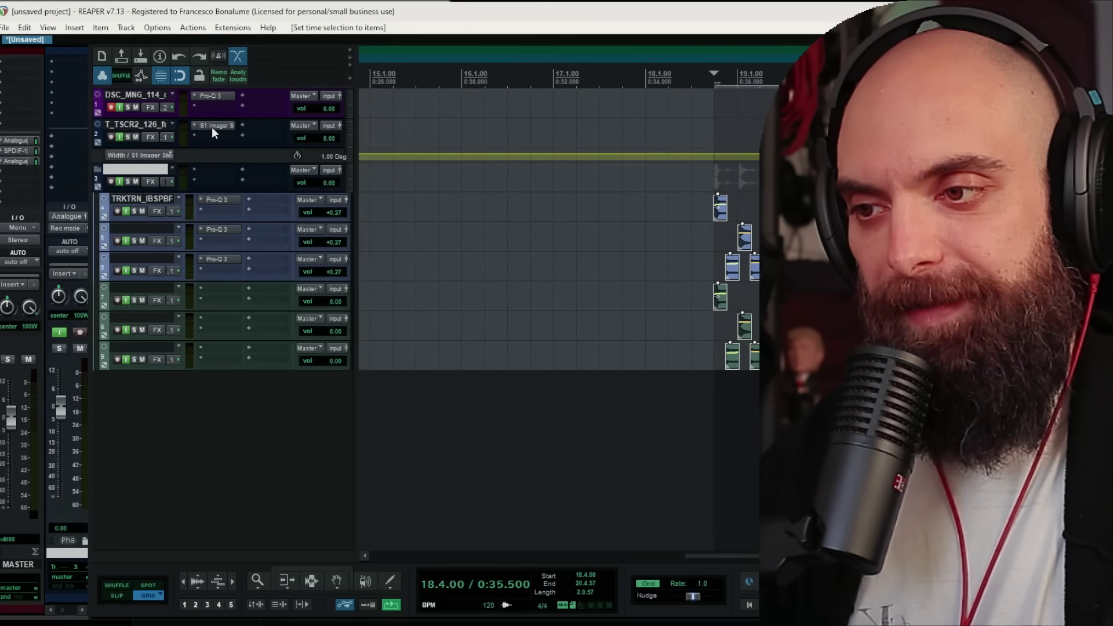
{"action": "left_click_drag", "start_coordinate": [184, 191], "coordinate": [184, 288]}
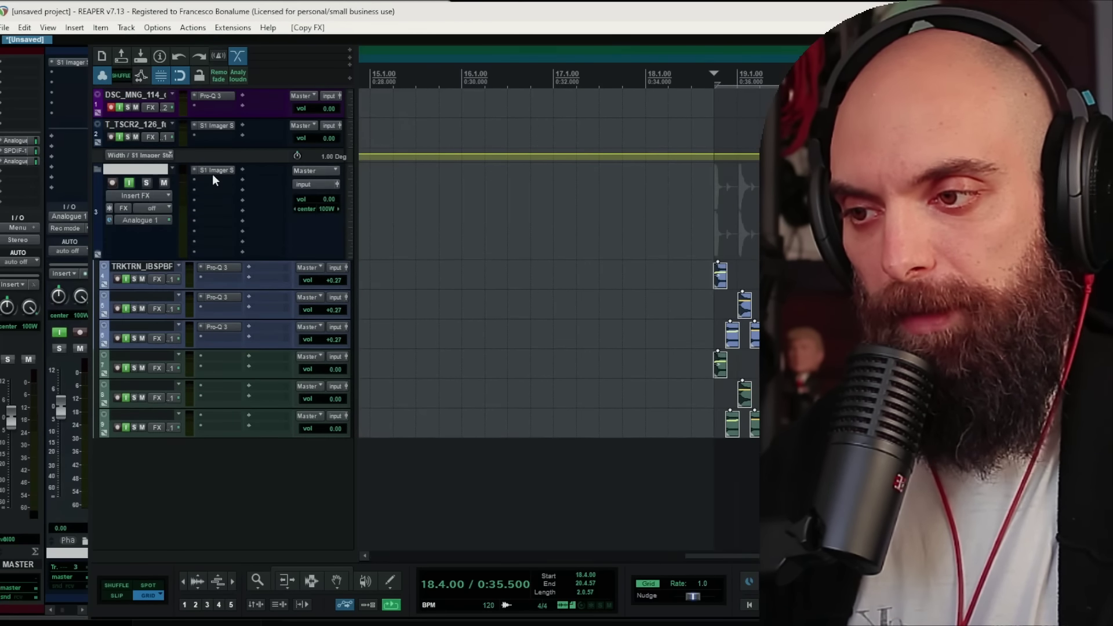
Show an automation lane for the S1 Imager's Width parameter
{"action": "left_click", "coordinate": [212, 171]}
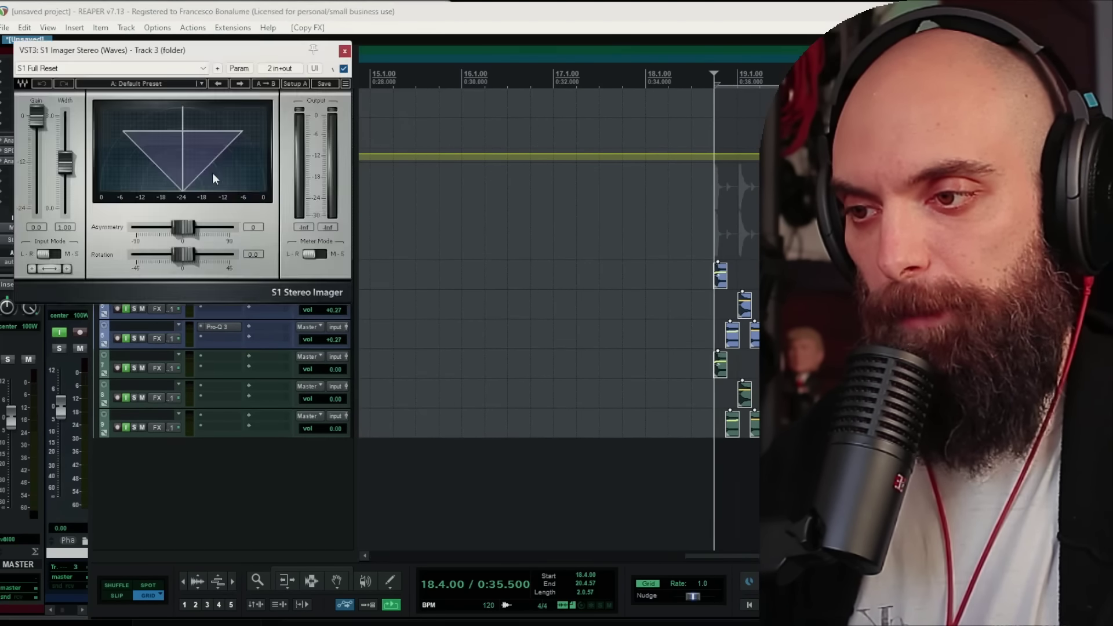
{"action": "left_click", "coordinate": [239, 67]}
{"action": "left_click", "coordinate": [273, 112]}
{"action": "left_click", "coordinate": [345, 51]}
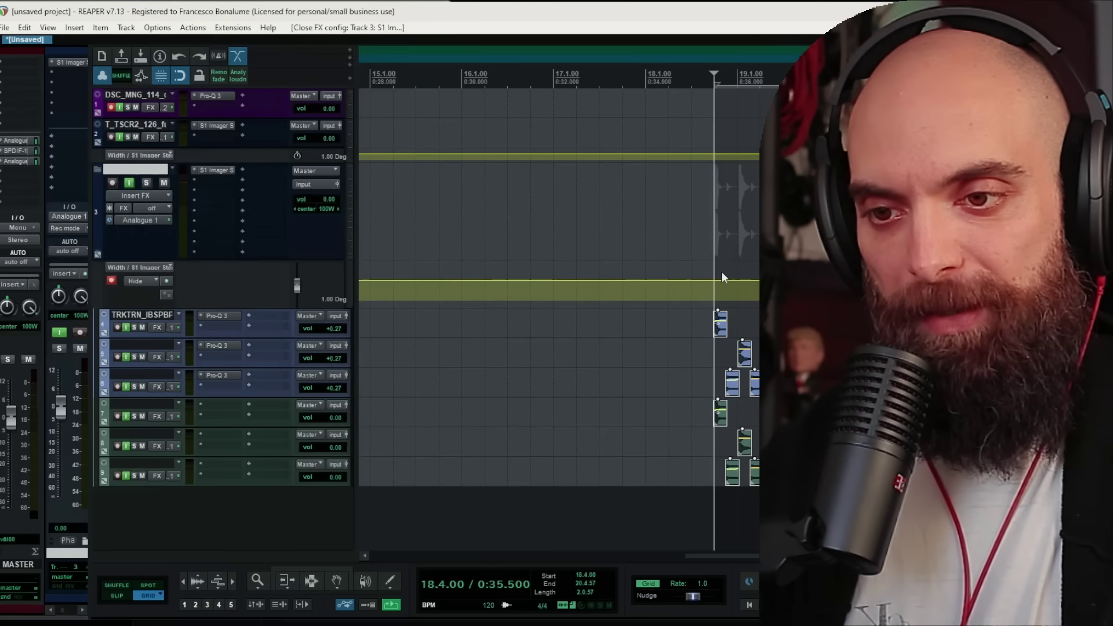
Clear the item selection and select the first slice to set its time range
{"action": "left_click", "coordinate": [723, 269]}
{"action": "scroll", "coordinate": [725, 268], "scroll_direction": "up", "scroll_amount": 5}
{"action": "scroll", "coordinate": [727, 270], "scroll_direction": "right", "scroll_amount": 4}
{"action": "left_click", "coordinate": [510, 320]}
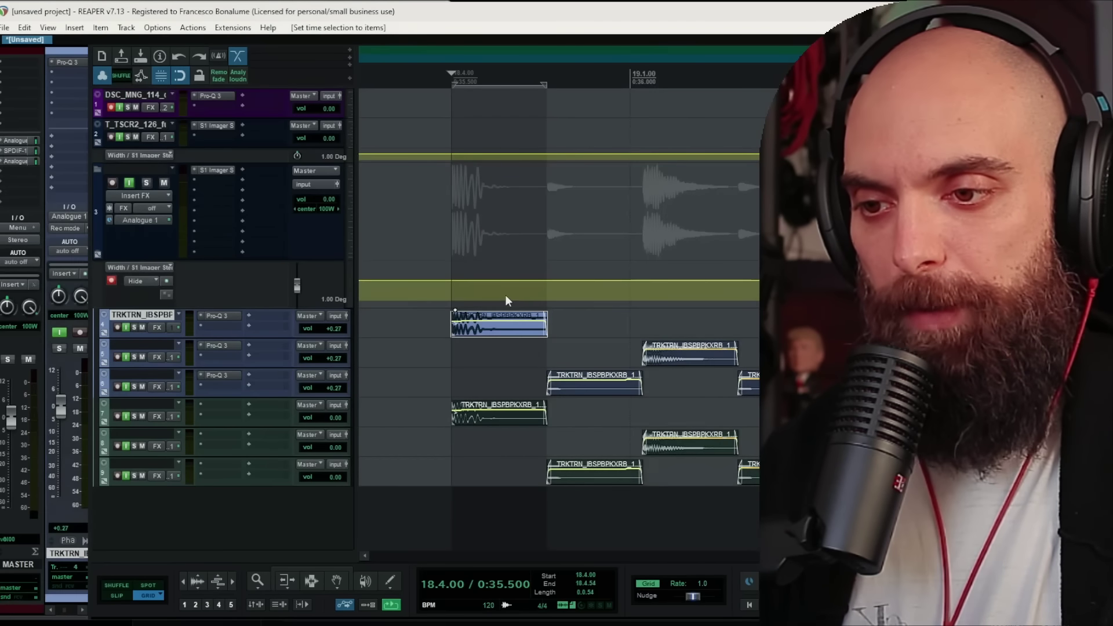
Drop Width to 0.00 under the first slice and set levels under slices on tracks 6 and 5
{"action": "left_click_drag", "start_coordinate": [495, 279], "coordinate": [519, 521]}
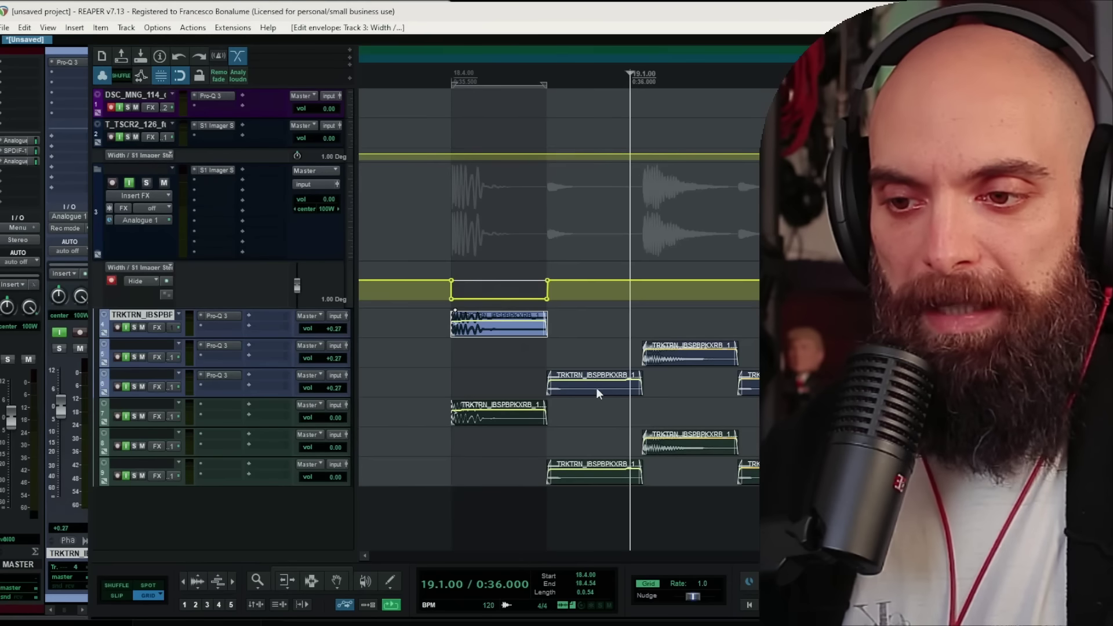
{"action": "left_click", "coordinate": [596, 387]}
{"action": "key", "text": "shift+t"}
{"action": "mouse_move", "coordinate": [601, 281]}
{"action": "left_mouse_down"}
{"action": "mouse_move", "coordinate": [551, 477]}
{"action": "mouse_move", "coordinate": [599, 285]}
{"action": "mouse_move", "coordinate": [597, 298]}
{"action": "left_mouse_up"}
{"action": "left_click", "coordinate": [681, 352]}
{"action": "key", "text": "shift+t"}
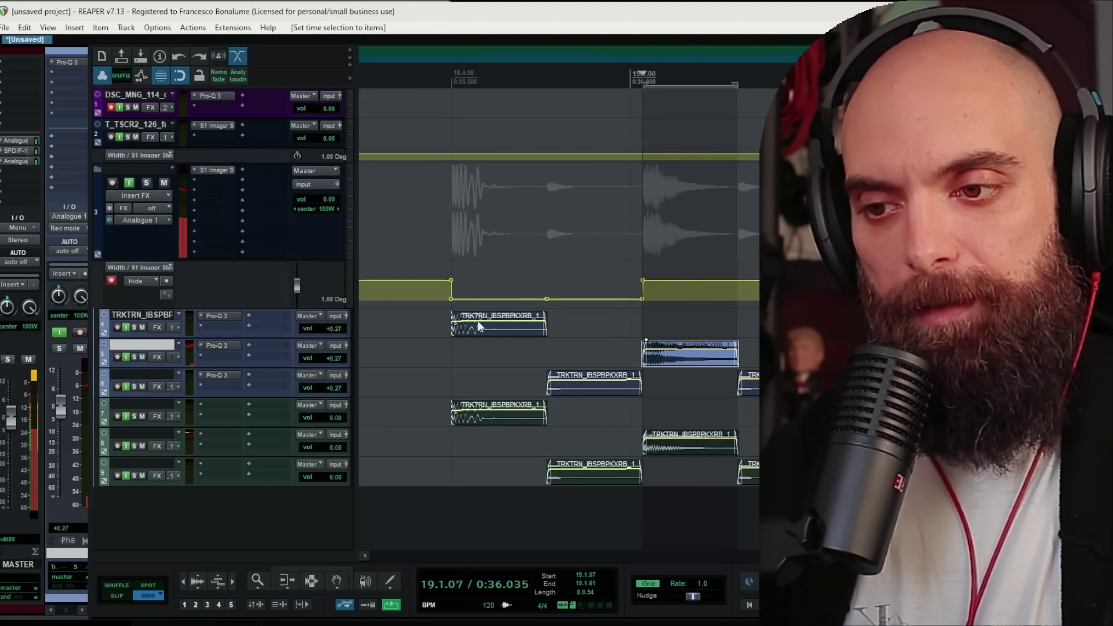
{"action": "scroll", "coordinate": [510, 322], "scroll_direction": "down", "scroll_amount": 2}
Play from 18.4.00 with the stereo imager open to watch Width move
{"action": "left_click", "coordinate": [588, 253]}
{"action": "key", "text": "space"}
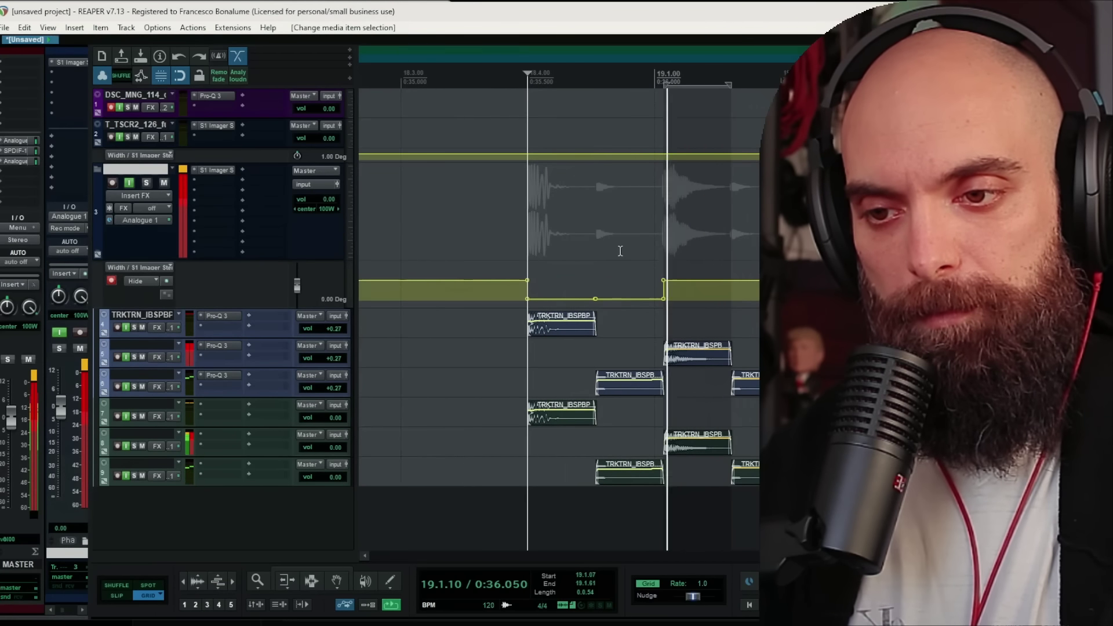
{"action": "scroll", "coordinate": [607, 269], "scroll_direction": "down", "scroll_amount": 2}
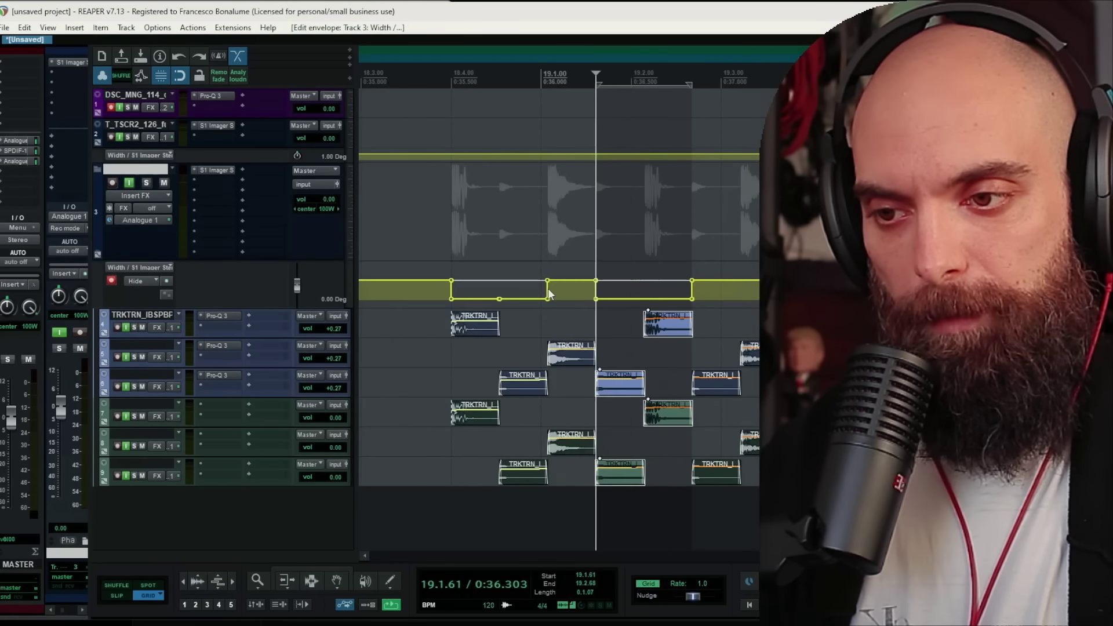
{"action": "left_click", "coordinate": [492, 253]}
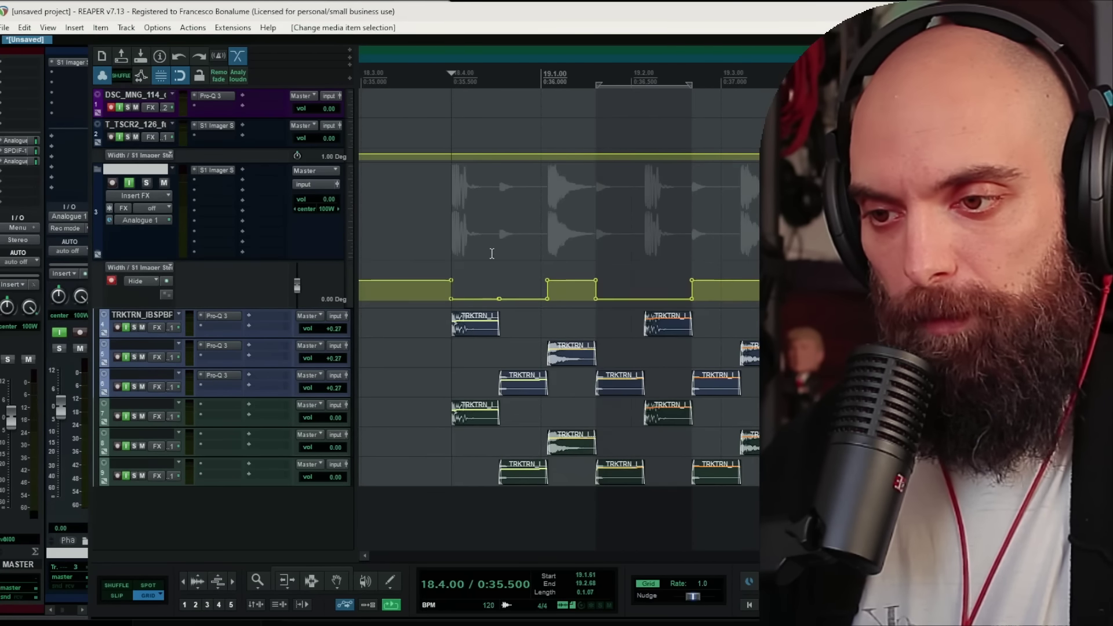
{"action": "left_click", "coordinate": [218, 170]}
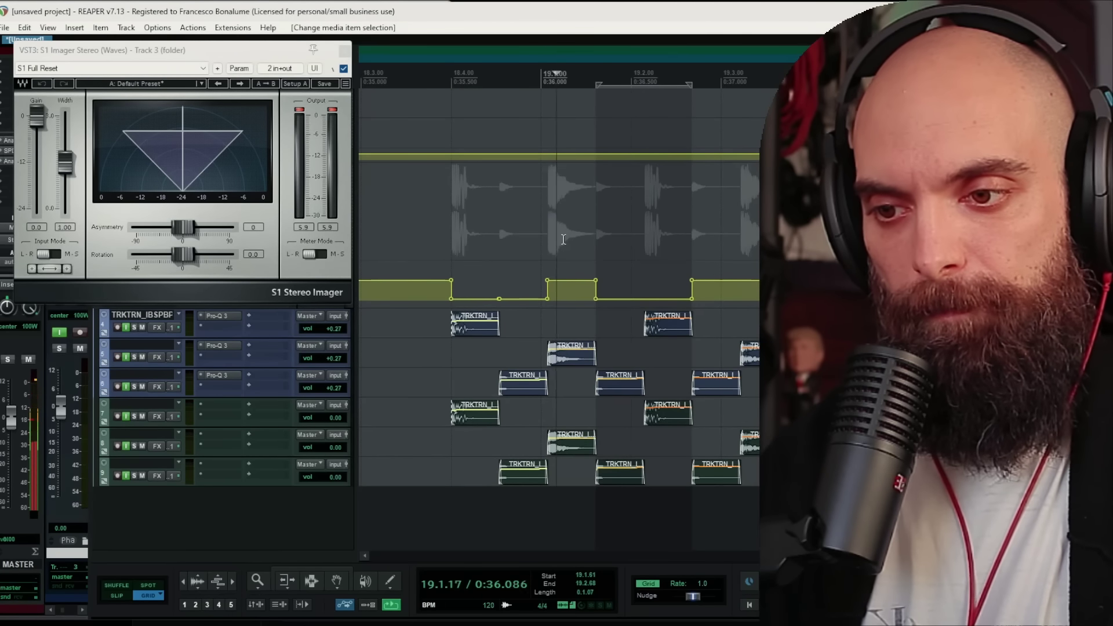
{"action": "key", "text": "space"}
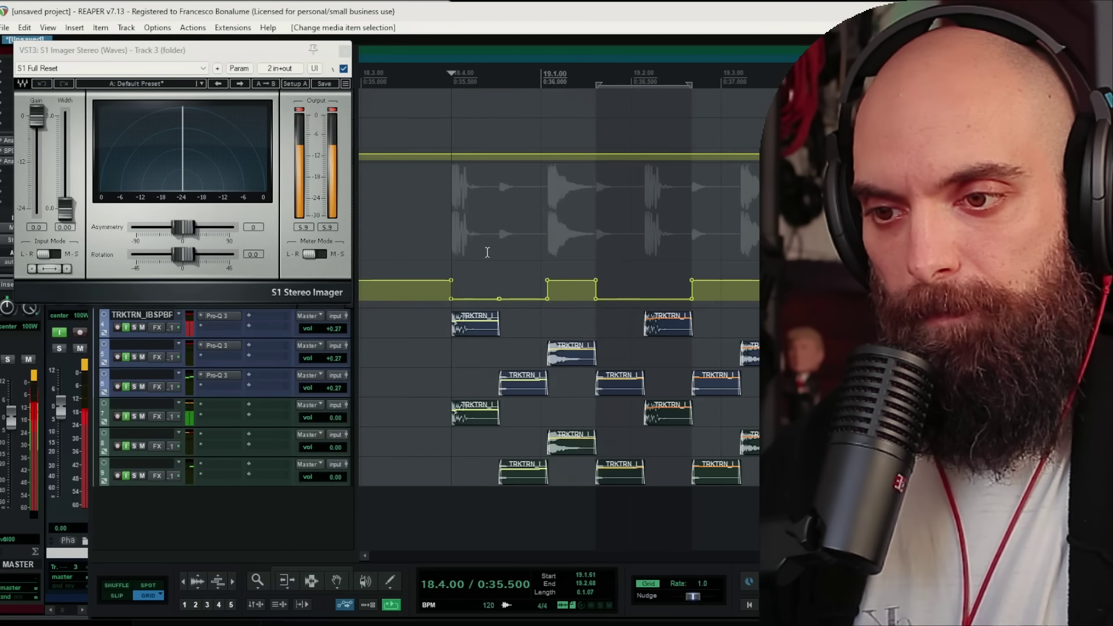
Play from a later slice, A/B the S1 Imager bypass, and select that stretch's Width points
{"action": "left_click", "coordinate": [719, 387]}
{"action": "left_click", "coordinate": [345, 51]}
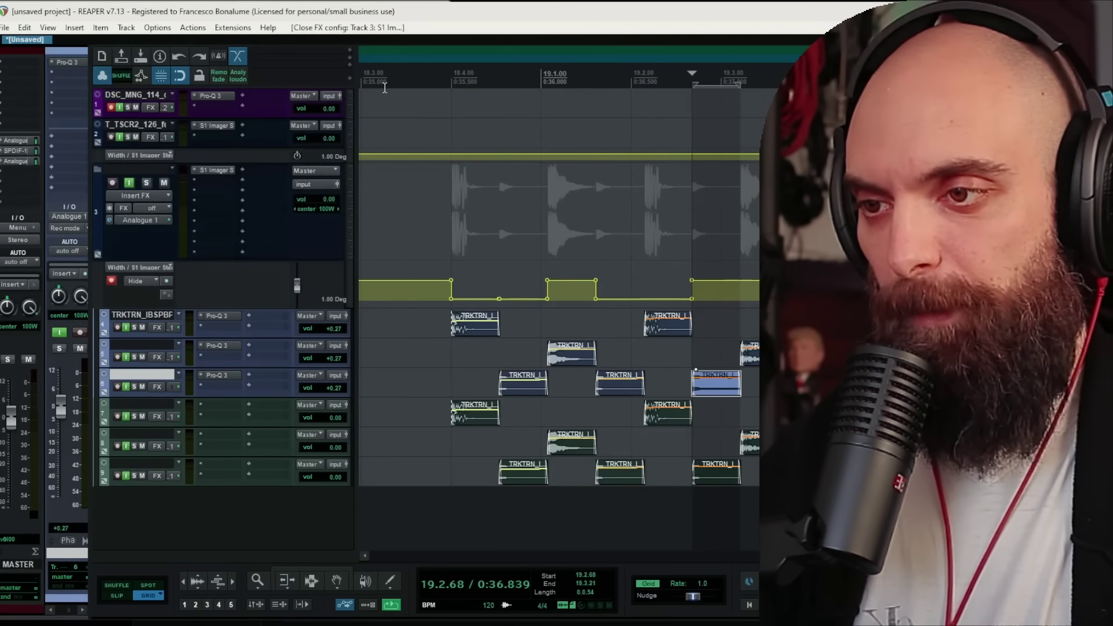
{"action": "scroll", "coordinate": [602, 271], "scroll_direction": "right", "scroll_amount": 2}
{"action": "key", "text": "space"}
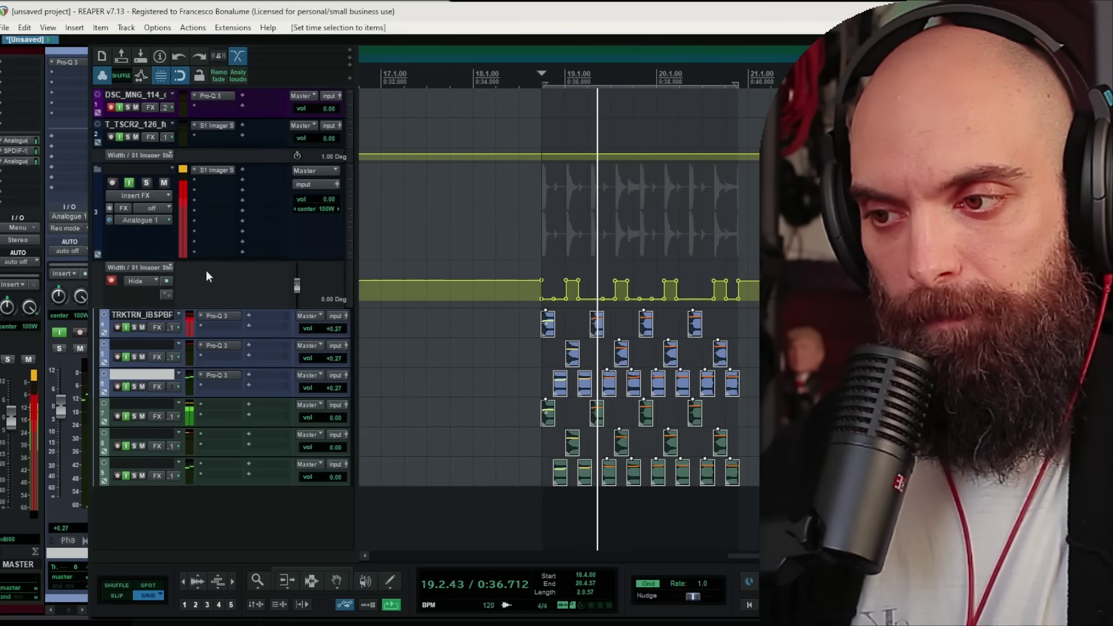
{"action": "left_click", "coordinate": [217, 172], "text": "ctrl"}
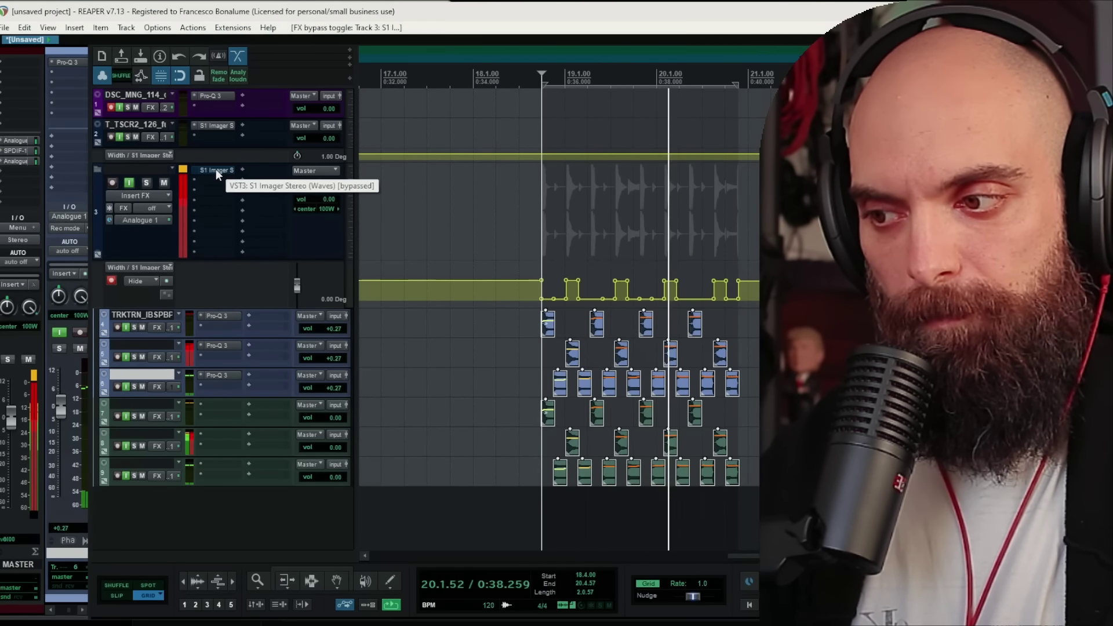
{"action": "left_click", "coordinate": [216, 169], "text": "ctrl"}
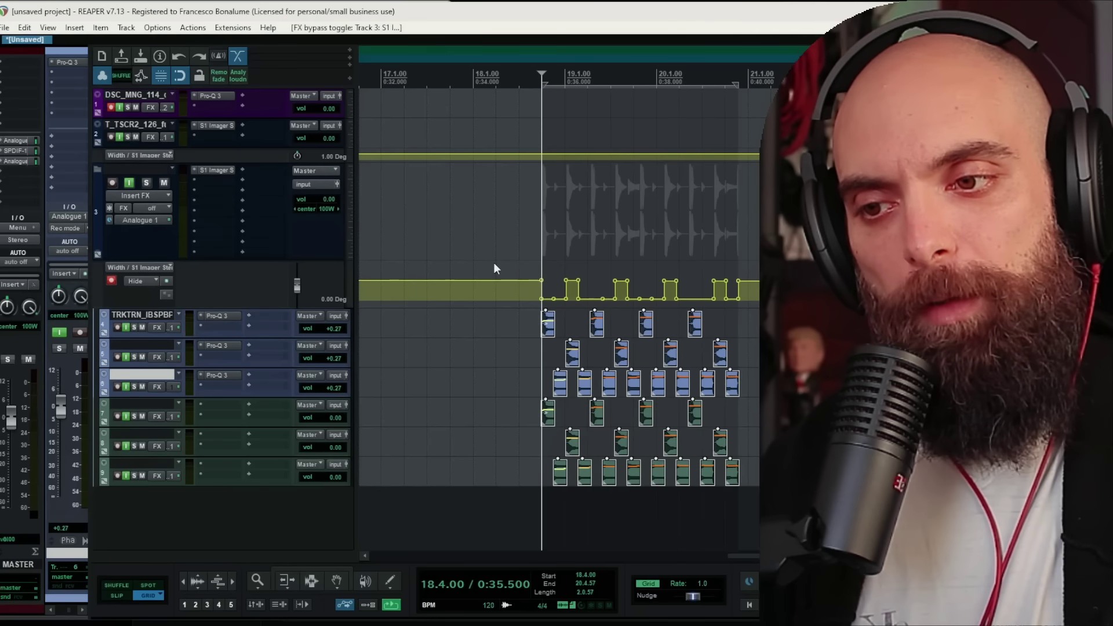
{"action": "left_click_drag", "start_coordinate": [768, 262], "coordinate": [537, 249]}
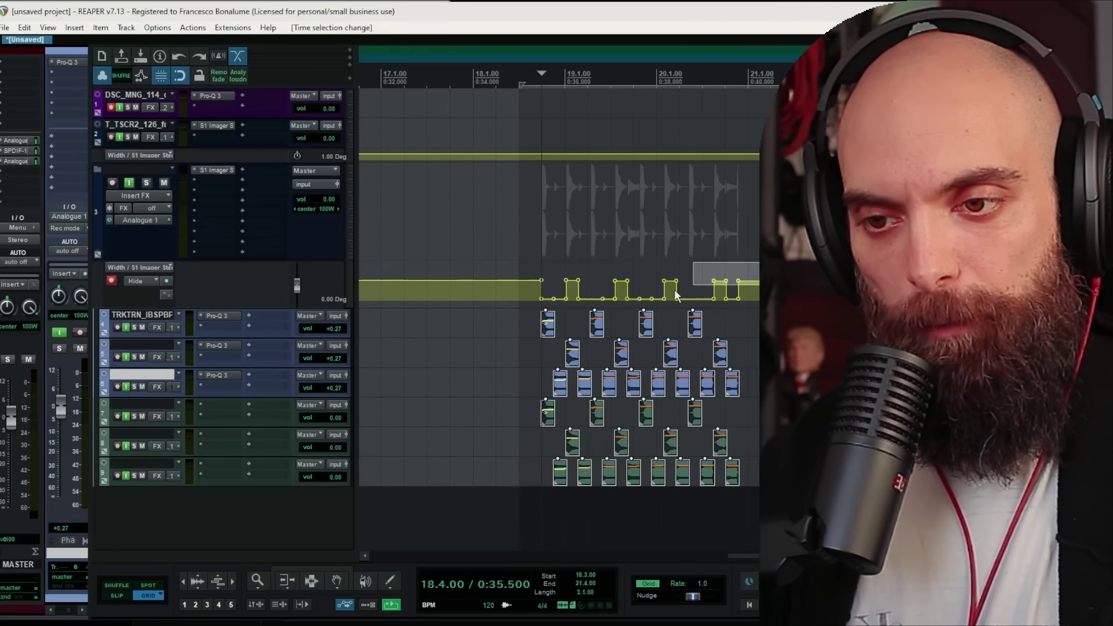
{"action": "key", "text": "space"}
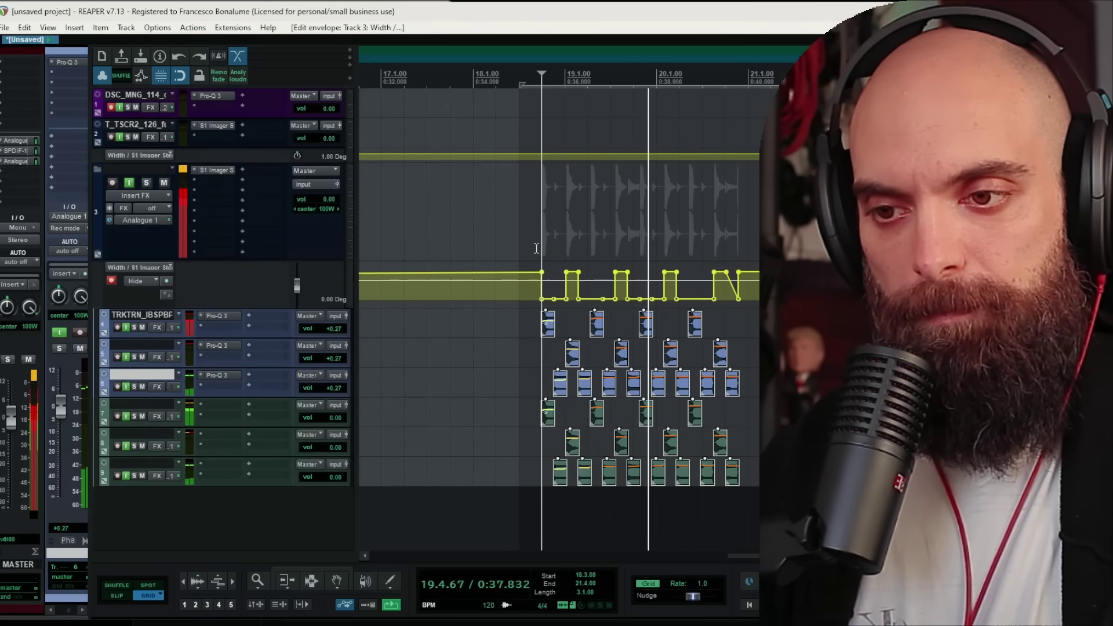
{"action": "key", "text": "space"}
{"action": "key", "text": "space"}
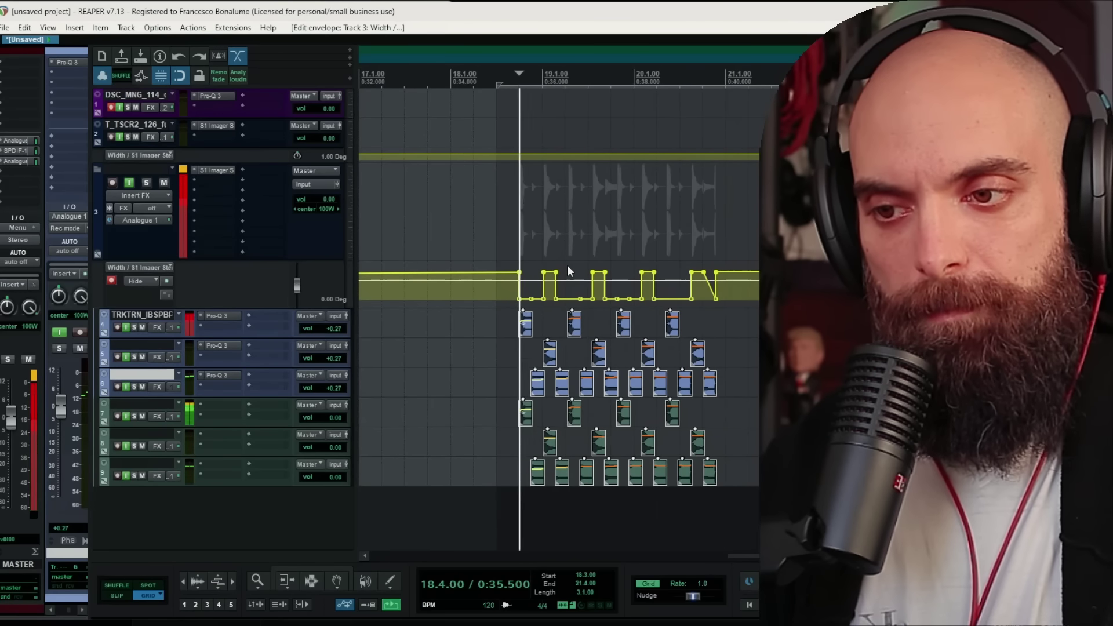
{"action": "left_click", "coordinate": [210, 171], "text": "ctrl"}
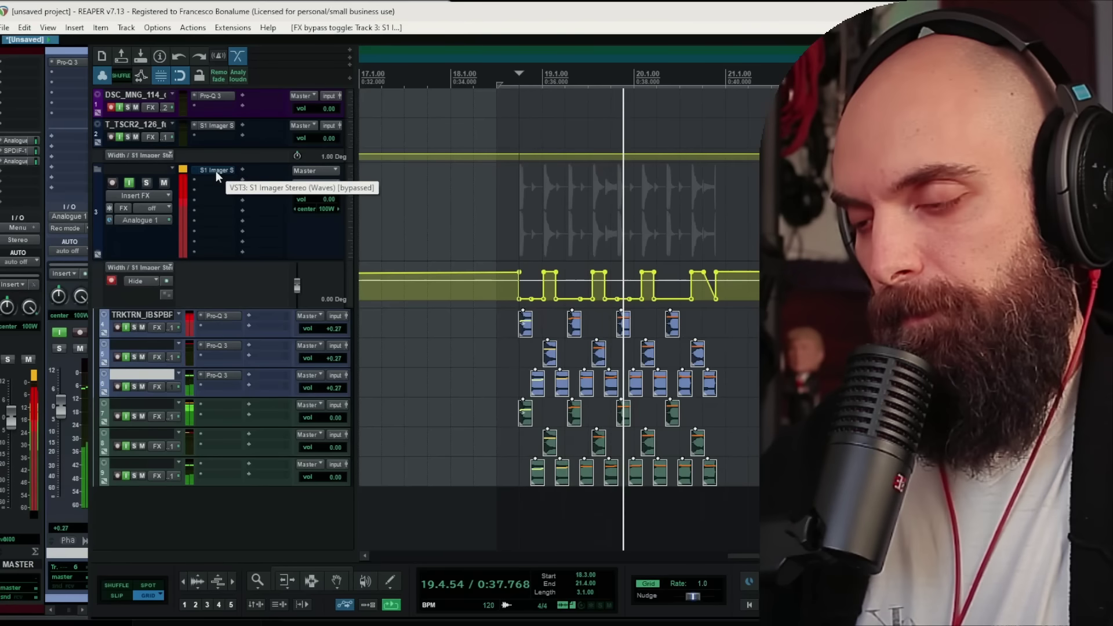
{"action": "left_click", "coordinate": [215, 172], "text": "ctrl"}
{"action": "key", "text": "space"}
{"action": "key", "text": "space"}
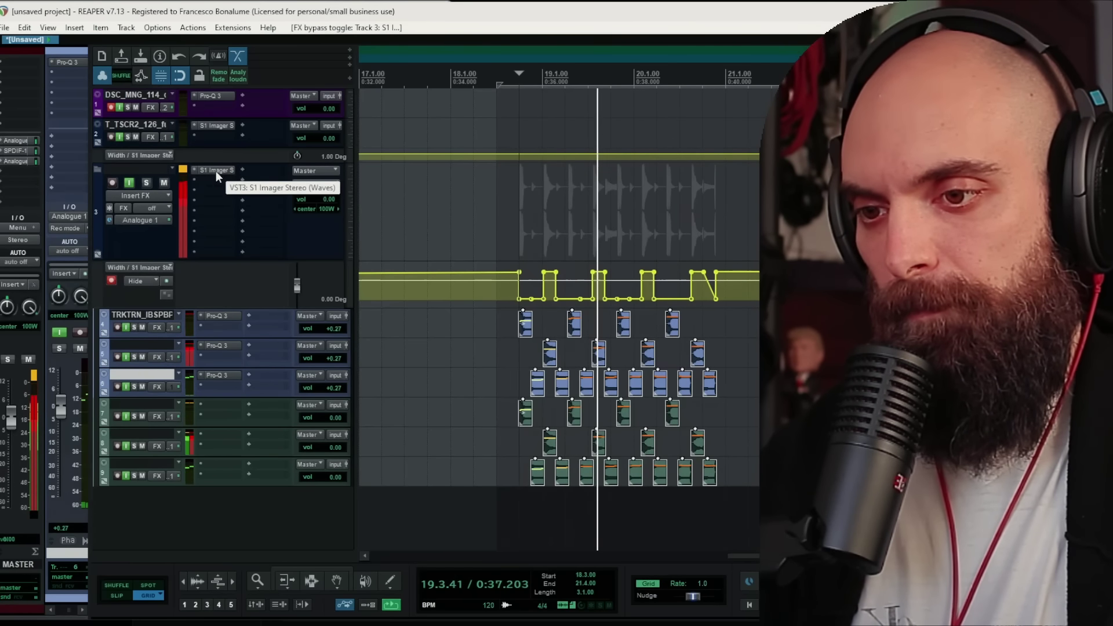
{"action": "scroll", "coordinate": [711, 235], "scroll_direction": "down", "scroll_amount": 6}
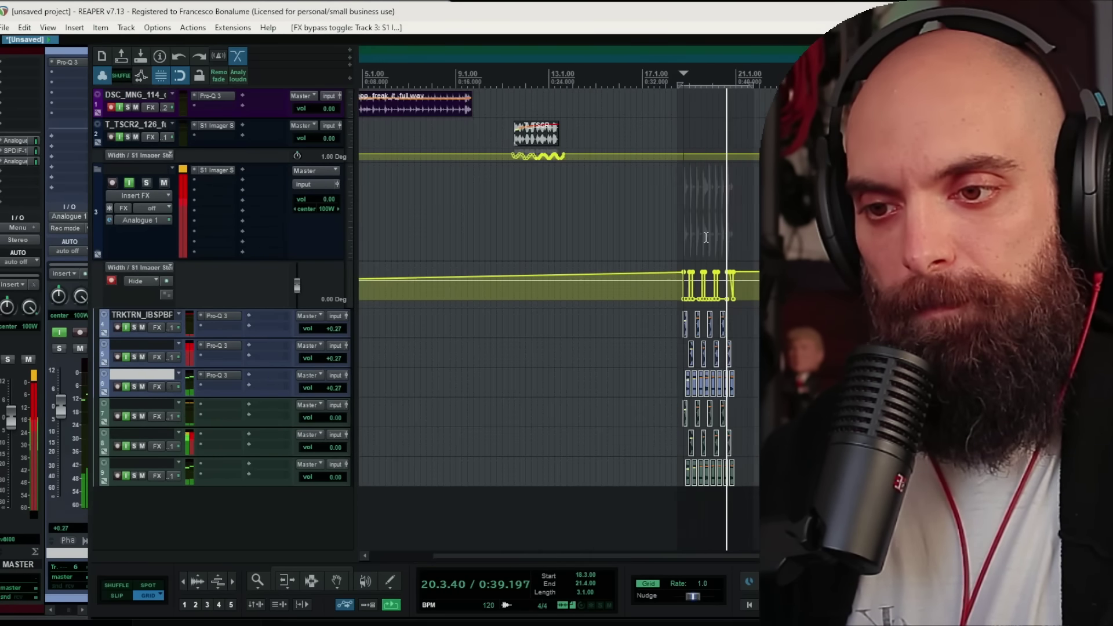
{"action": "key", "text": "space"}
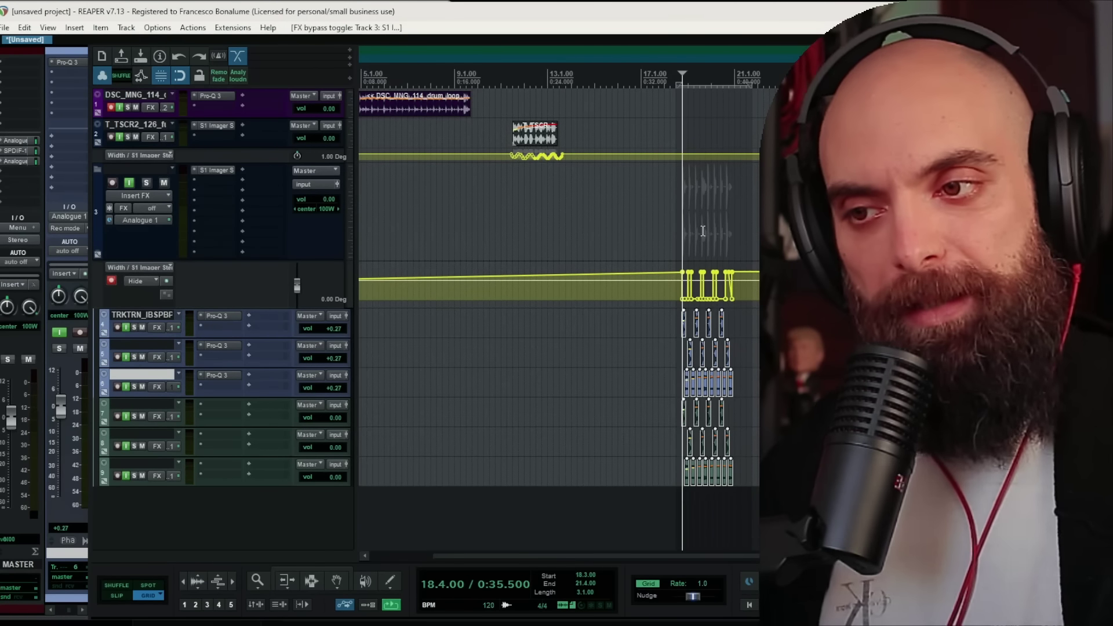
{"action": "scroll", "coordinate": [633, 357], "scroll_direction": "up", "scroll_amount": 3}
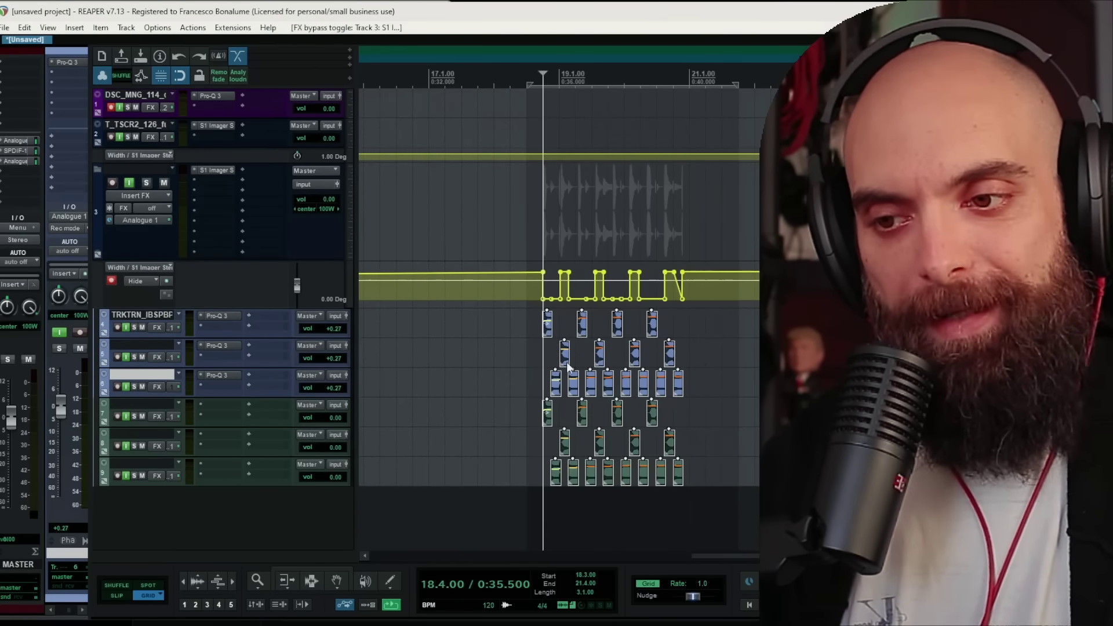
{"action": "left_click", "coordinate": [541, 349]}
{"action": "scroll", "coordinate": [543, 350], "scroll_direction": "up", "scroll_amount": 3}
{"action": "key", "text": "space"}
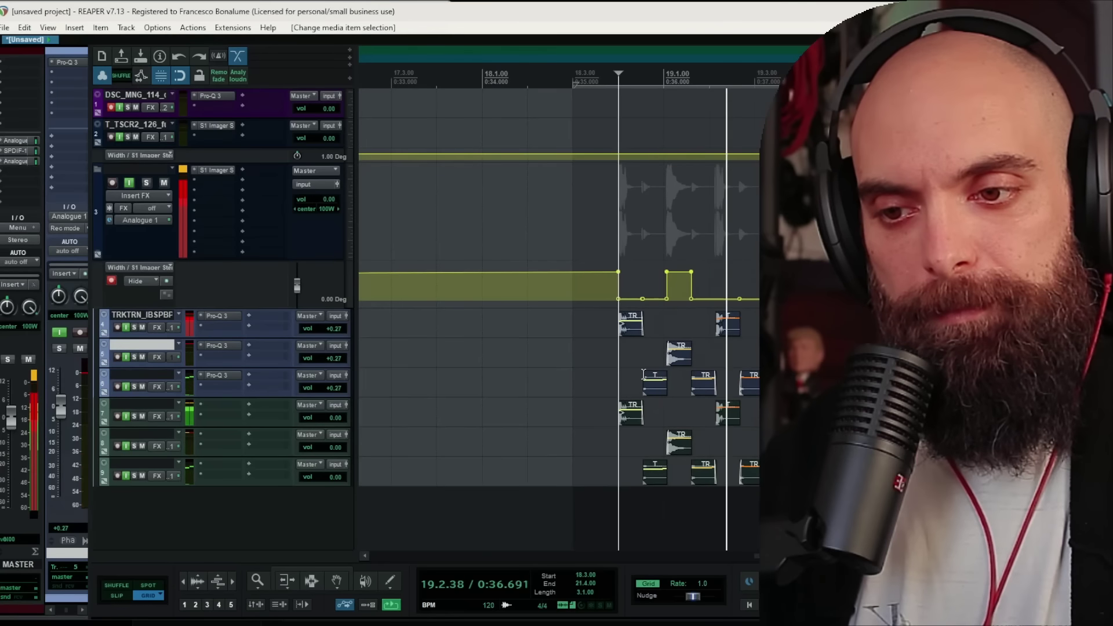
{"action": "scroll", "coordinate": [673, 384], "scroll_direction": "down", "scroll_amount": 2}
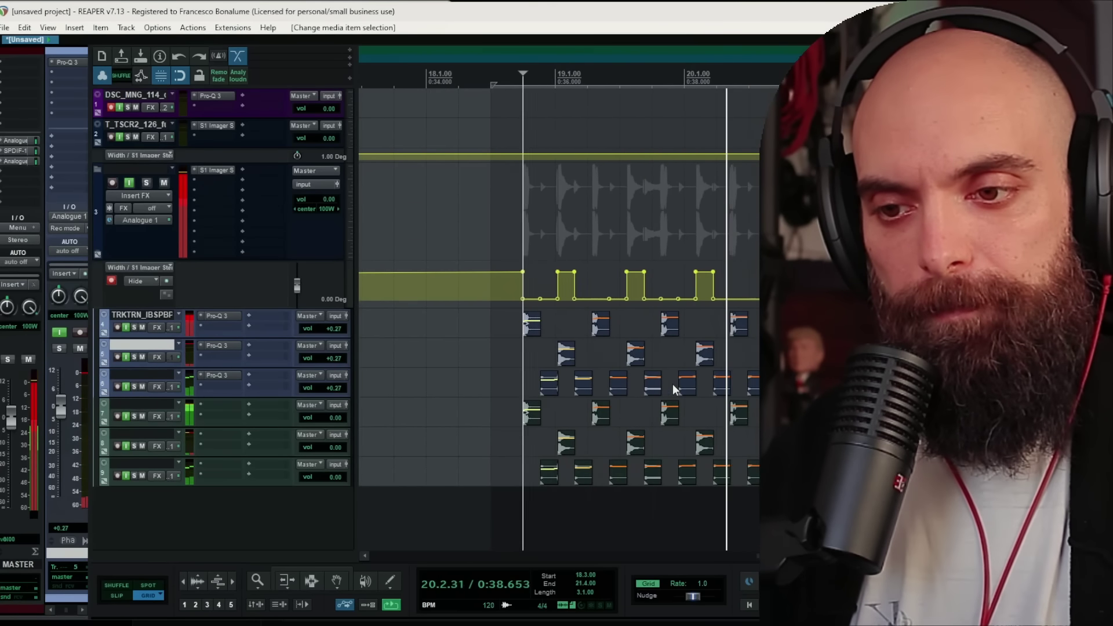
{"action": "key", "text": "space"}
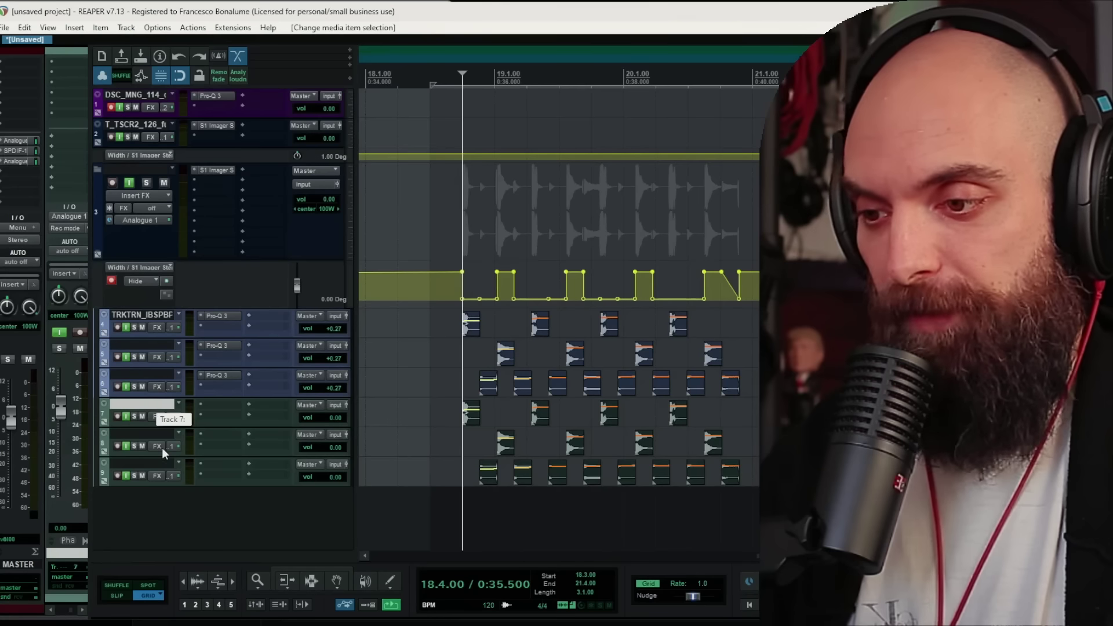
Add two new tracks below track 9 and move track 10 up in the order
{"action": "left_click", "coordinate": [143, 464]}
{"action": "key", "text": "ctrl+t"}
{"action": "key", "text": "ctrl+t"}
{"action": "left_click", "coordinate": [152, 495], "text": "shift"}
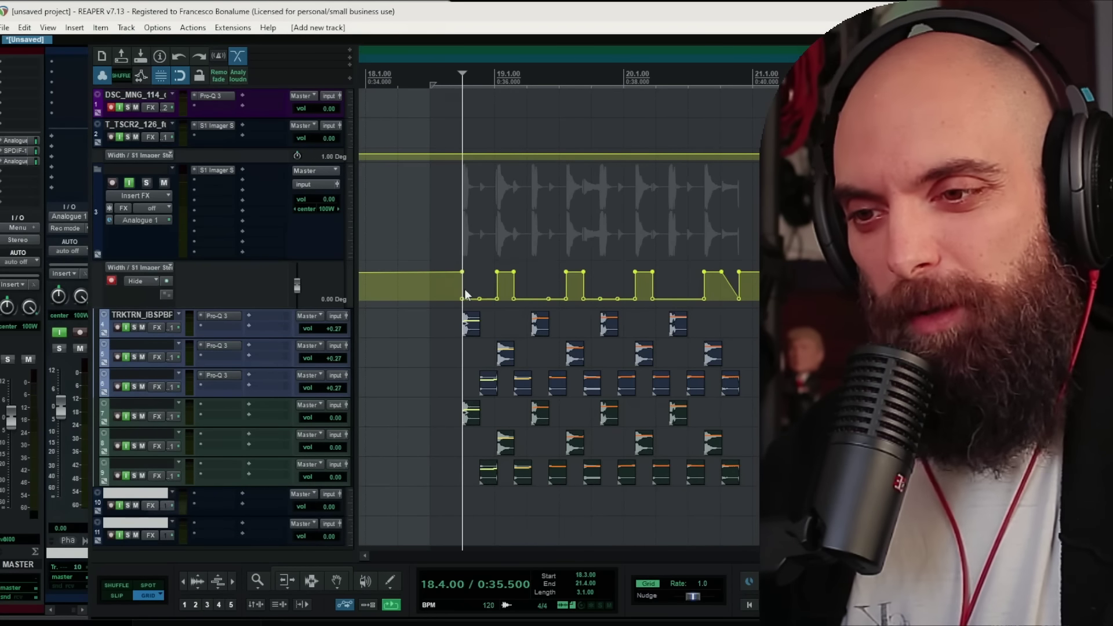
{"action": "left_click_drag", "start_coordinate": [131, 493], "coordinate": [154, 489]}
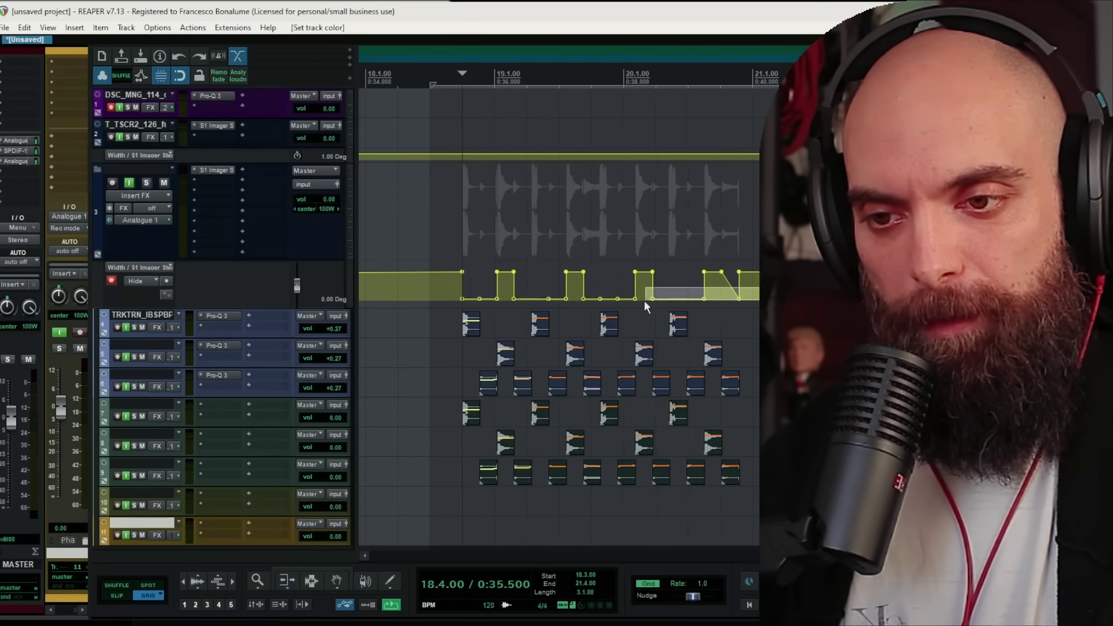
Put TrueVerb Stereo on track 10 as the reverb return
{"action": "left_click_drag", "start_coordinate": [462, 306], "coordinate": [462, 304]}
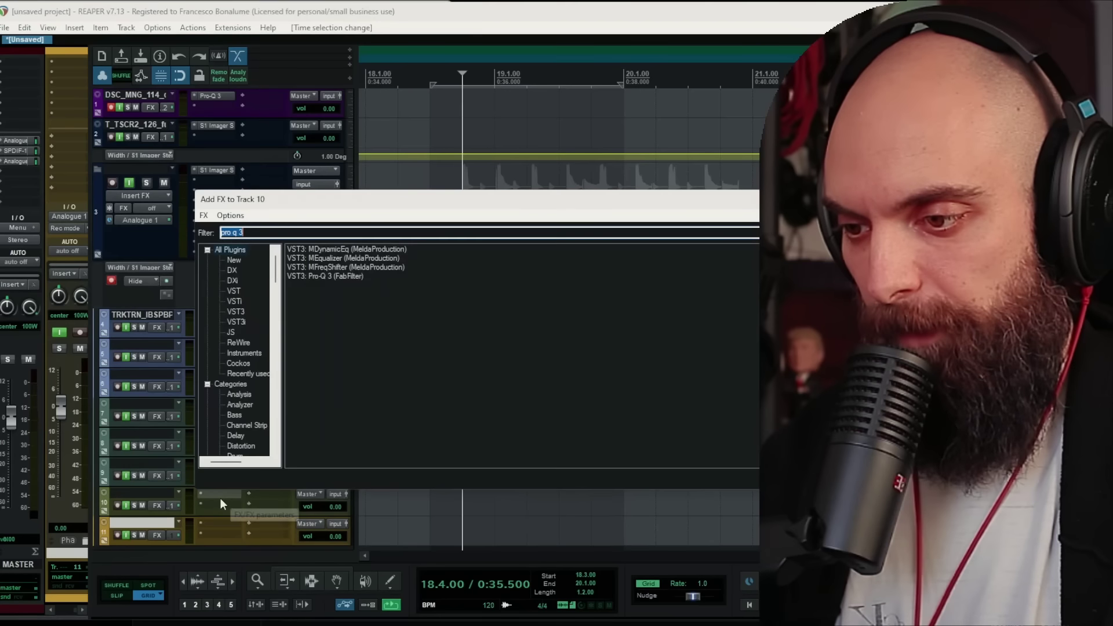
{"action": "key", "text": "BackSpace"}
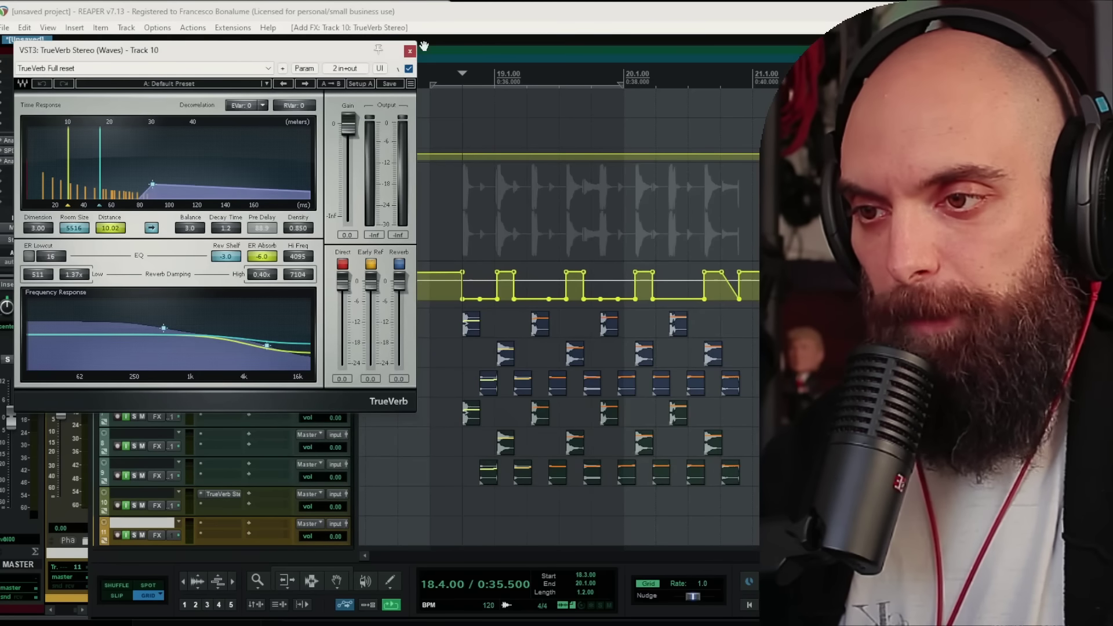
{"action": "left_click", "coordinate": [410, 51]}
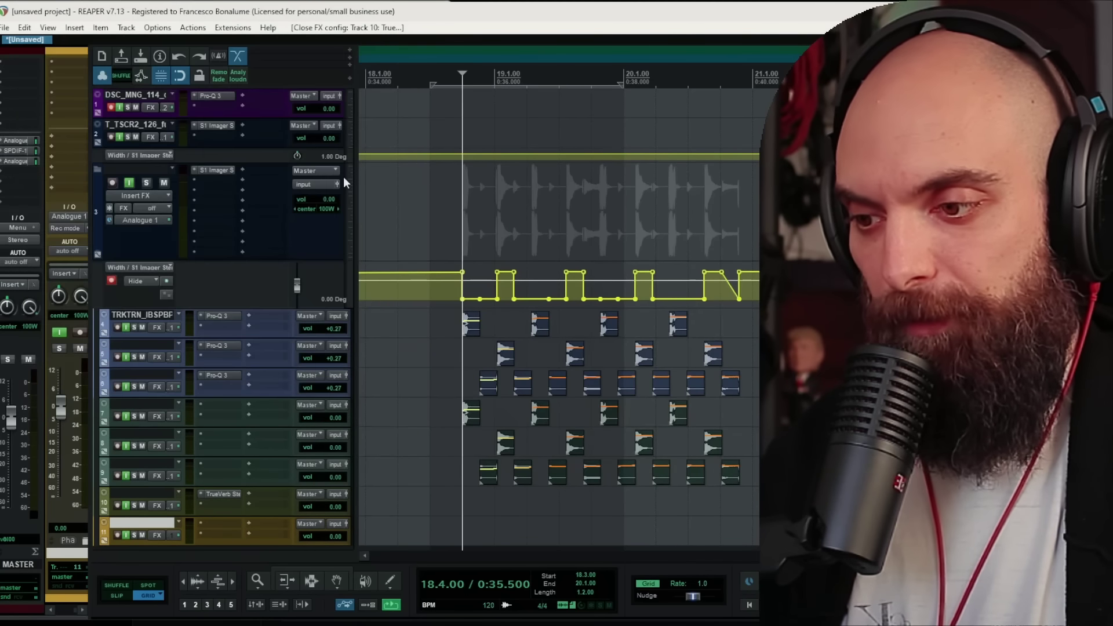
{"action": "left_click", "coordinate": [137, 495]}
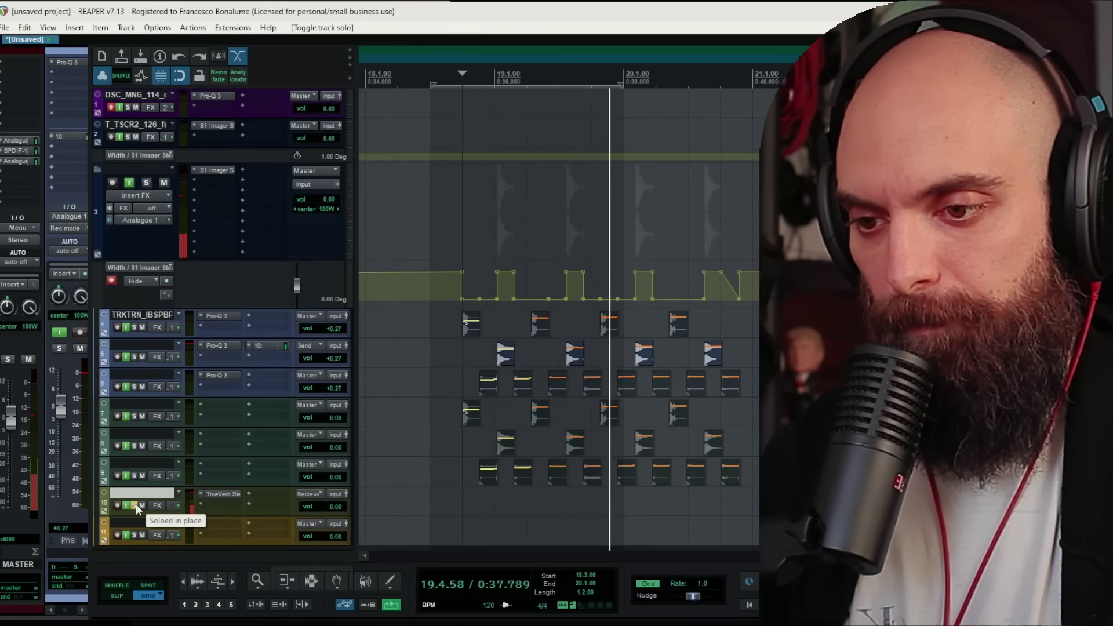
Audition the reverb send from 18.4.00 with track 10 soloed, then unsoloed
{"action": "key", "text": "space"}
{"action": "left_click", "coordinate": [135, 505]}
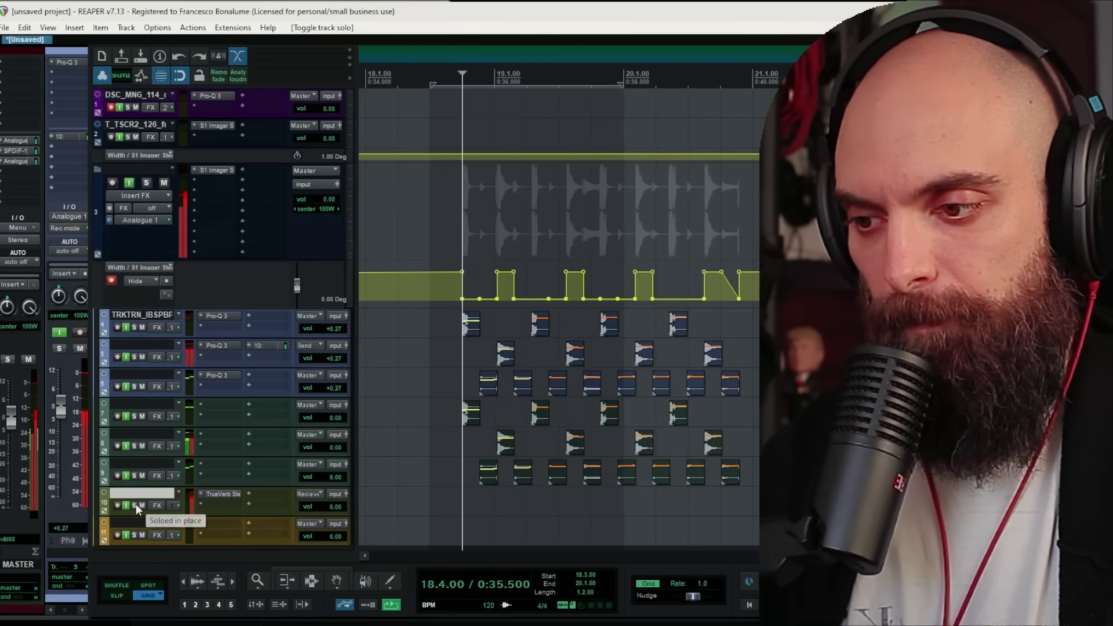
{"action": "key", "text": "space"}
{"action": "left_click", "coordinate": [138, 493]}
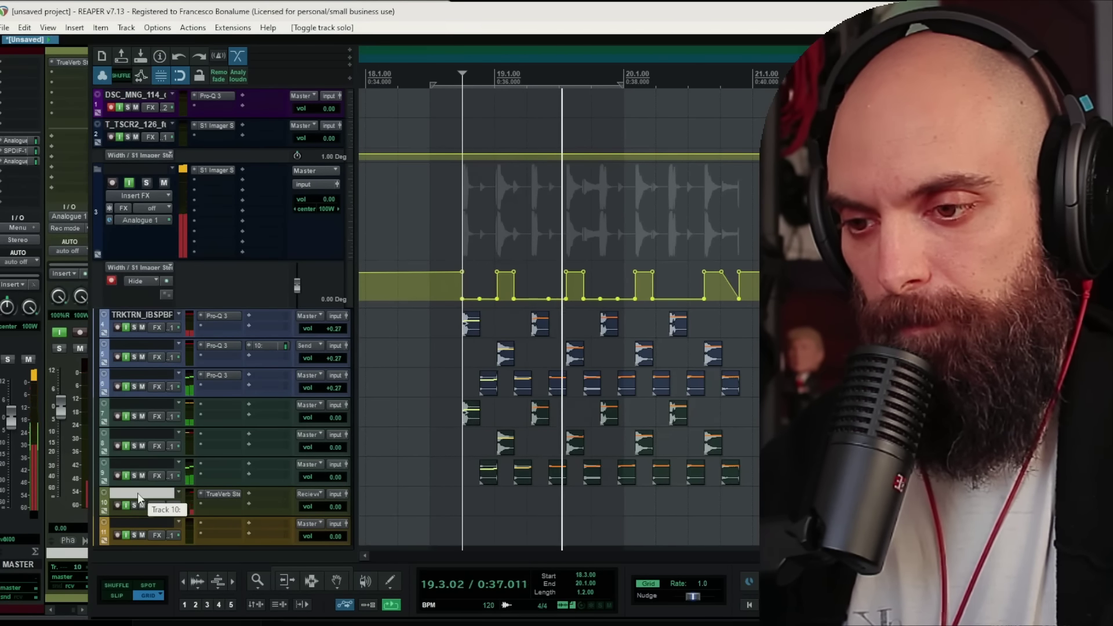
{"action": "key", "text": "space"}
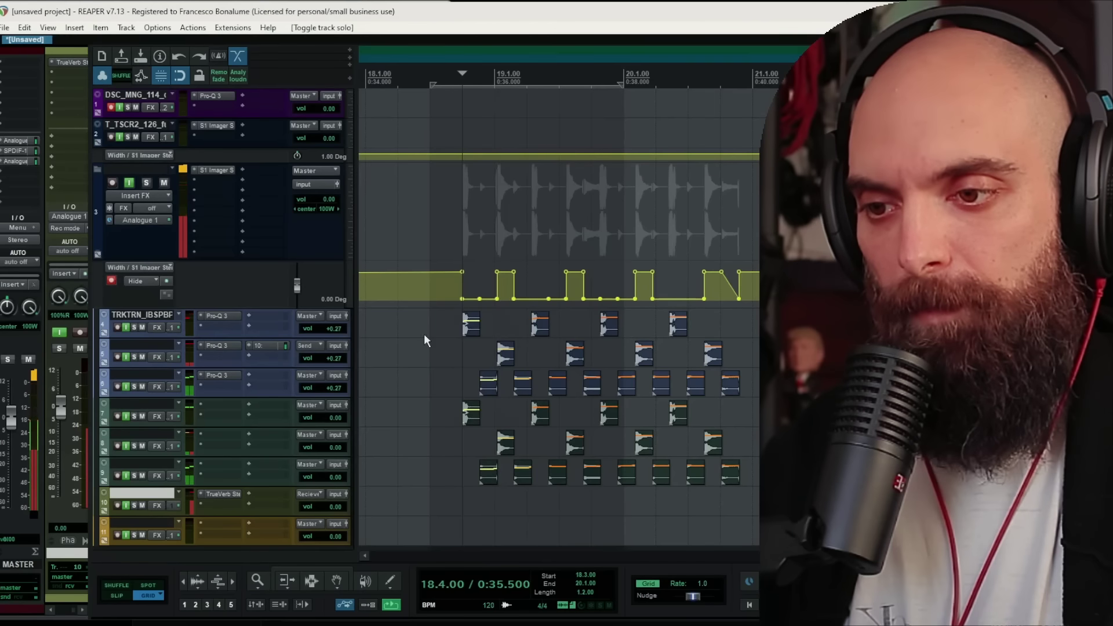
Set the time selection to all slices on tracks 4–9, 18.4.00 to 20.4.57, and loop it
{"action": "left_click_drag", "start_coordinate": [424, 335], "coordinate": [768, 478]}
{"action": "key", "text": "shift+t"}
{"action": "key", "text": "space"}
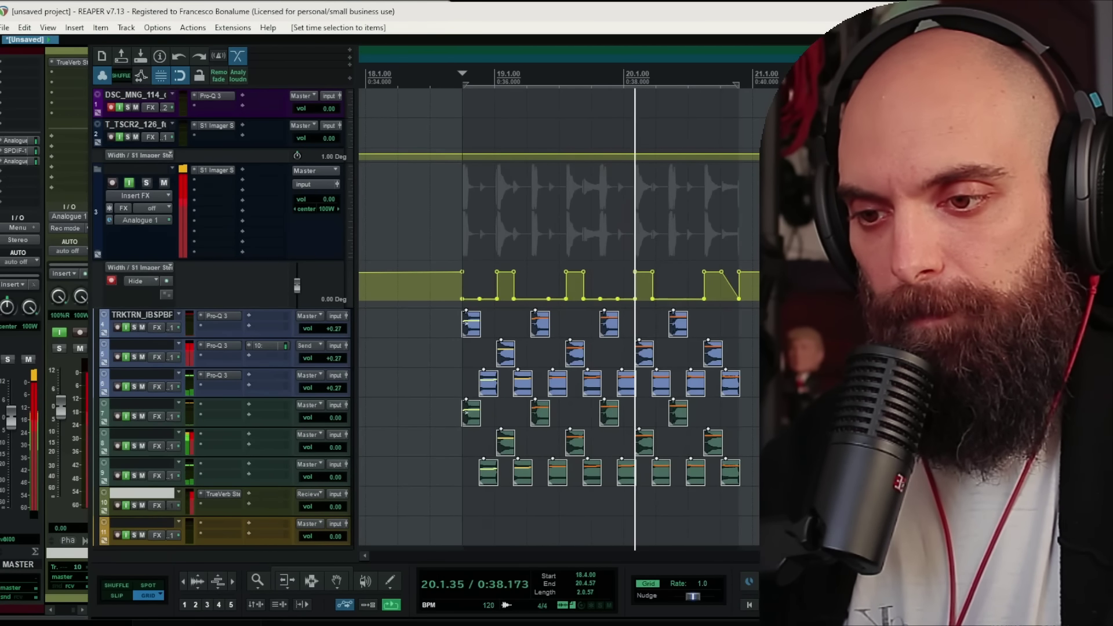
{"action": "key", "text": "space"}
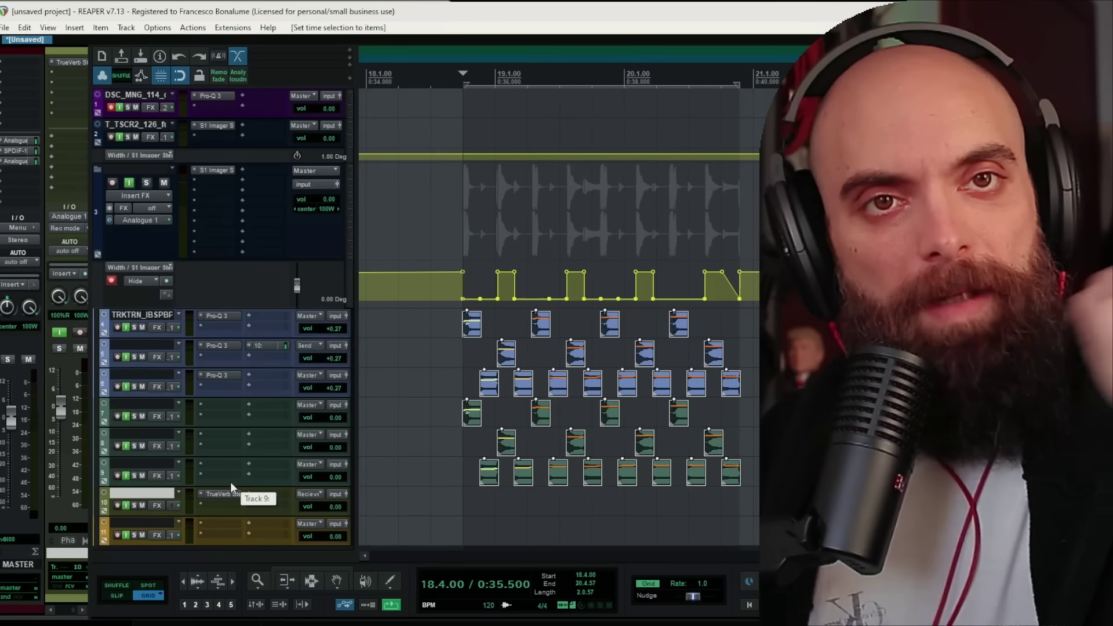
Copy the first track 4 drum item onto an empty track at 21.1.00 and play it
{"action": "key", "text": "space"}
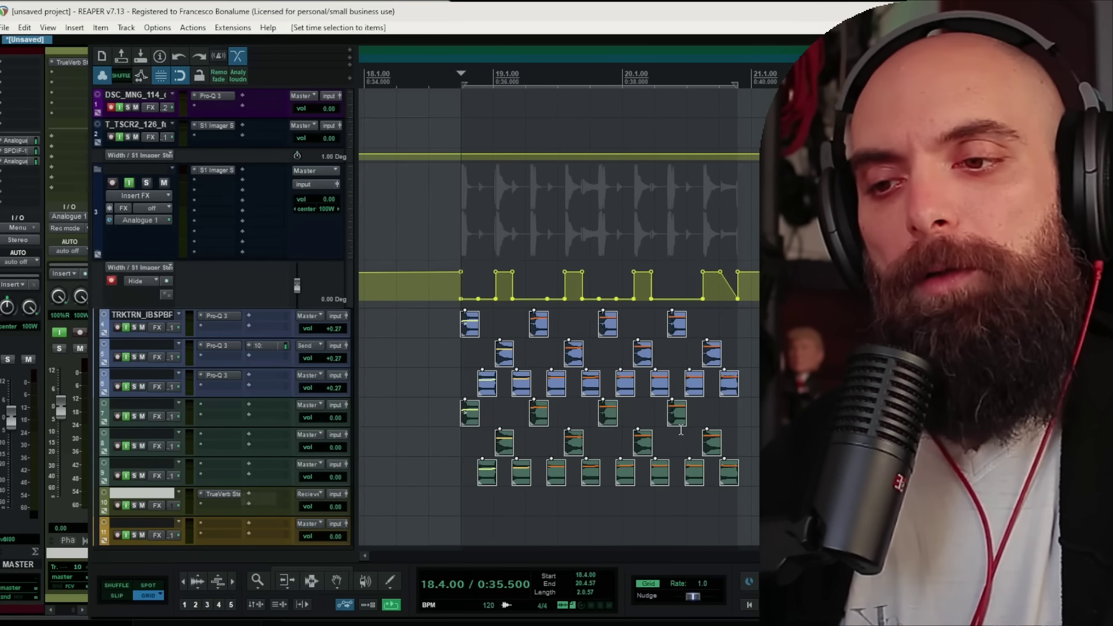
{"action": "left_click", "coordinate": [470, 326]}
{"action": "left_click_drag", "start_coordinate": [469, 333], "coordinate": [763, 503]}
{"action": "scroll", "coordinate": [763, 503], "scroll_direction": "right", "scroll_amount": 3}
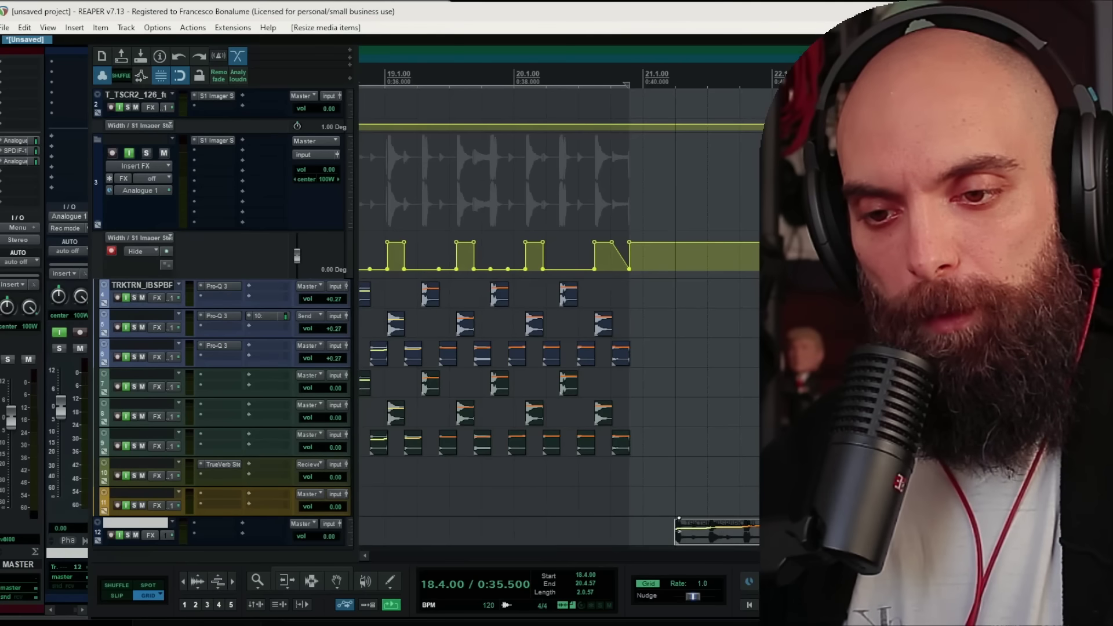
{"action": "key", "text": "shift+t"}
{"action": "key", "text": "space"}
{"action": "scroll", "coordinate": [580, 308], "scroll_direction": "down", "scroll_amount": 3}
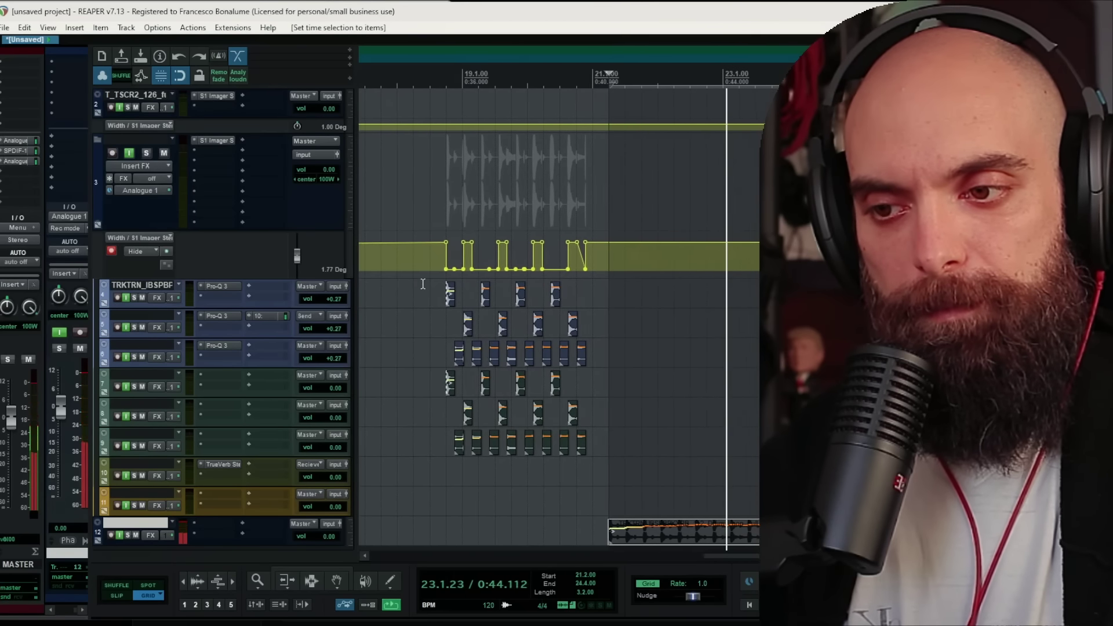
{"action": "key", "text": "space"}
Loop the slices on tracks 4–9 and lower track 10's volume to about -6.2 dB
{"action": "left_click_drag", "start_coordinate": [418, 280], "coordinate": [599, 473]}
{"action": "key", "text": "shift+t"}
{"action": "key", "text": "space"}
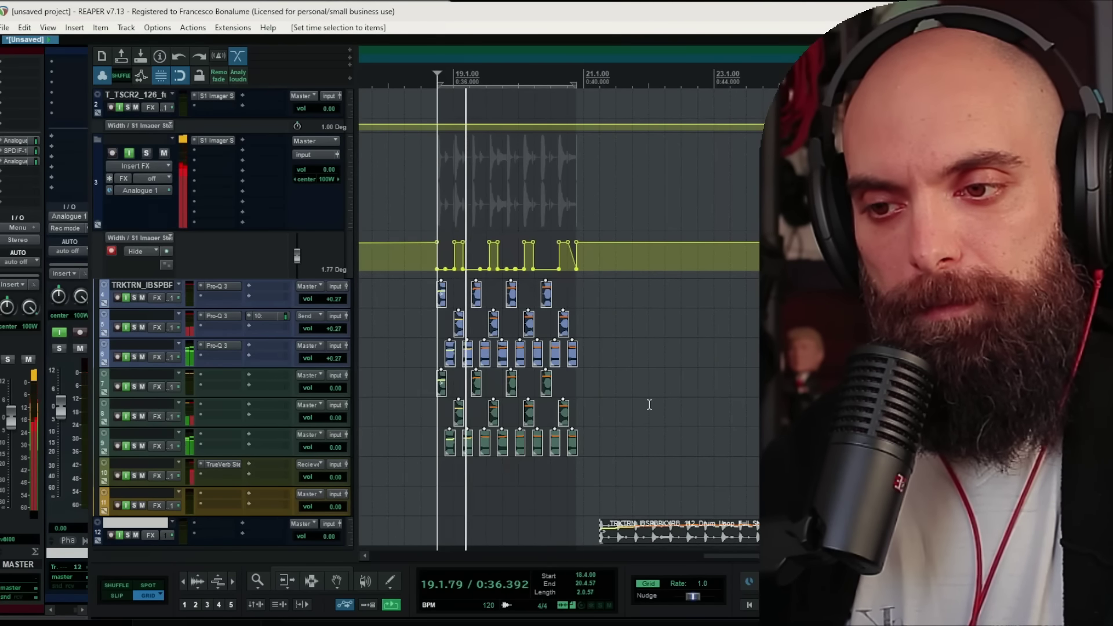
{"action": "left_click", "coordinate": [131, 464]}
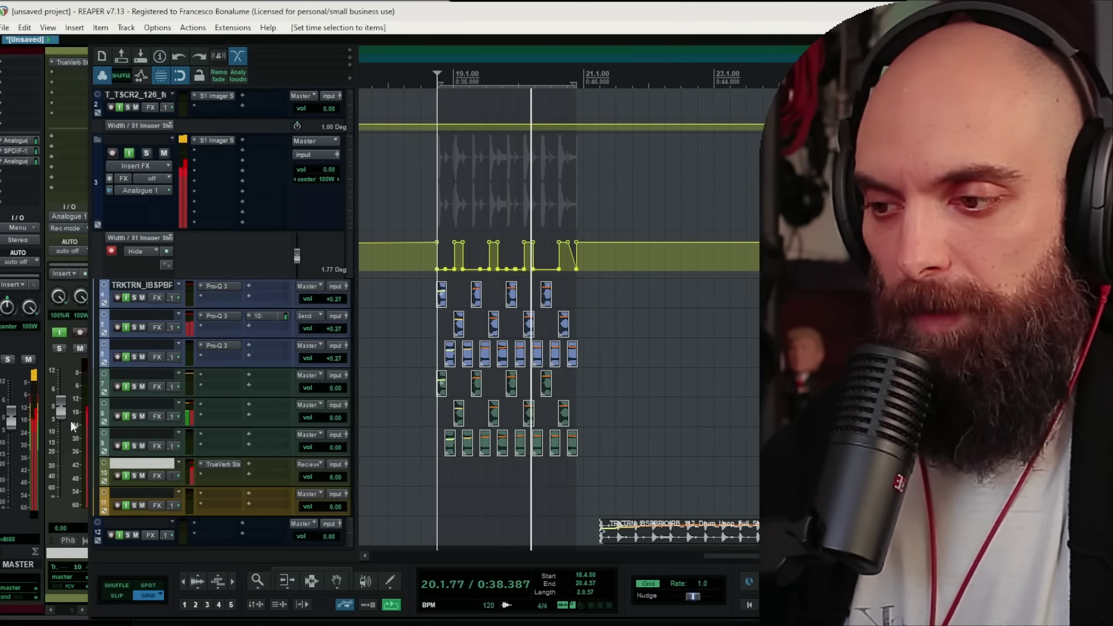
{"action": "mouse_move", "coordinate": [71, 420]}
{"action": "left_mouse_down"}
{"action": "mouse_move", "coordinate": [68, 443]}
{"action": "mouse_move", "coordinate": [61, 415]}
{"action": "left_mouse_up"}
{"action": "key", "text": "space"}
{"action": "left_click", "coordinate": [201, 464]}
{"action": "key", "text": "space"}
{"action": "key", "text": "space"}
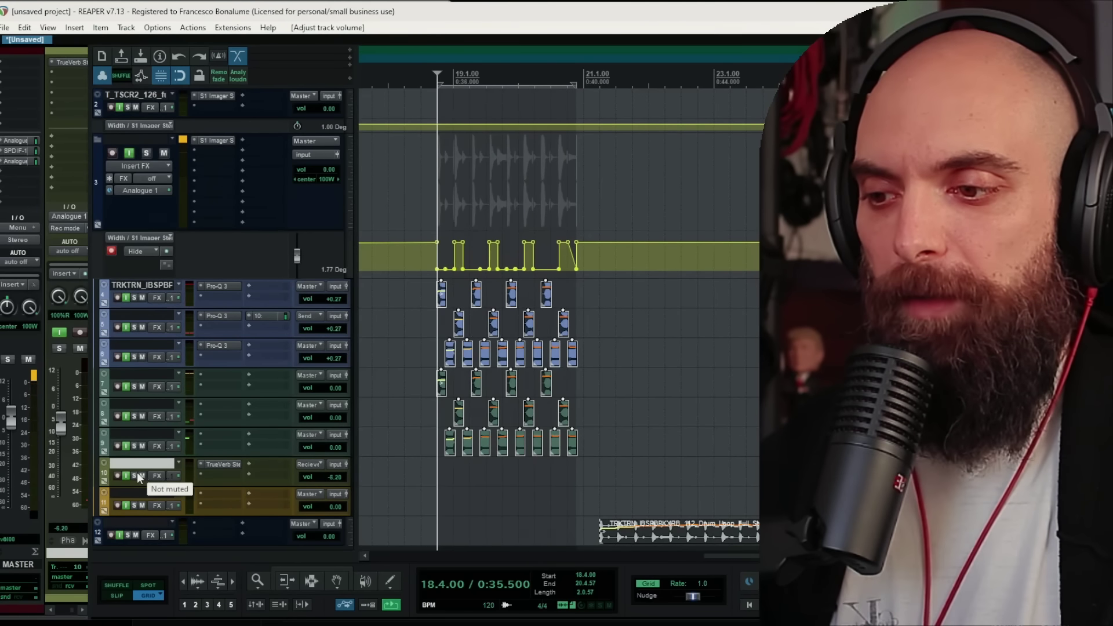
Unmute track 10 and show its Volume envelope
{"action": "left_click", "coordinate": [143, 474]}
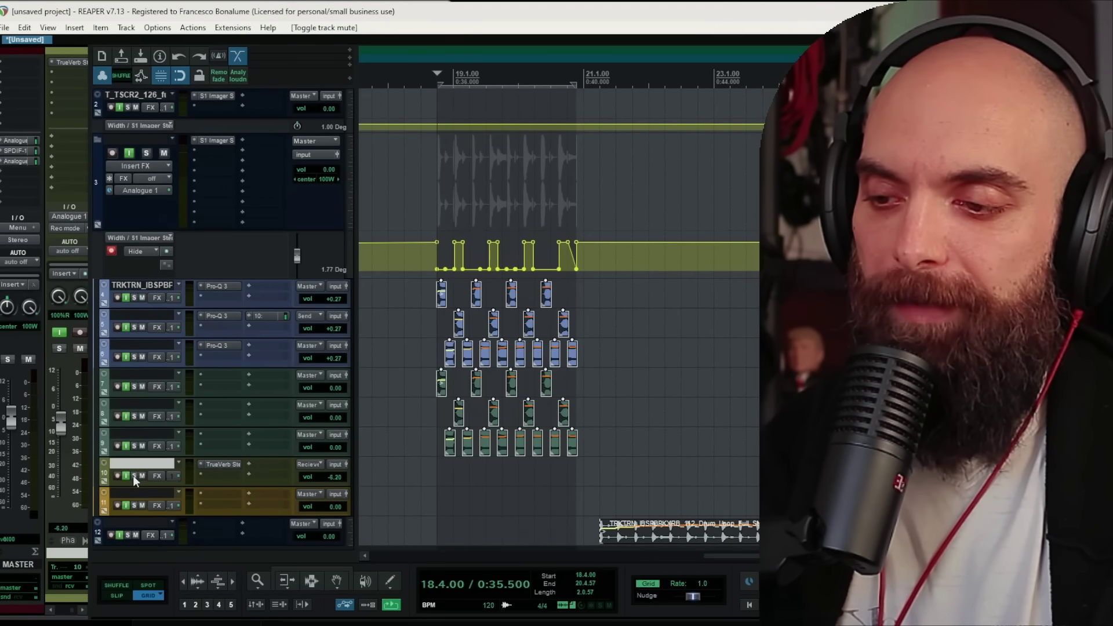
{"action": "left_click", "coordinate": [134, 475]}
{"action": "key", "text": "v"}
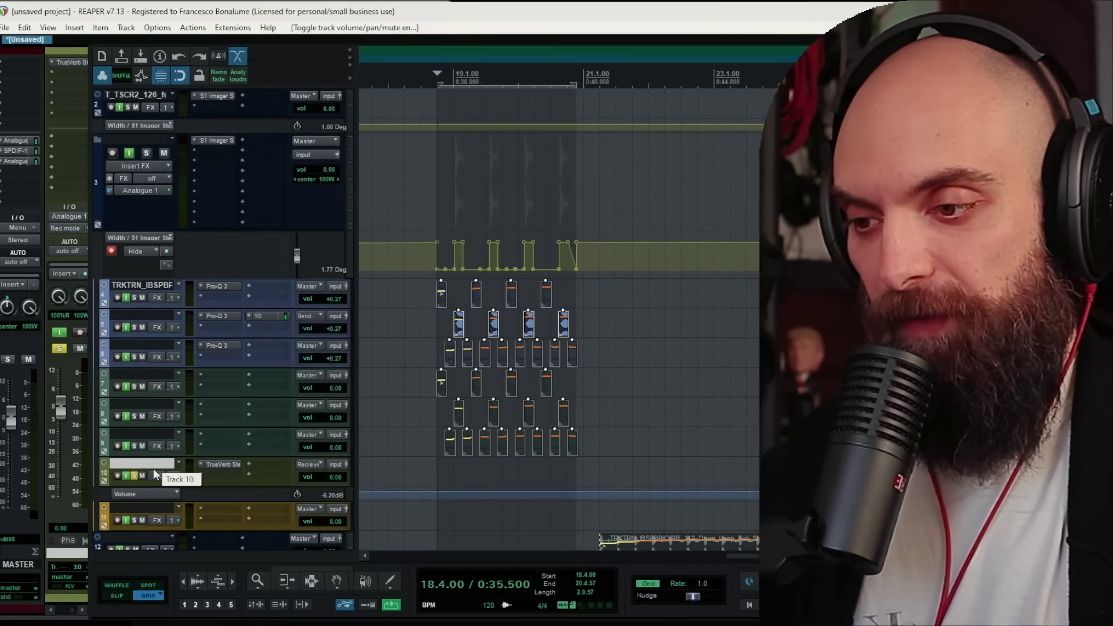
{"action": "left_click", "coordinate": [134, 476]}
Pull track 10's volume envelope to -inf under two groups of slices and enlarge the lane
{"action": "left_click", "coordinate": [486, 467]}
{"action": "scroll", "coordinate": [552, 468], "scroll_direction": "up", "scroll_amount": 4}
{"action": "scroll", "coordinate": [551, 467], "scroll_direction": "up", "scroll_amount": 2}
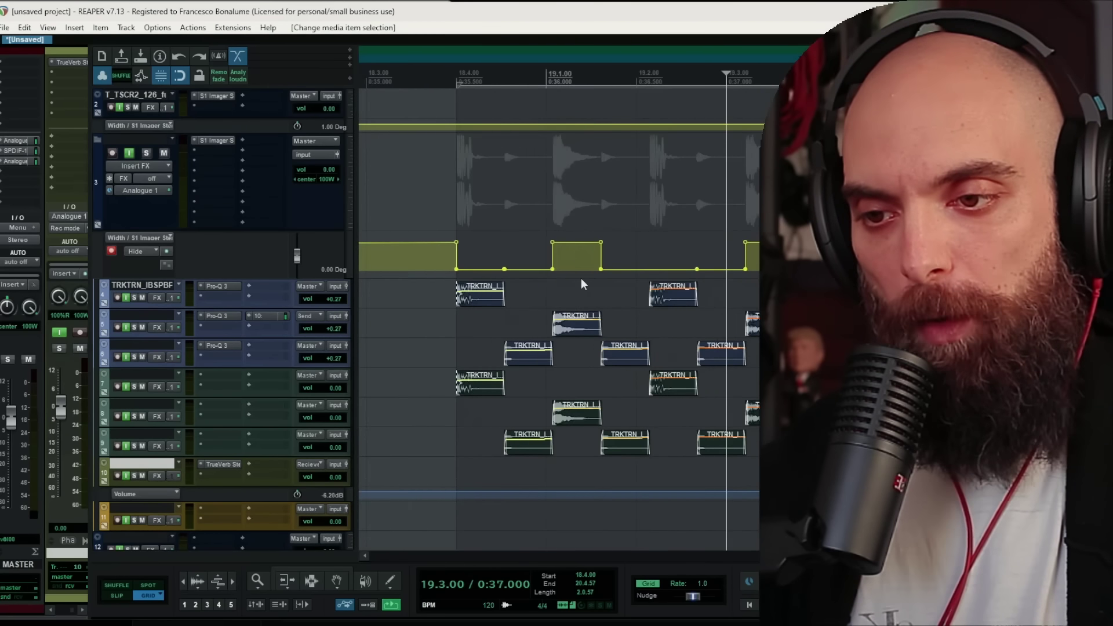
{"action": "left_click", "coordinate": [659, 297]}
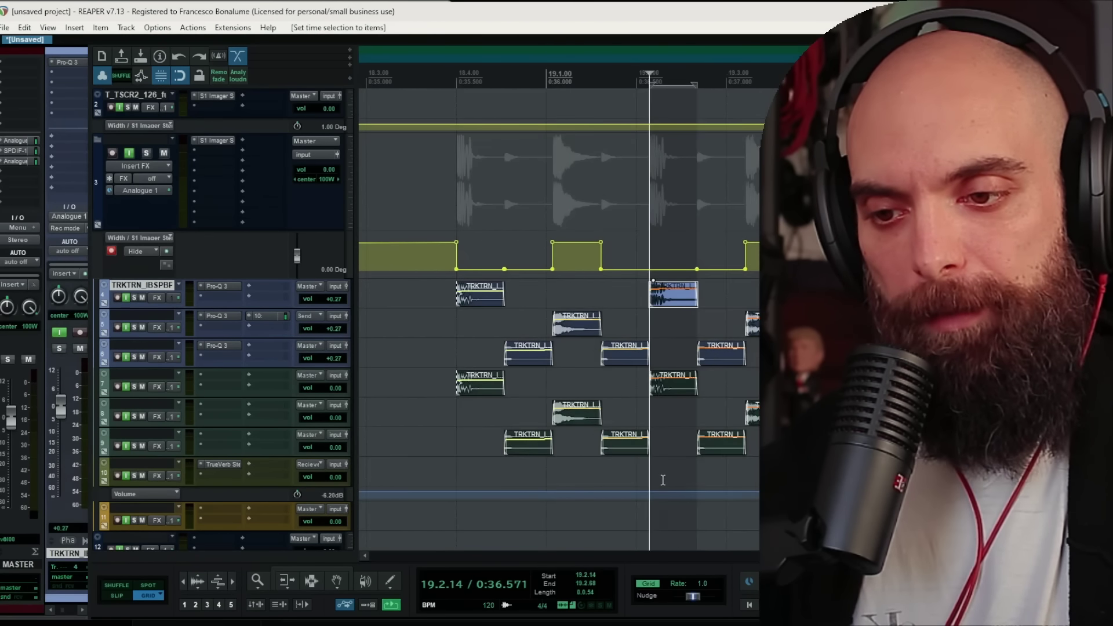
{"action": "left_click_drag", "start_coordinate": [682, 306], "coordinate": [726, 455]}
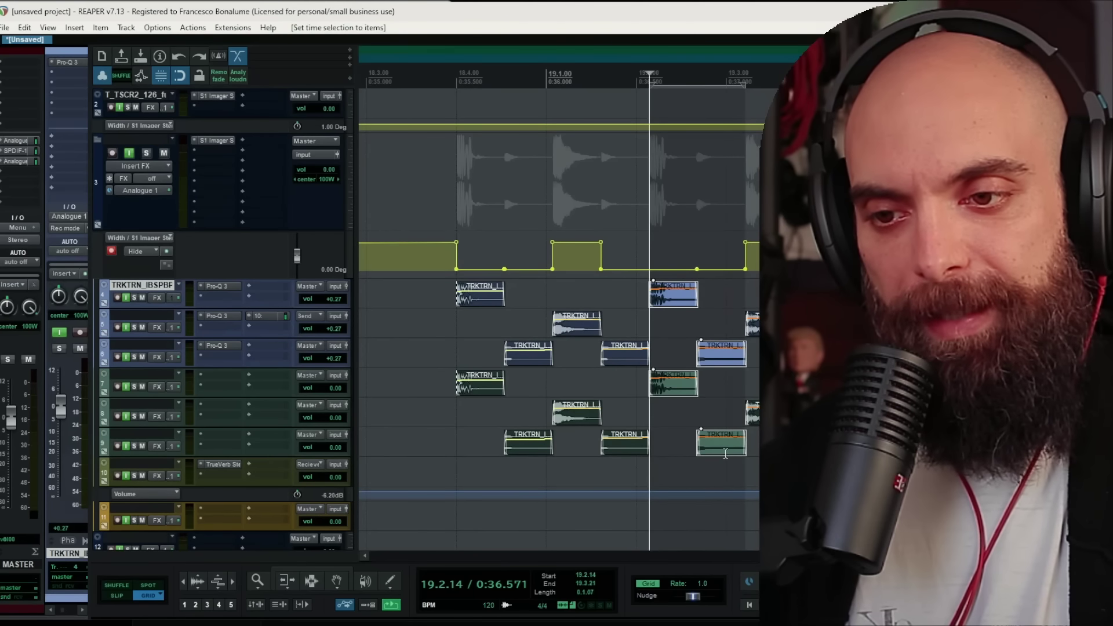
{"action": "left_click_drag", "start_coordinate": [685, 494], "coordinate": [699, 519]}
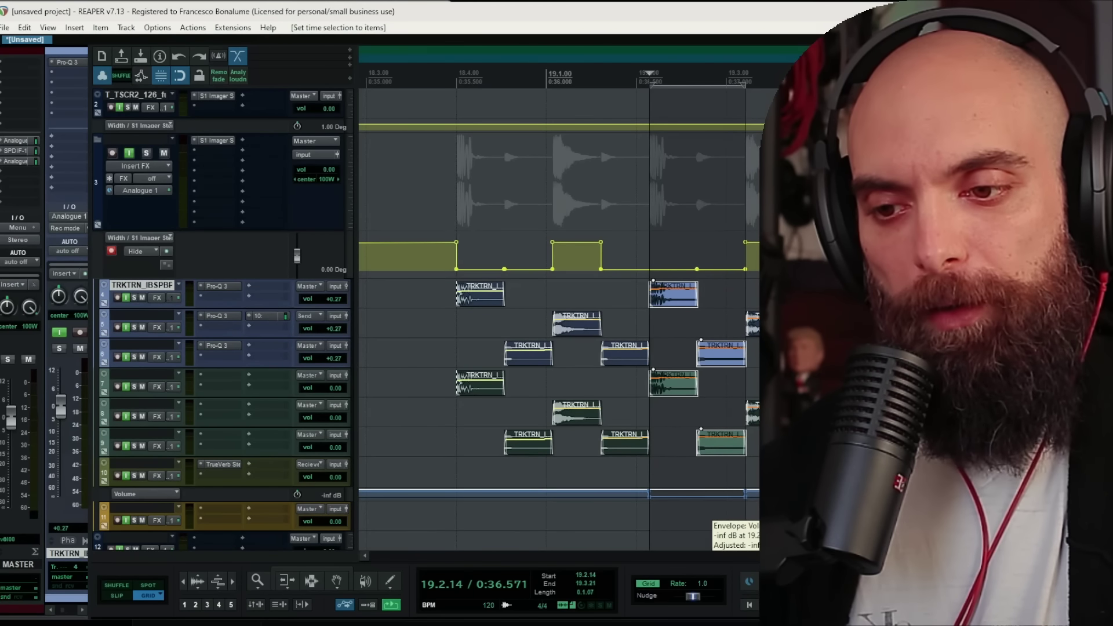
{"action": "left_click_drag", "start_coordinate": [542, 475], "coordinate": [492, 302]}
{"action": "left_click_drag", "start_coordinate": [514, 494], "coordinate": [526, 513]}
{"action": "scroll", "coordinate": [417, 499], "scroll_direction": "right", "scroll_amount": 2}
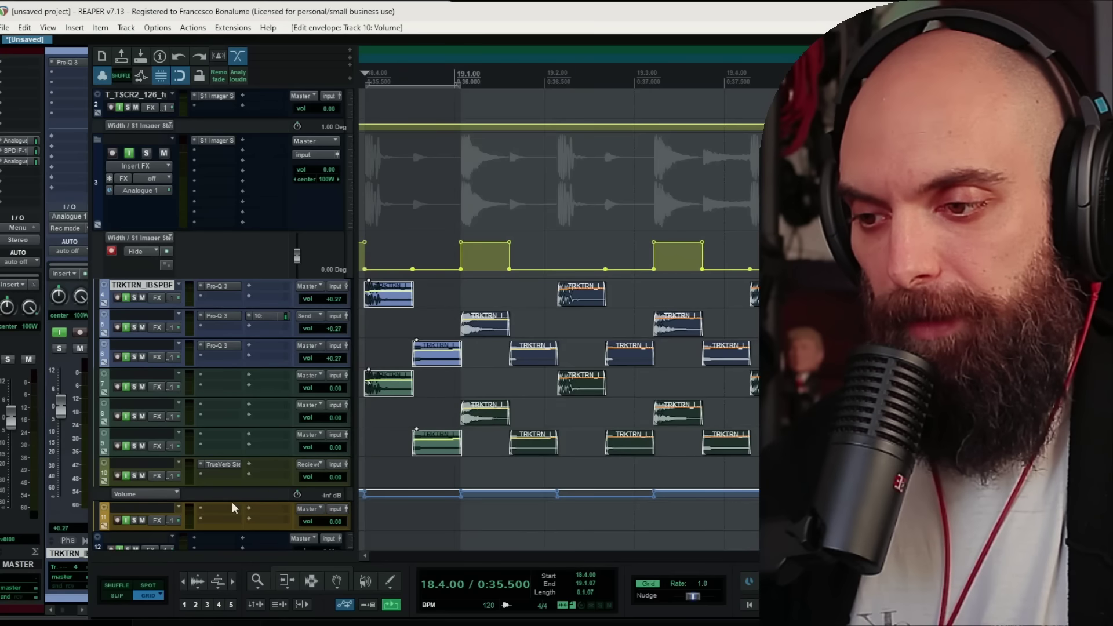
{"action": "left_click_drag", "start_coordinate": [231, 500], "coordinate": [232, 543]}
Solo track 10 and play to hear the gated reverb
{"action": "left_click", "coordinate": [135, 446]}
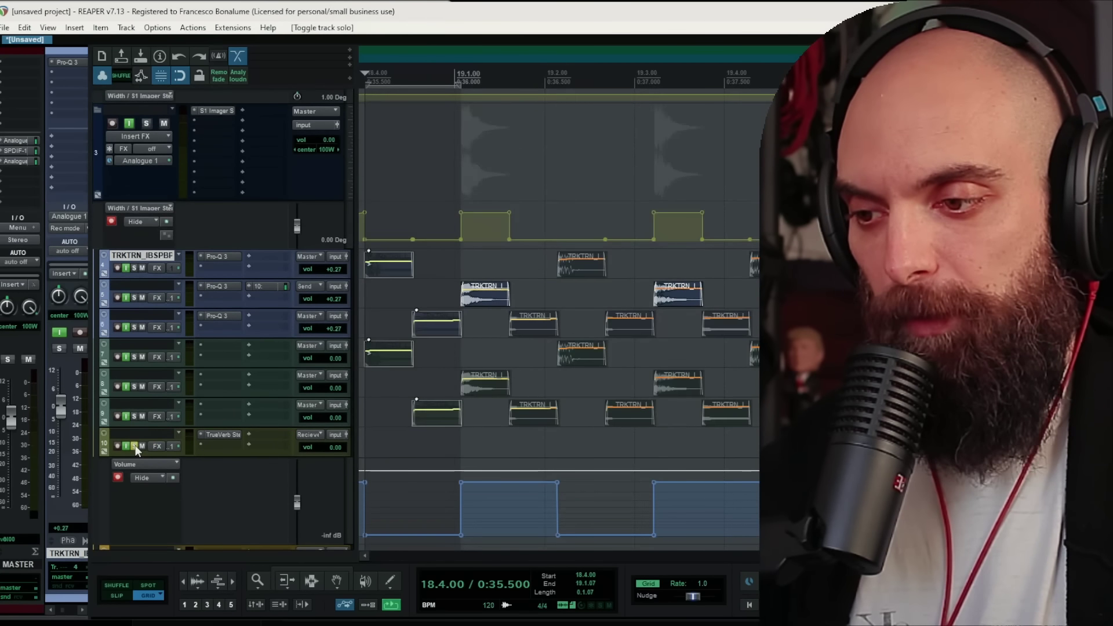
{"action": "scroll", "coordinate": [473, 441], "scroll_direction": "left", "scroll_amount": 1}
{"action": "key", "text": "space"}
{"action": "scroll", "coordinate": [631, 440], "scroll_direction": "right", "scroll_amount": 1}
{"action": "key", "text": "space"}
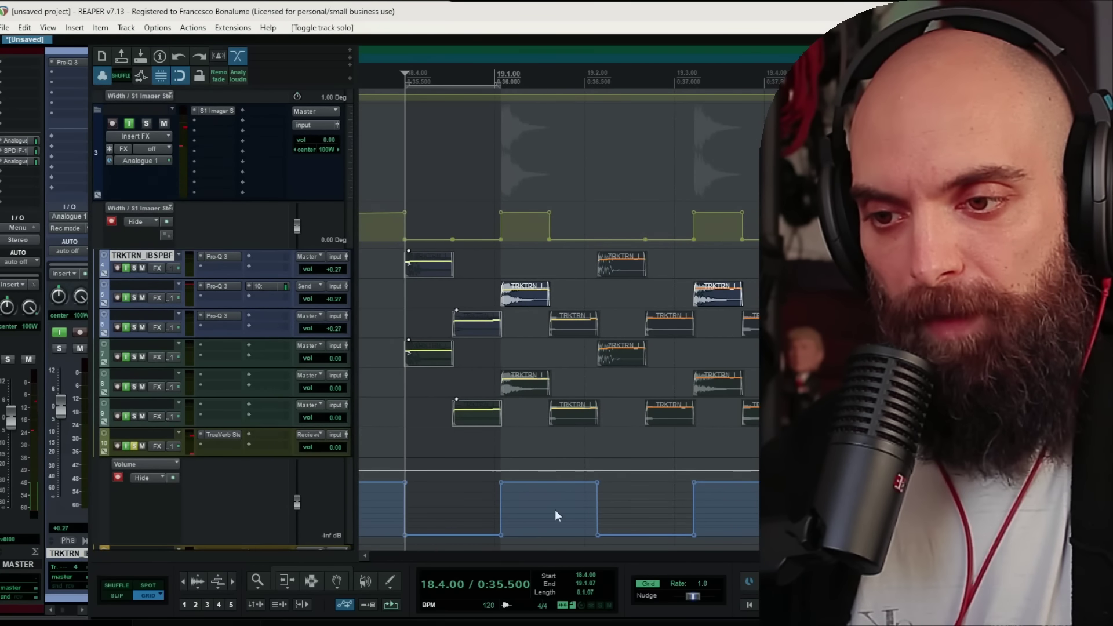
{"action": "key", "text": "space"}
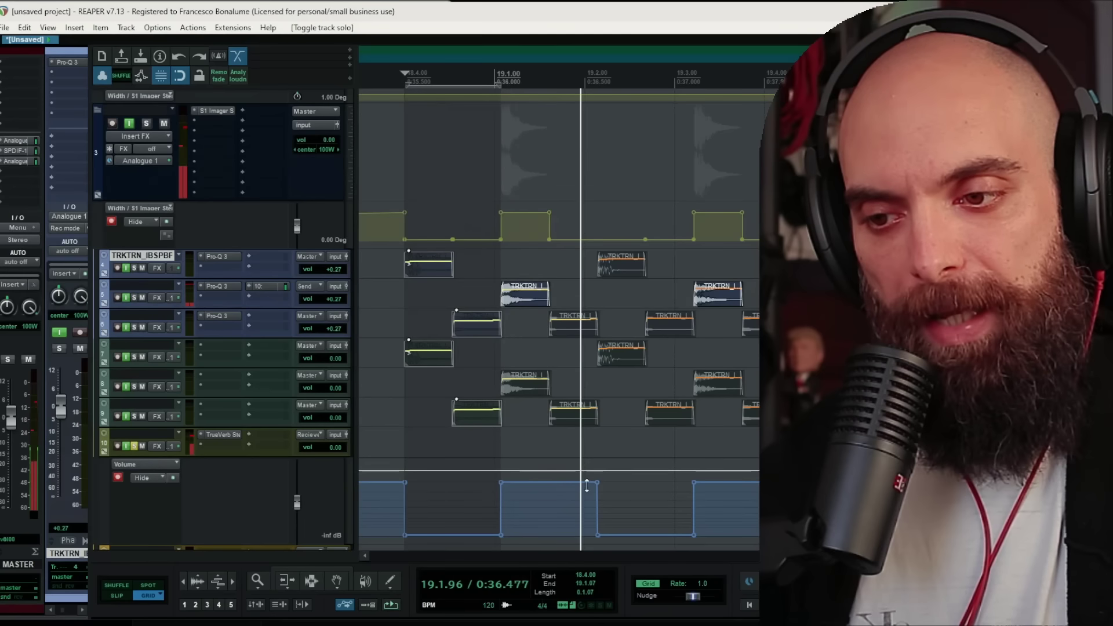
{"action": "key", "text": "space"}
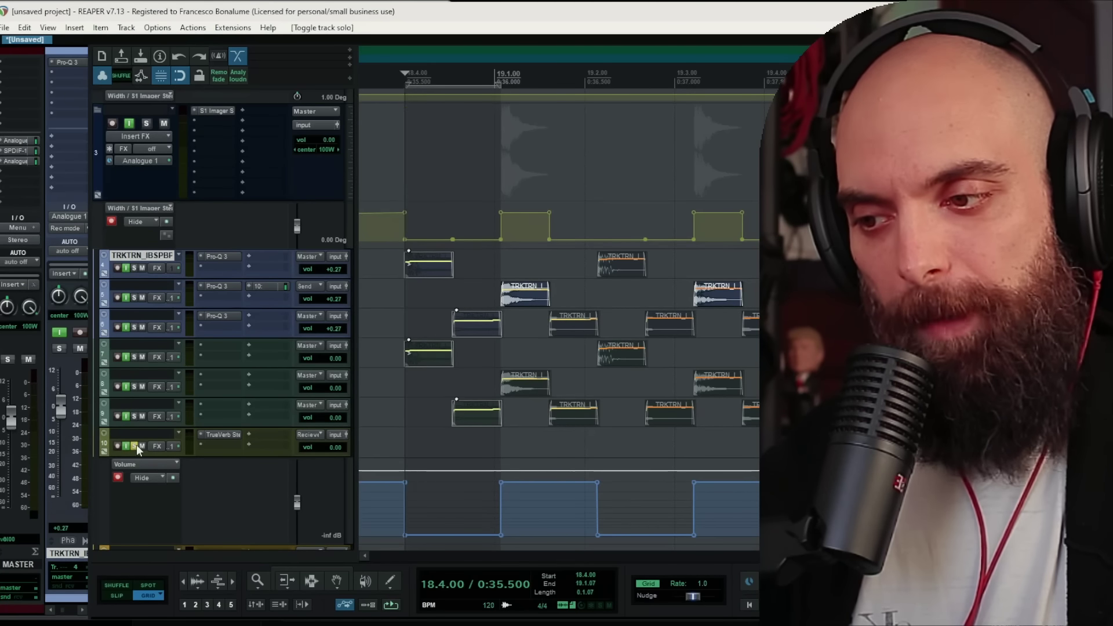
Play the full mix with track 10 unsoloed, then start renaming track 10
{"action": "left_click", "coordinate": [135, 445]}
{"action": "key", "text": "space"}
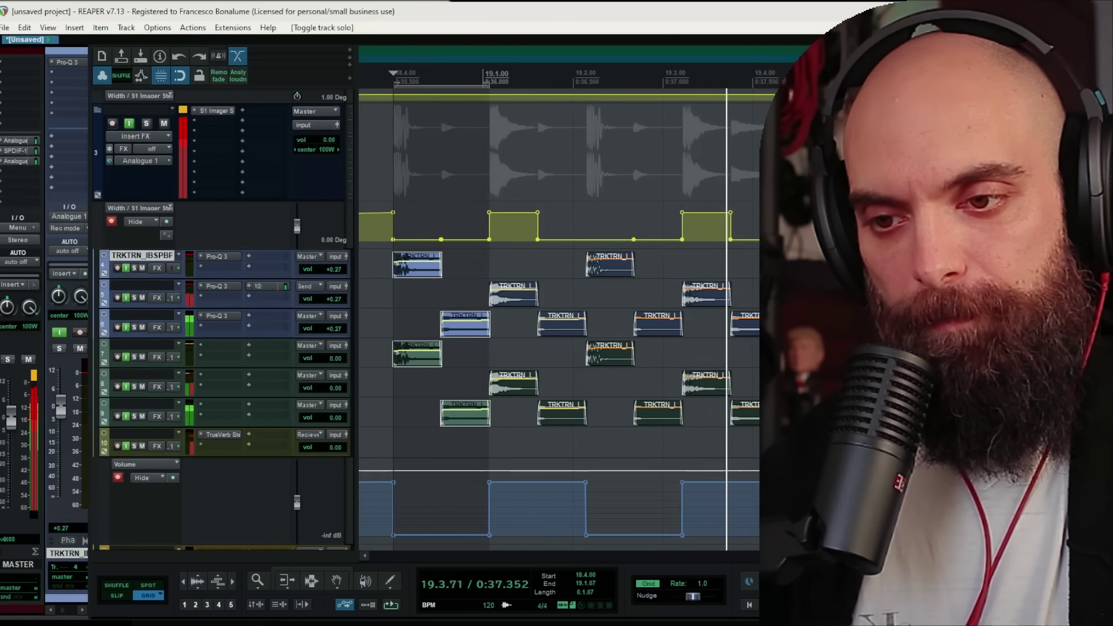
{"action": "key", "text": "space"}
{"action": "double_click", "coordinate": [137, 433]}
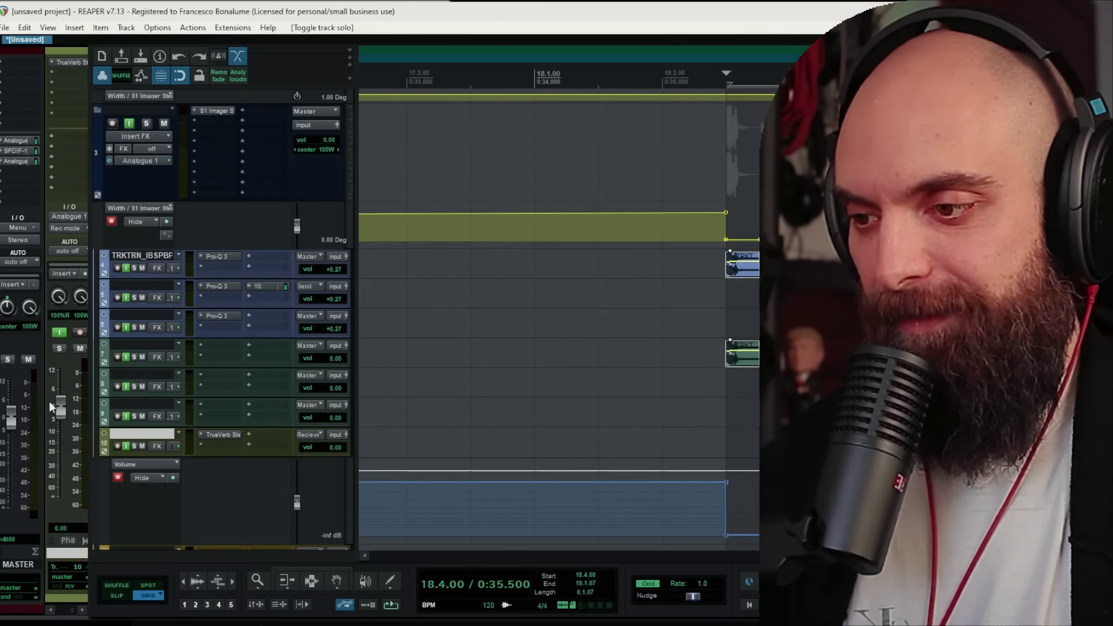
{"action": "left_click", "coordinate": [222, 435]}
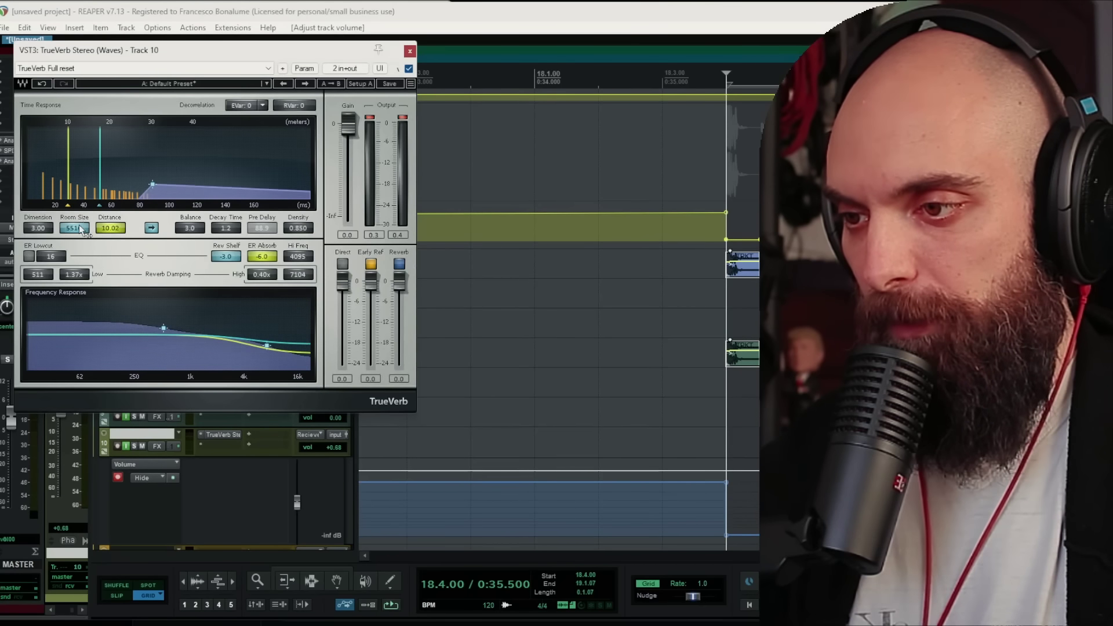
{"action": "left_click", "coordinate": [410, 50]}
{"action": "key", "text": "space"}
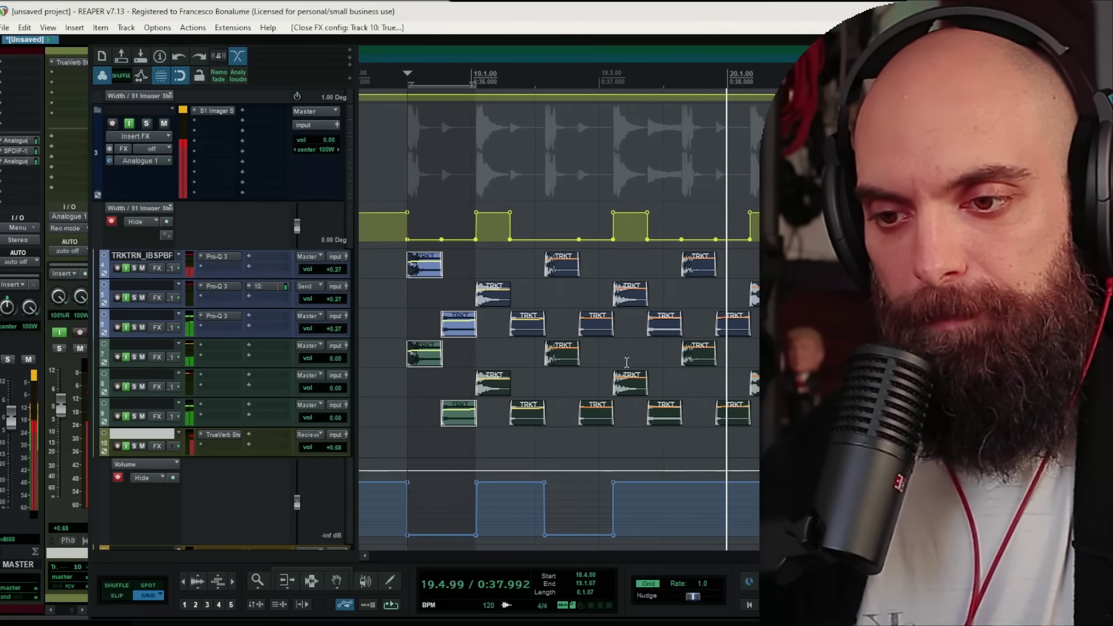
{"action": "key", "text": "space"}
{"action": "key", "text": "space"}
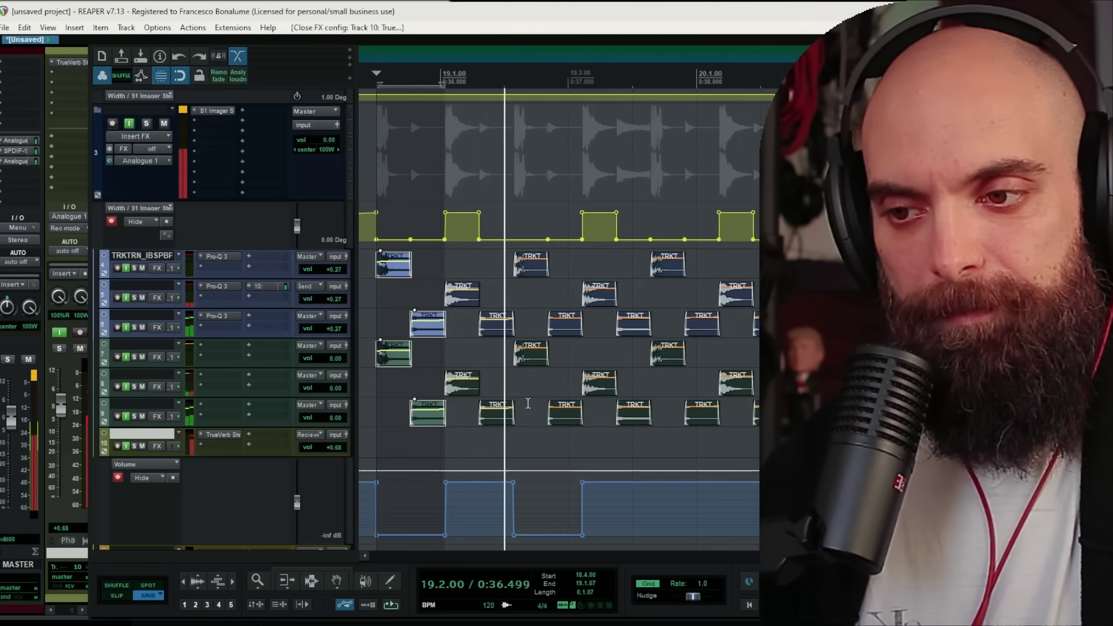
{"action": "key", "text": "space"}
{"action": "key", "text": "space"}
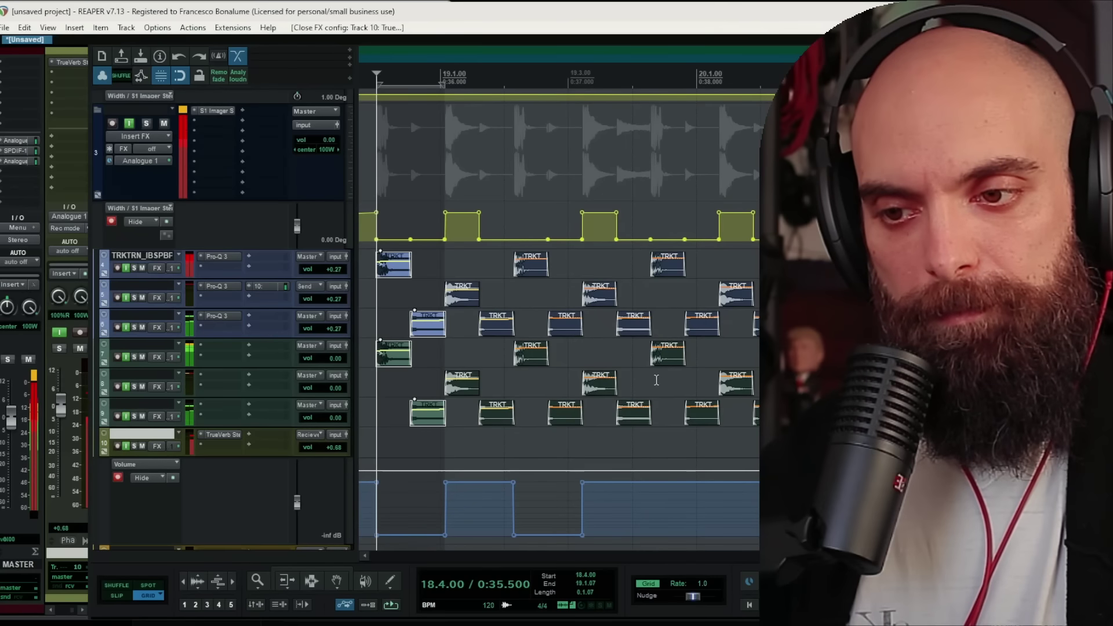
{"action": "left_click", "coordinate": [666, 365]}
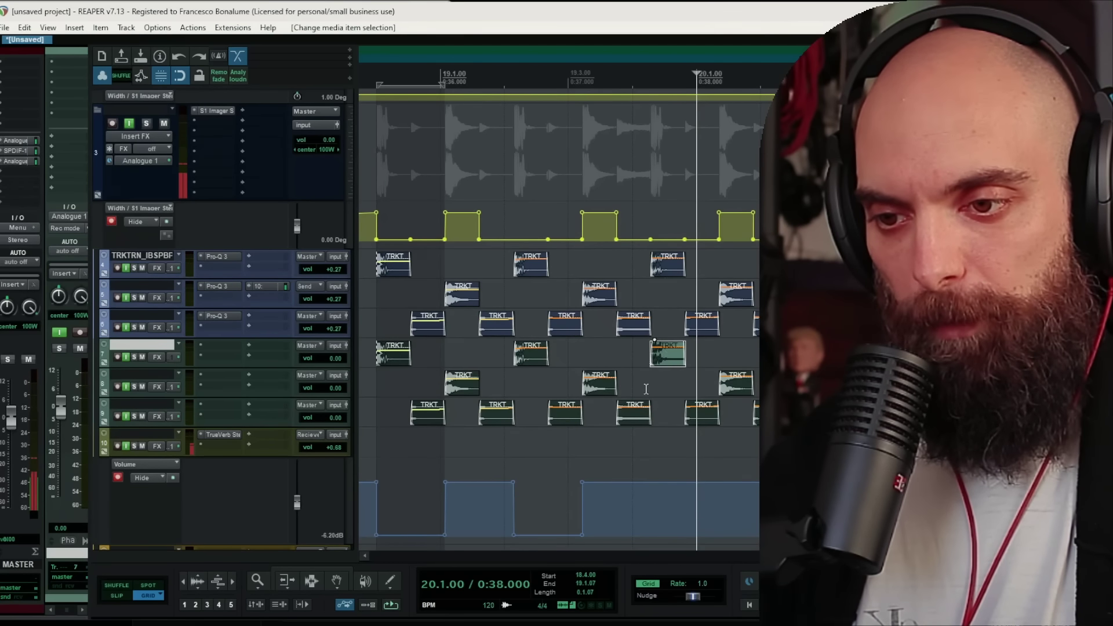
Pull the TrueVerb send volume to -inf across the selected track 9 hits and audition the loop
{"action": "key", "text": "Tab"}
{"action": "key", "text": "shift+Tab"}
{"action": "left_click_drag", "start_coordinate": [689, 484], "coordinate": [684, 606]}
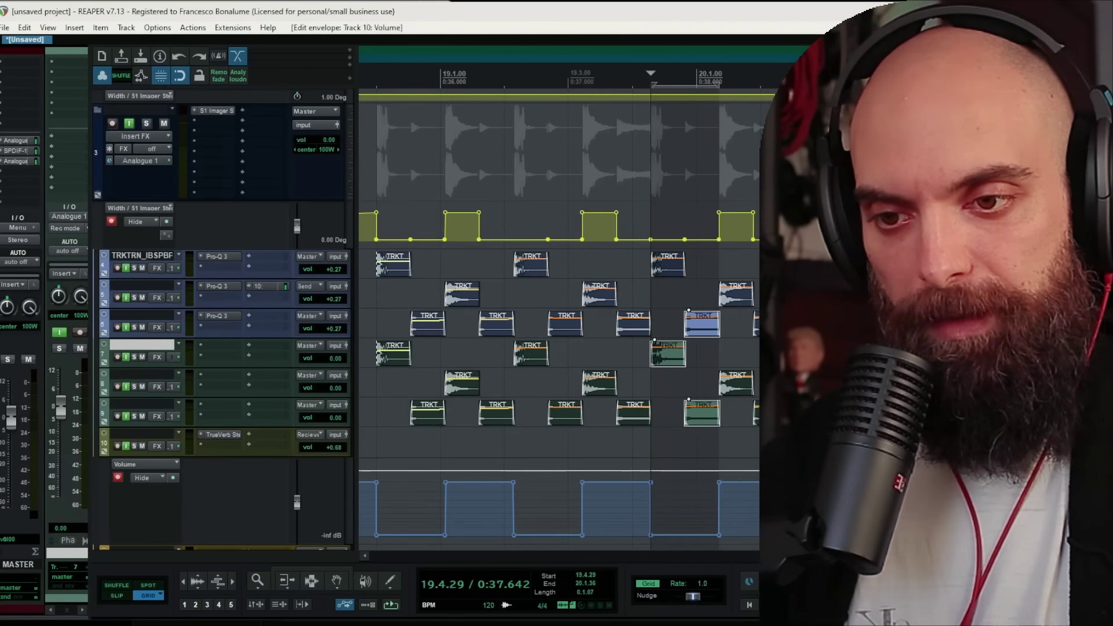
{"action": "key", "text": "Tab"}
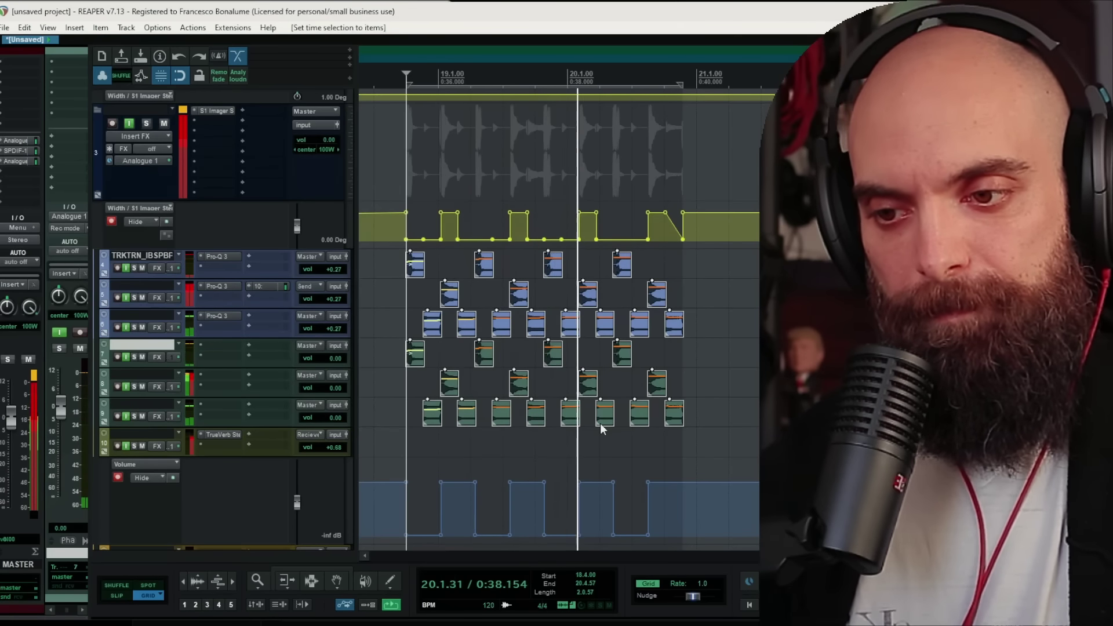
{"action": "key", "text": "space"}
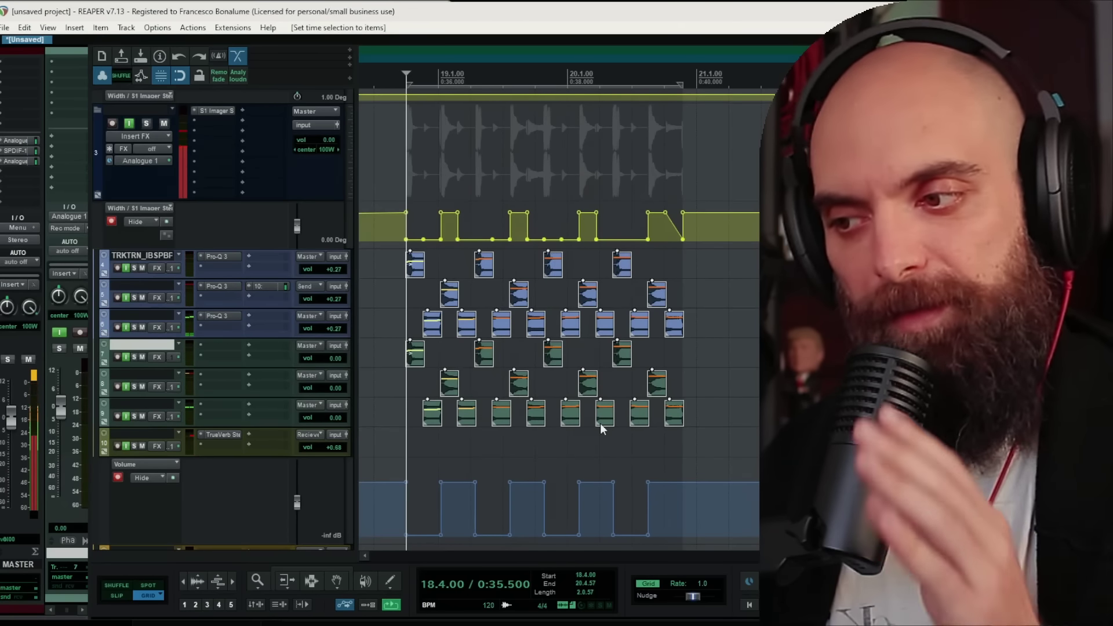
Drop the send volume to silence under the track 9 hits near 19.1.86 and 19.3.75
{"action": "key", "text": "space"}
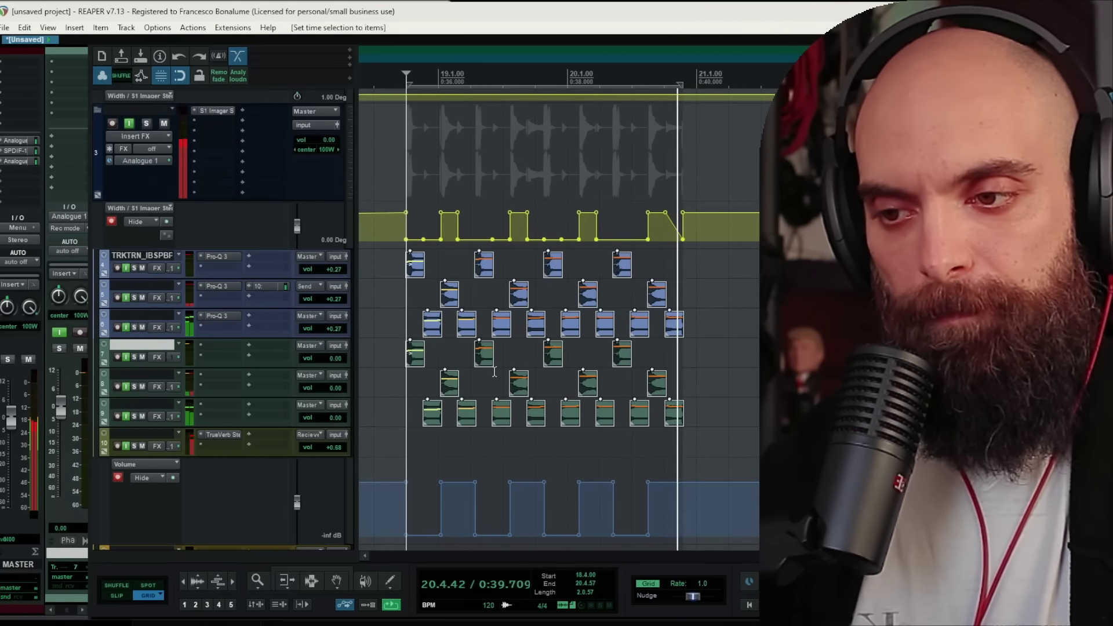
{"action": "key", "text": "space"}
{"action": "left_click", "coordinate": [462, 419]}
{"action": "left_click_drag", "start_coordinate": [465, 481], "coordinate": [465, 531]}
{"action": "left_click_drag", "start_coordinate": [466, 483], "coordinate": [466, 537]}
{"action": "left_click", "coordinate": [537, 418]}
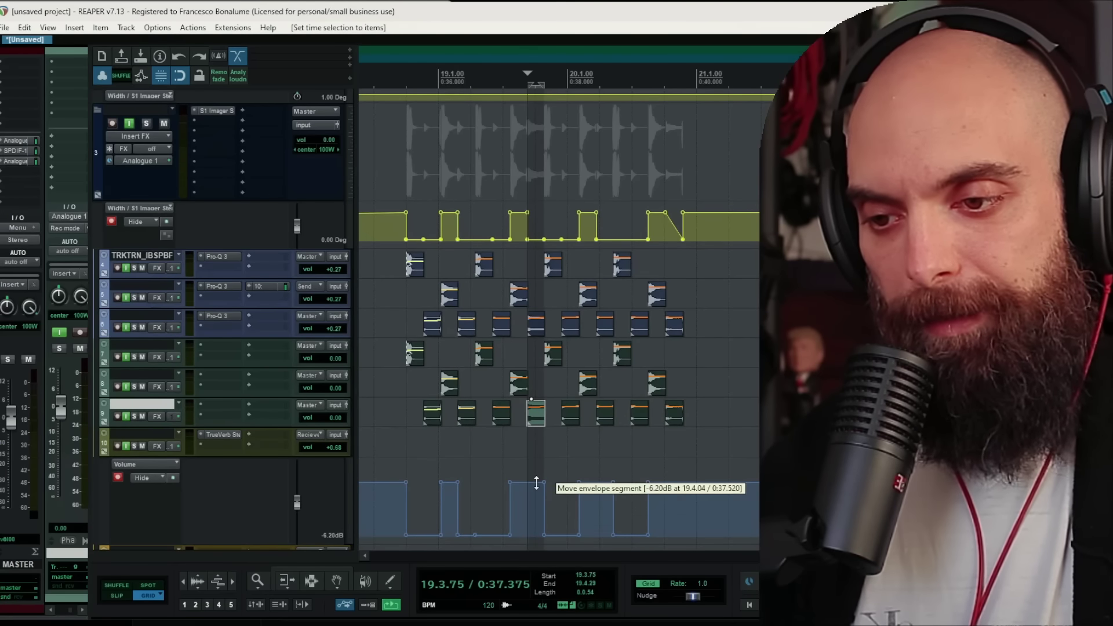
{"action": "left_click_drag", "start_coordinate": [537, 482], "coordinate": [542, 527]}
{"action": "left_click_drag", "start_coordinate": [533, 477], "coordinate": [534, 525]}
While playing from further along, silence the send volume under the next and last track 9 hits
{"action": "left_click", "coordinate": [404, 419]}
{"action": "key", "text": "space"}
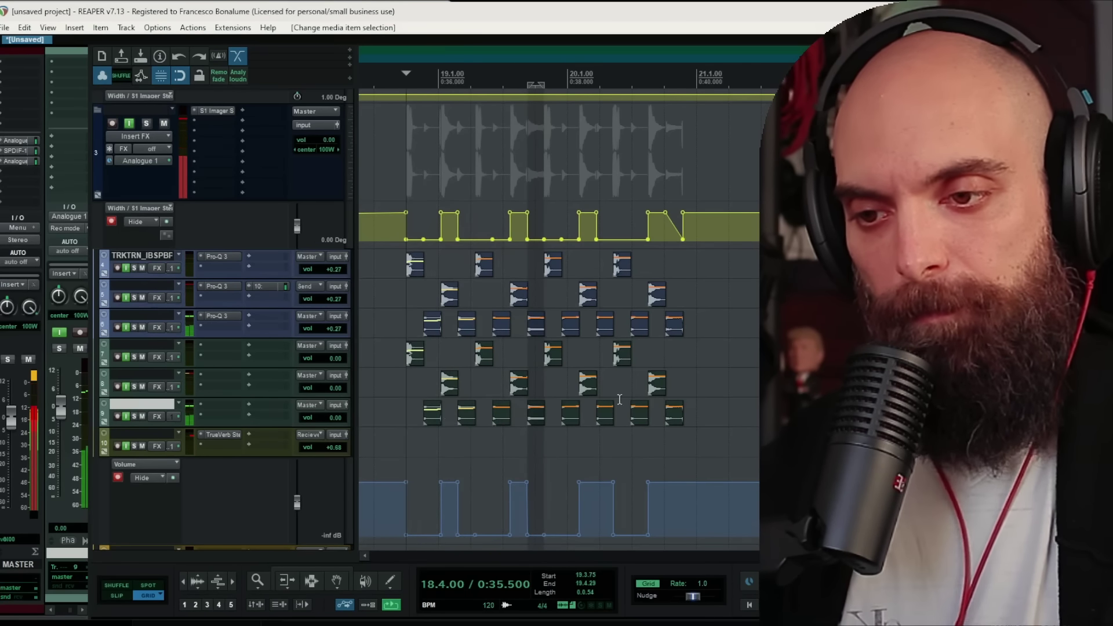
{"action": "left_click", "coordinate": [610, 415]}
{"action": "left_click_drag", "start_coordinate": [604, 486], "coordinate": [615, 540]}
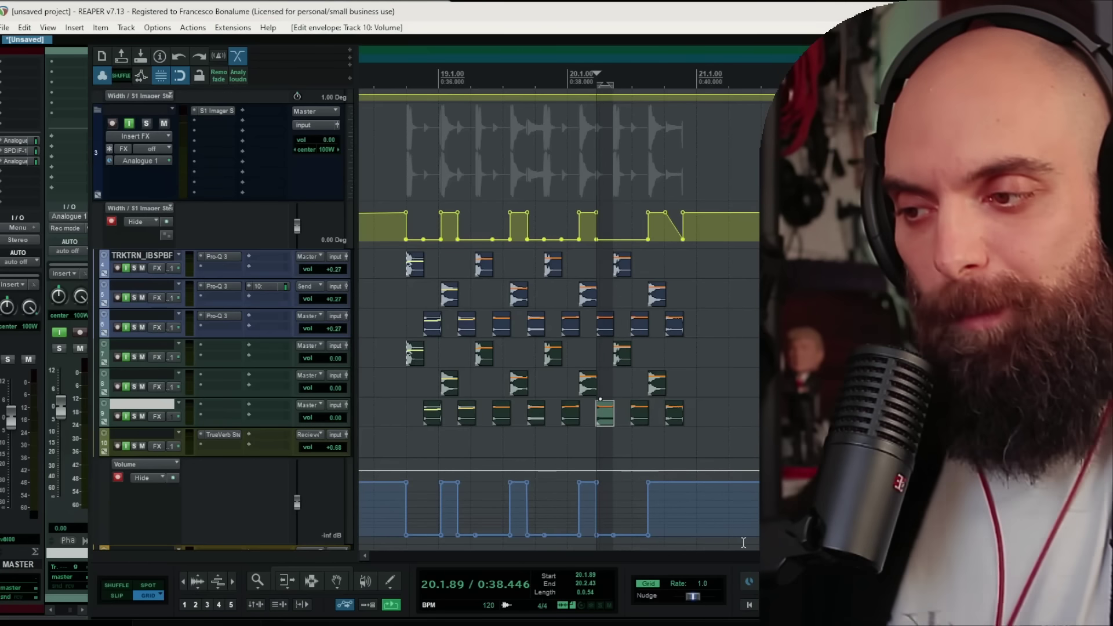
{"action": "left_click", "coordinate": [675, 413]}
{"action": "left_click_drag", "start_coordinate": [674, 484], "coordinate": [675, 537]}
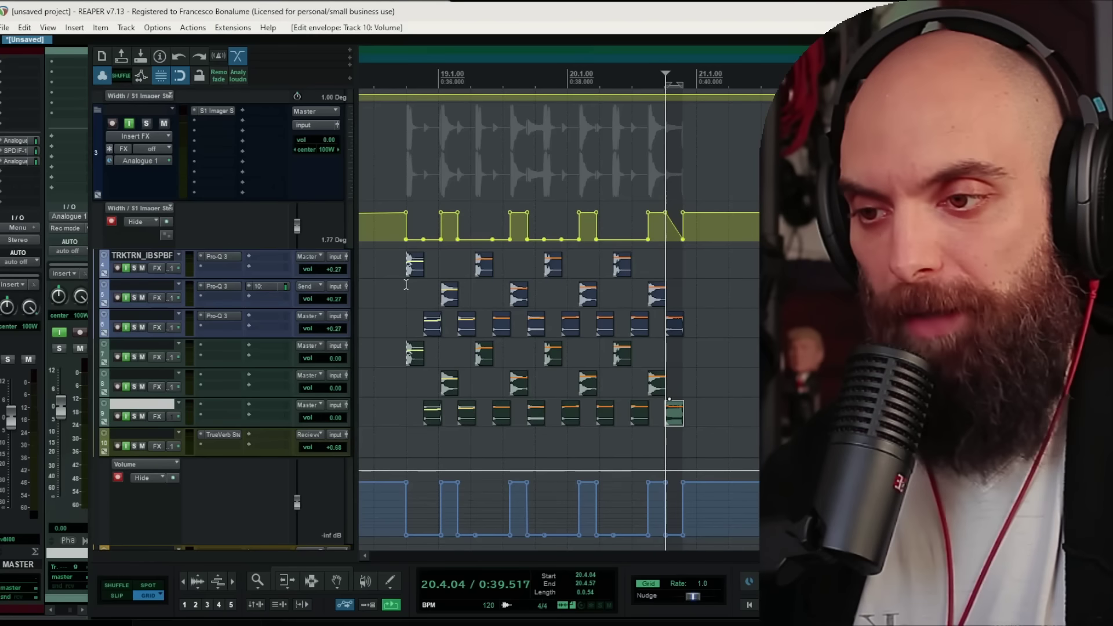
Select all drum slices on tracks 4–9 and play them back
{"action": "left_click_drag", "start_coordinate": [387, 267], "coordinate": [726, 409]}
{"action": "key", "text": "space"}
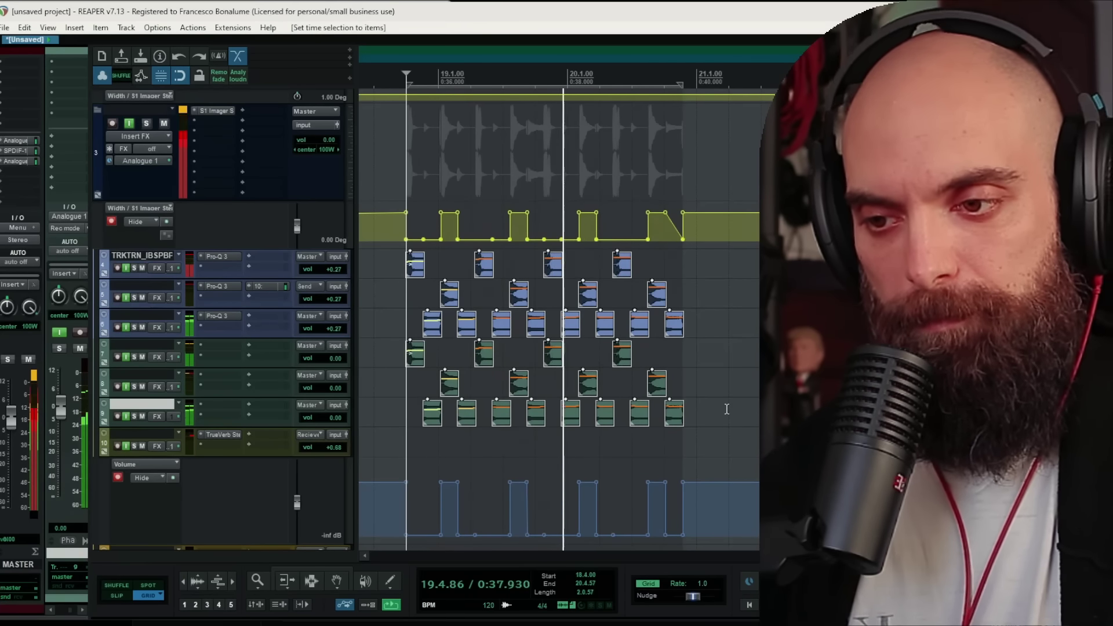
{"action": "key", "text": "space"}
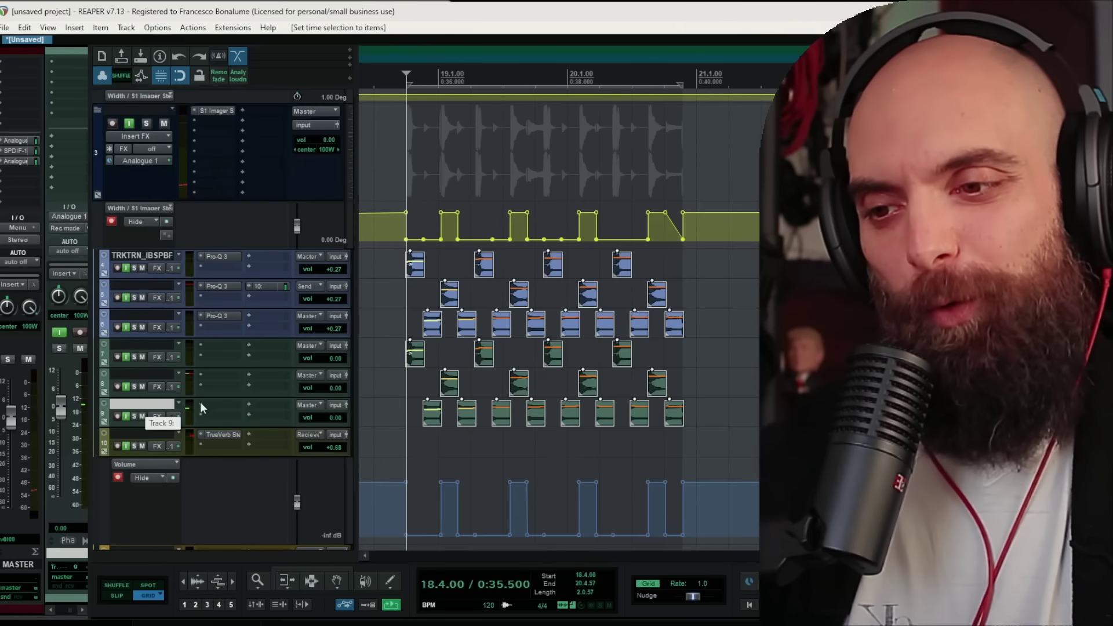
Pan track 9 further right to about 44%, checking it soloed and in the full mix
{"action": "left_click", "coordinate": [134, 416]}
{"action": "key", "text": "space"}
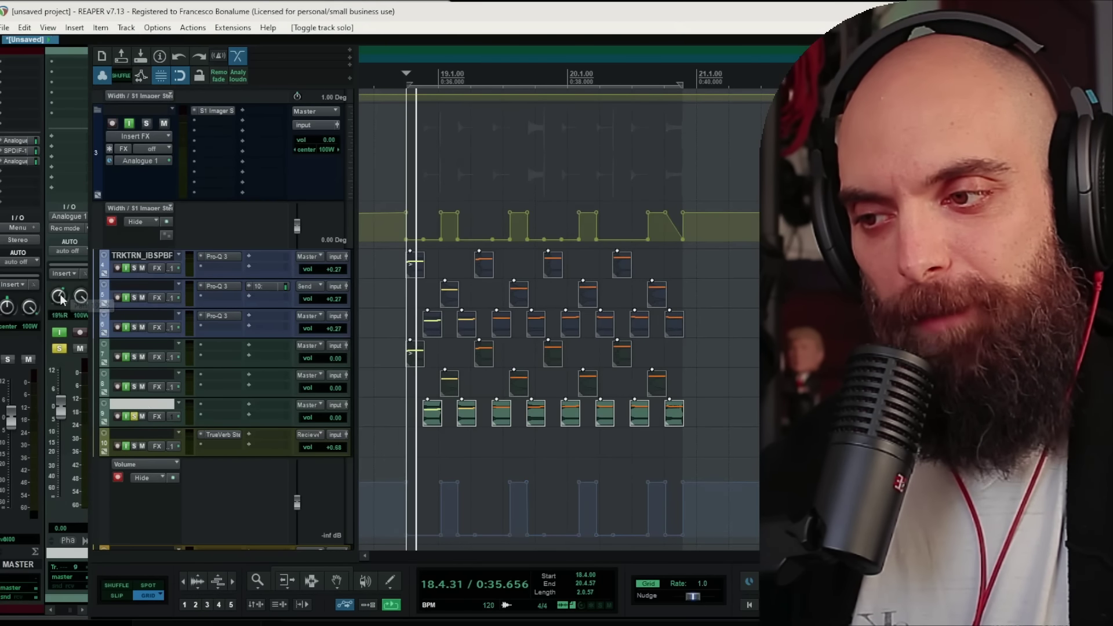
{"action": "left_click_drag", "start_coordinate": [62, 297], "coordinate": [69, 291]}
{"action": "key", "text": "space"}
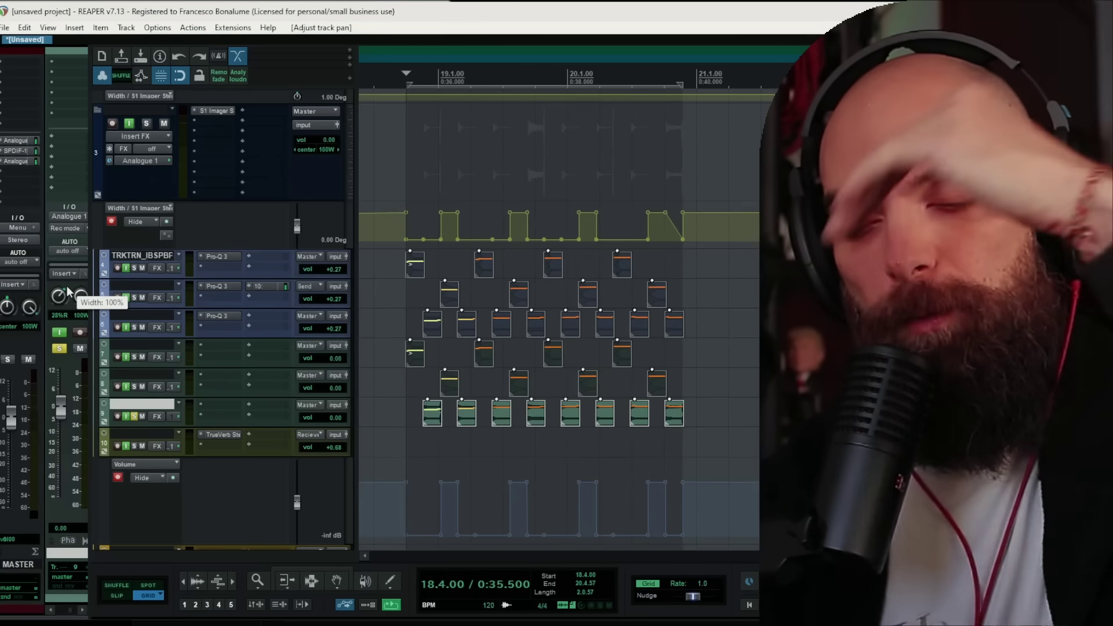
{"action": "key", "text": "space"}
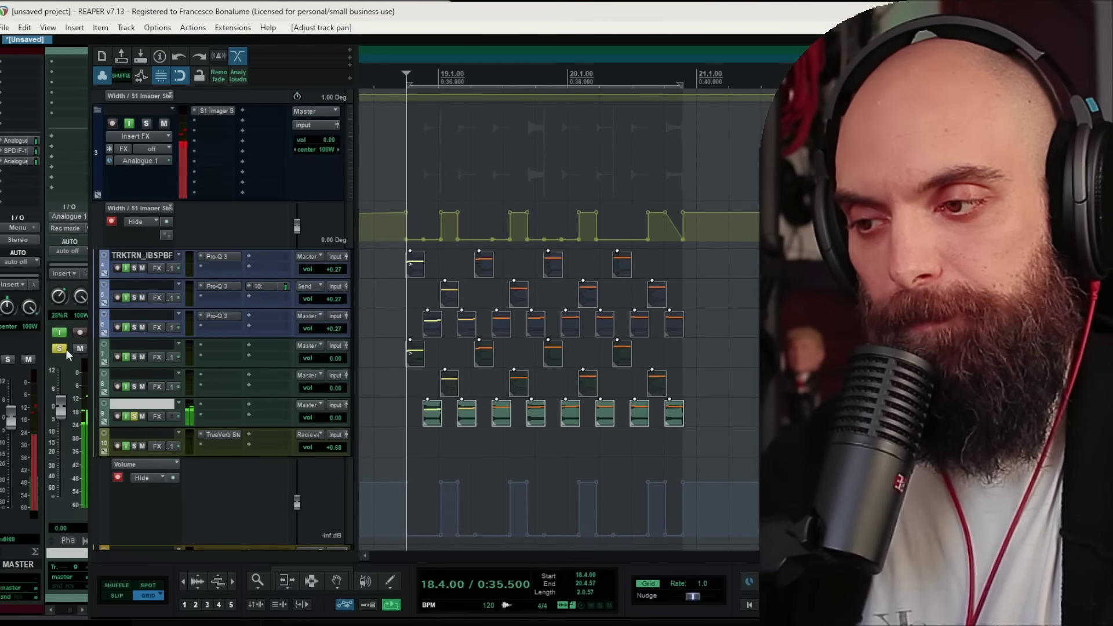
{"action": "left_click", "coordinate": [134, 416]}
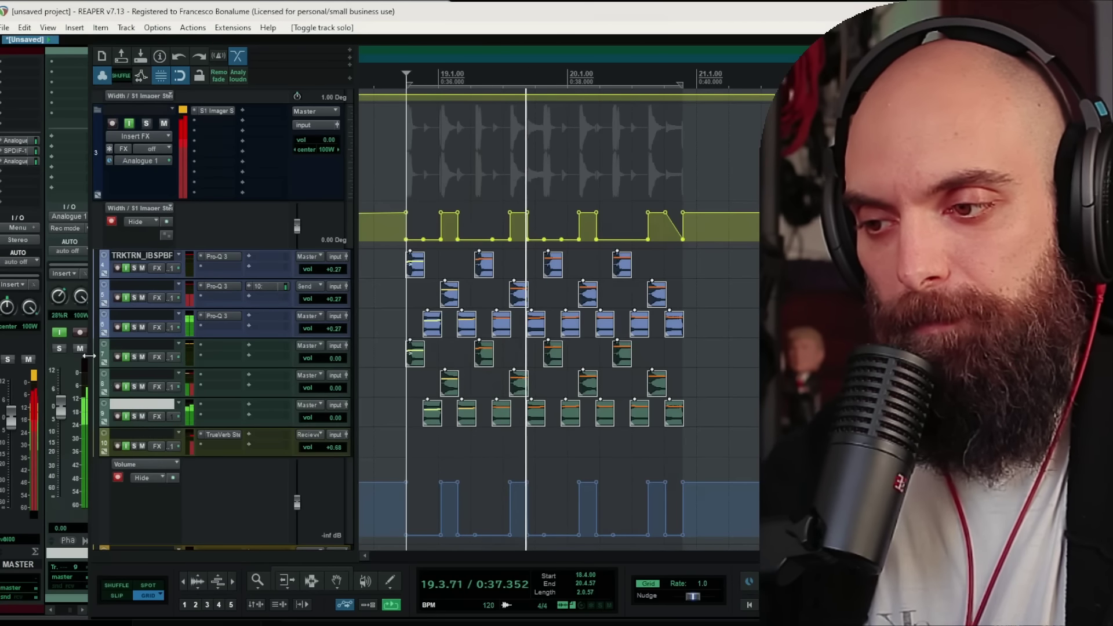
{"action": "left_click_drag", "start_coordinate": [62, 299], "coordinate": [62, 289]}
{"action": "key", "text": "space"}
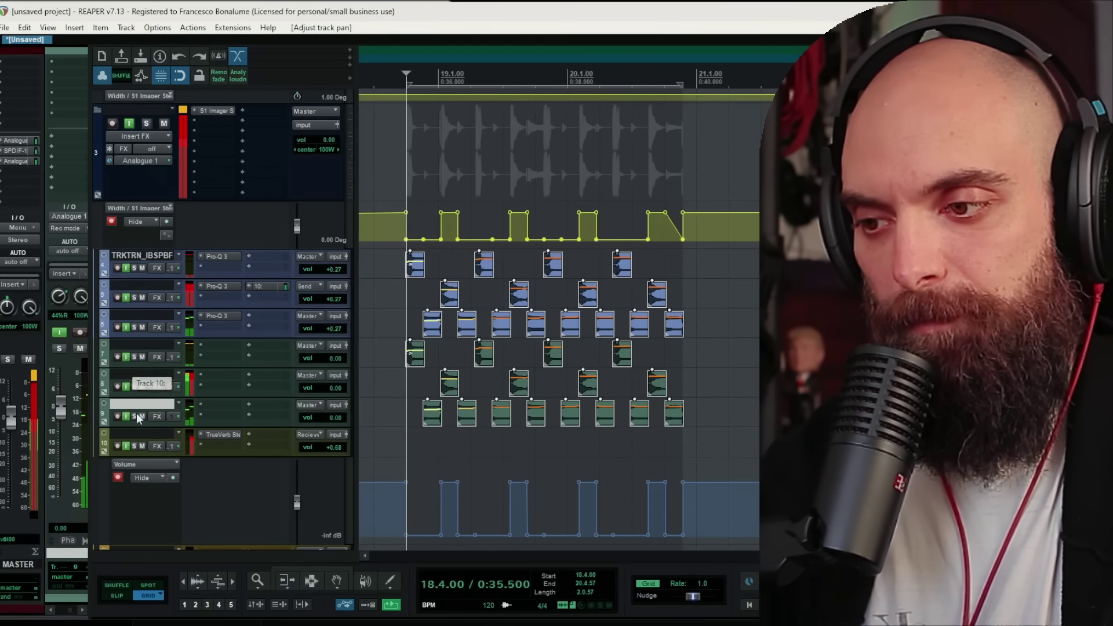
Compare track 9 soloed with track 6, unsolo both, then open the folder track's S1 Stereo Imager
{"action": "left_click", "coordinate": [135, 417]}
{"action": "left_click", "coordinate": [135, 327]}
{"action": "left_click", "coordinate": [131, 313]}
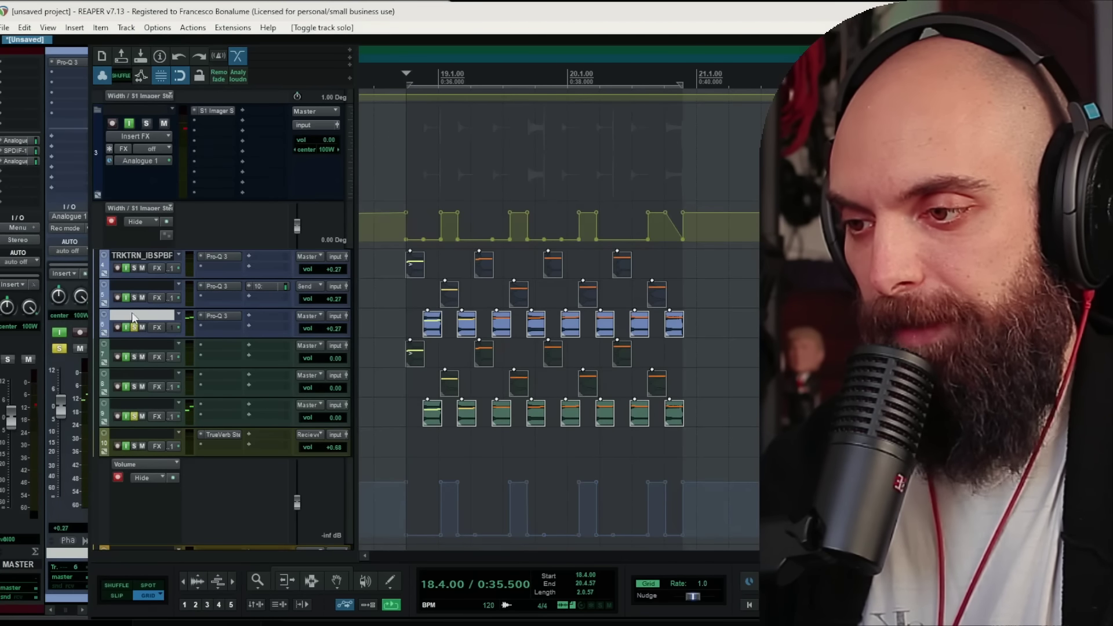
{"action": "key", "text": "space"}
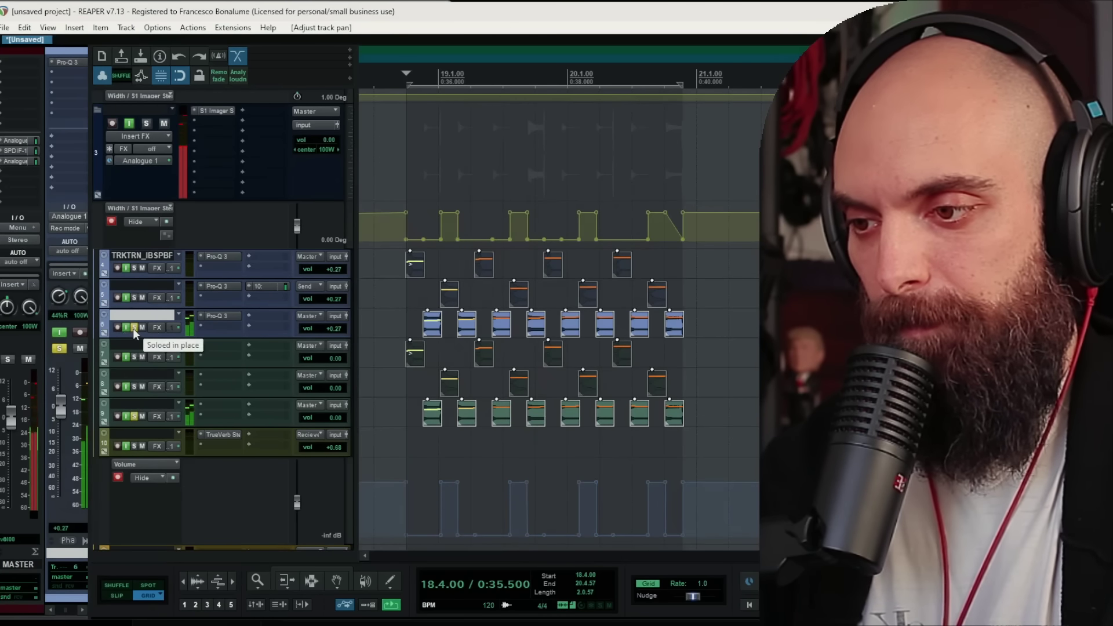
{"action": "left_click", "coordinate": [133, 328]}
{"action": "key", "text": "space"}
{"action": "left_click", "coordinate": [135, 416]}
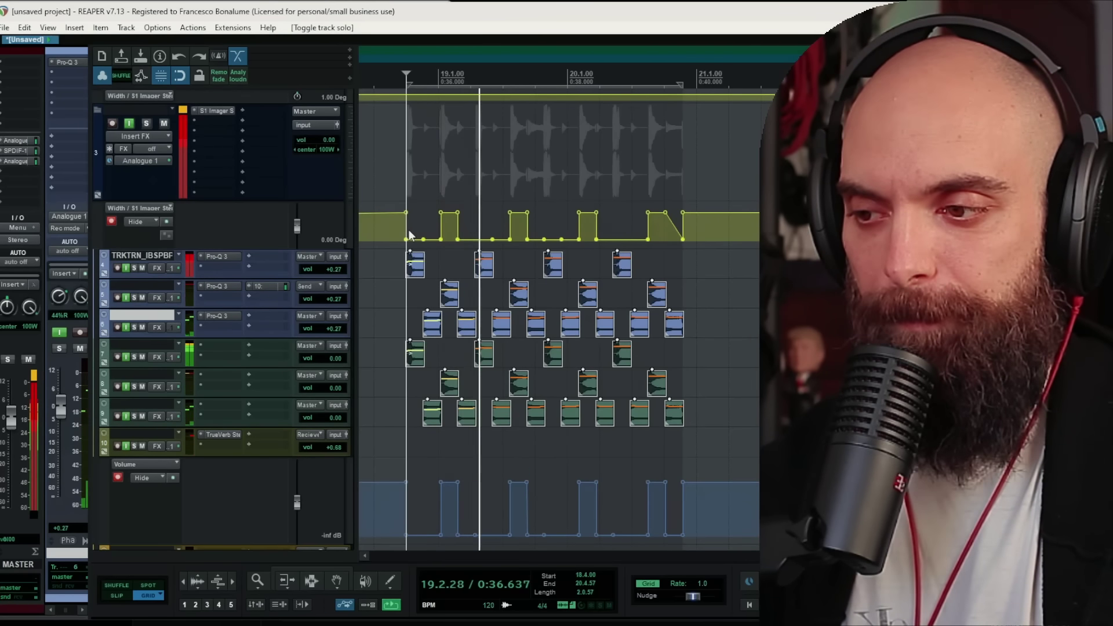
{"action": "key", "text": "space"}
{"action": "left_click", "coordinate": [217, 110]}
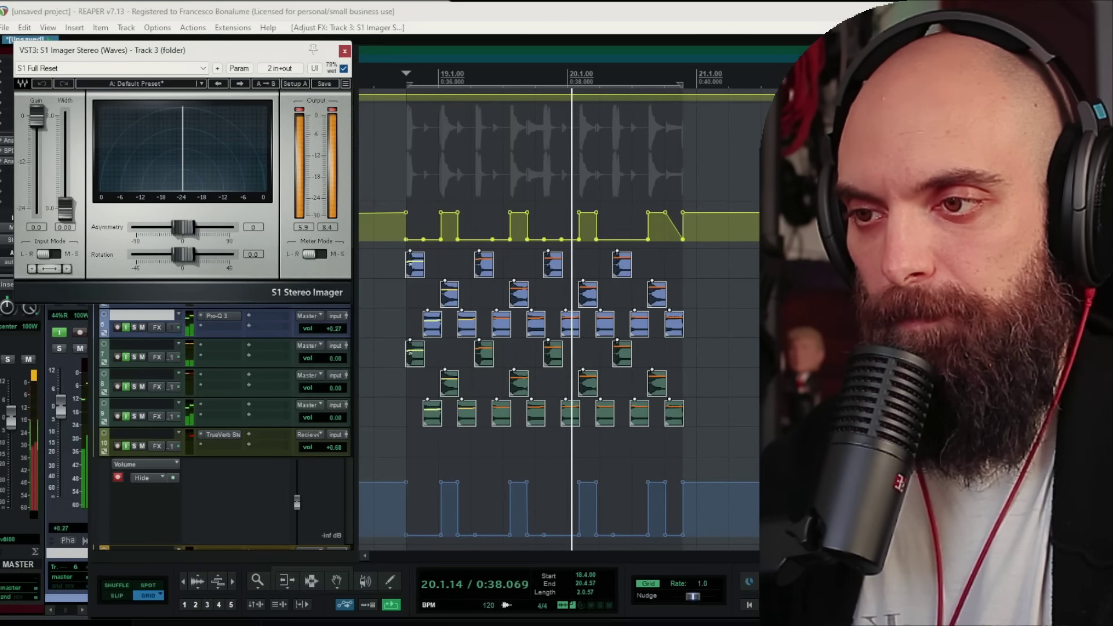
Close the S1 Imager window, zoom out, and shrink all tracks to minimum height
{"action": "left_click", "coordinate": [345, 53]}
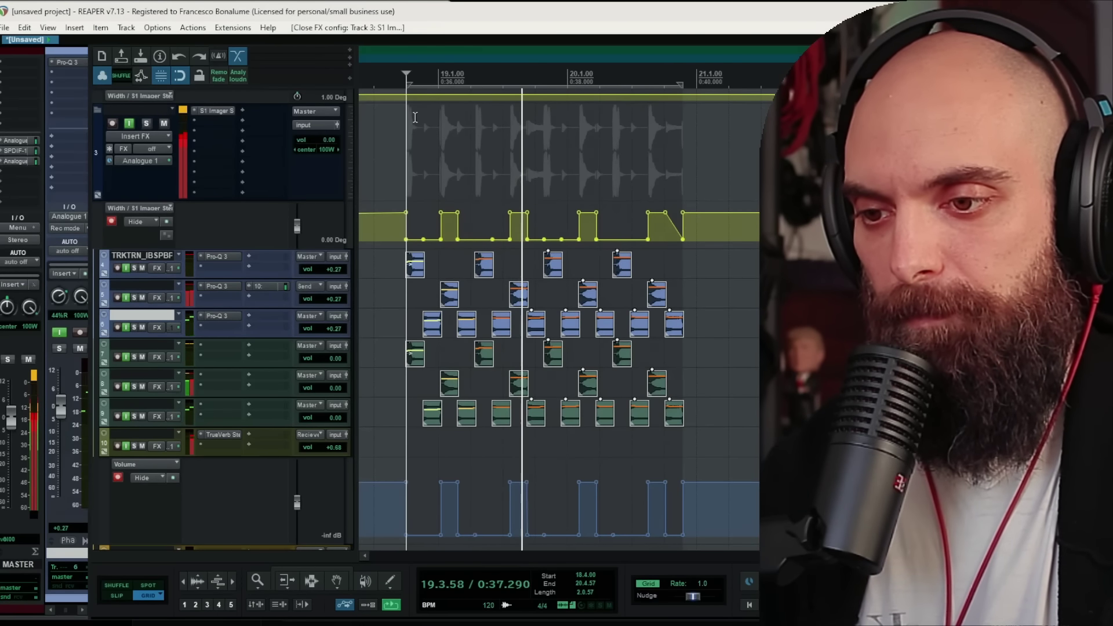
{"action": "scroll", "coordinate": [622, 272], "scroll_direction": "down", "scroll_amount": 3}
{"action": "scroll", "coordinate": [622, 272], "scroll_direction": "down", "scroll_amount": 5}
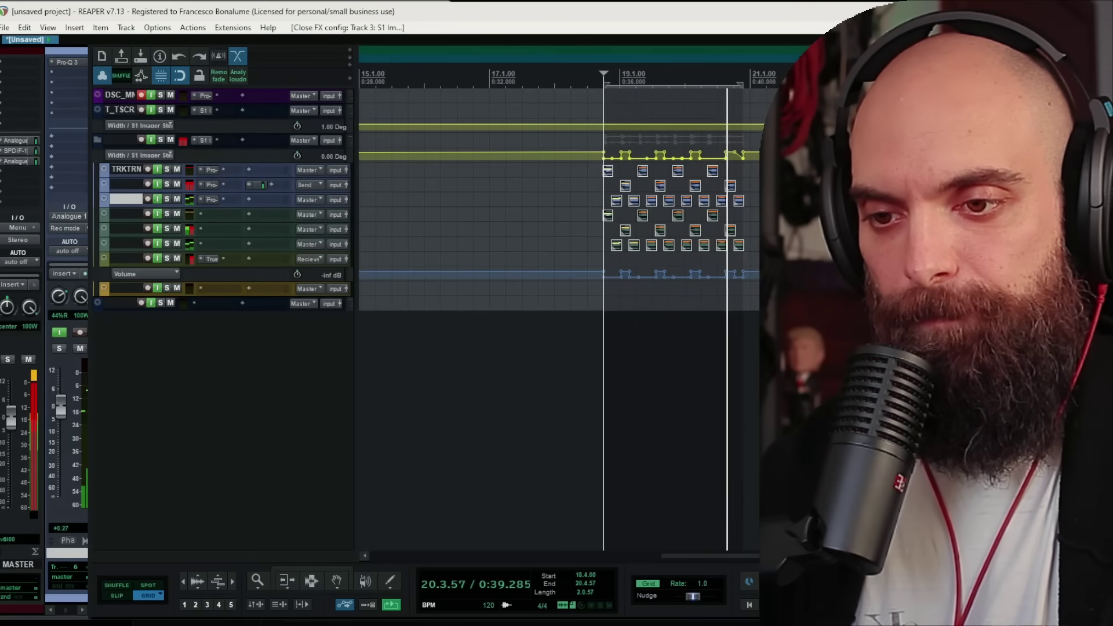
{"action": "key", "text": "space"}
Select the bottom track's clip, then all the small drum slices, playing each back
{"action": "double_click", "coordinate": [774, 303]}
{"action": "key", "text": "space"}
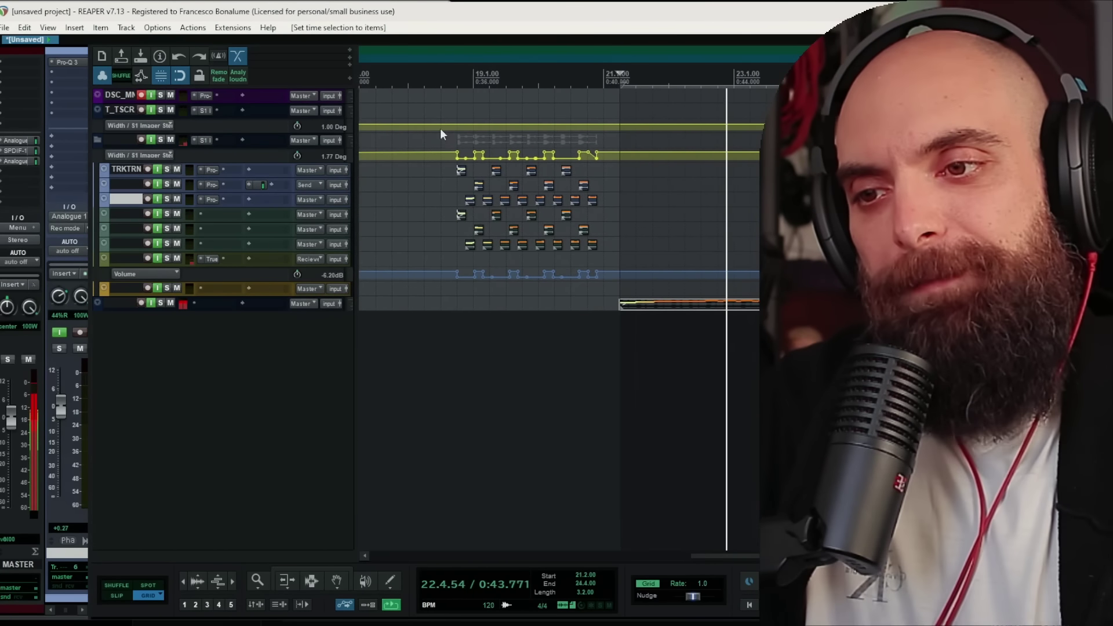
{"action": "left_click_drag", "start_coordinate": [392, 133], "coordinate": [589, 278]}
{"action": "key", "text": "space"}
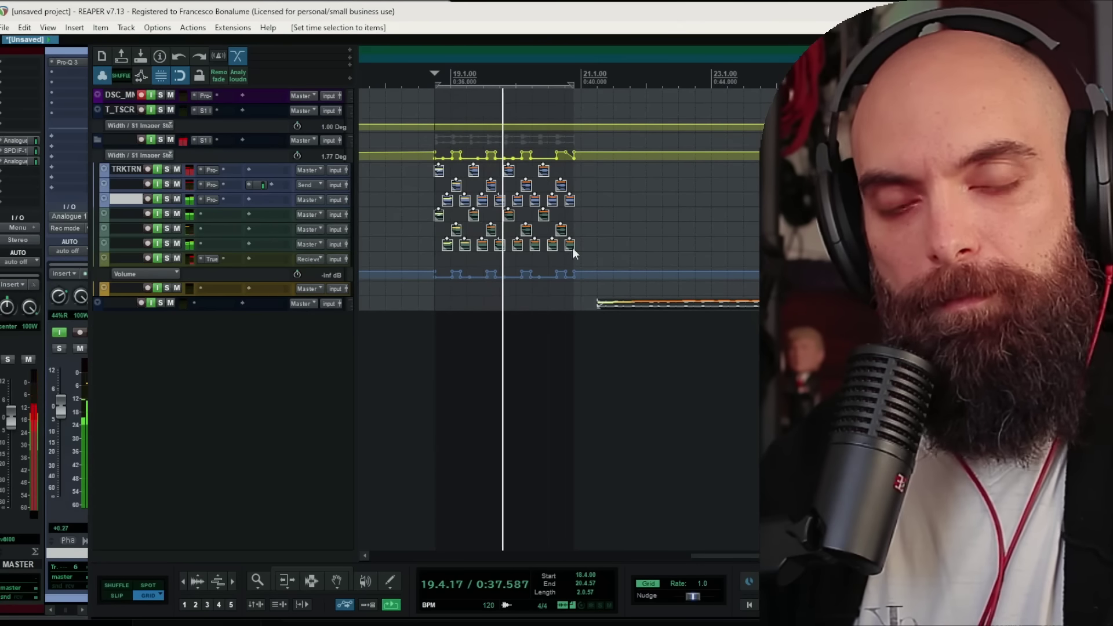
{"action": "scroll", "coordinate": [572, 229], "scroll_direction": "down", "scroll_amount": 2}
{"action": "scroll", "coordinate": [567, 232], "scroll_direction": "down", "scroll_amount": 4}
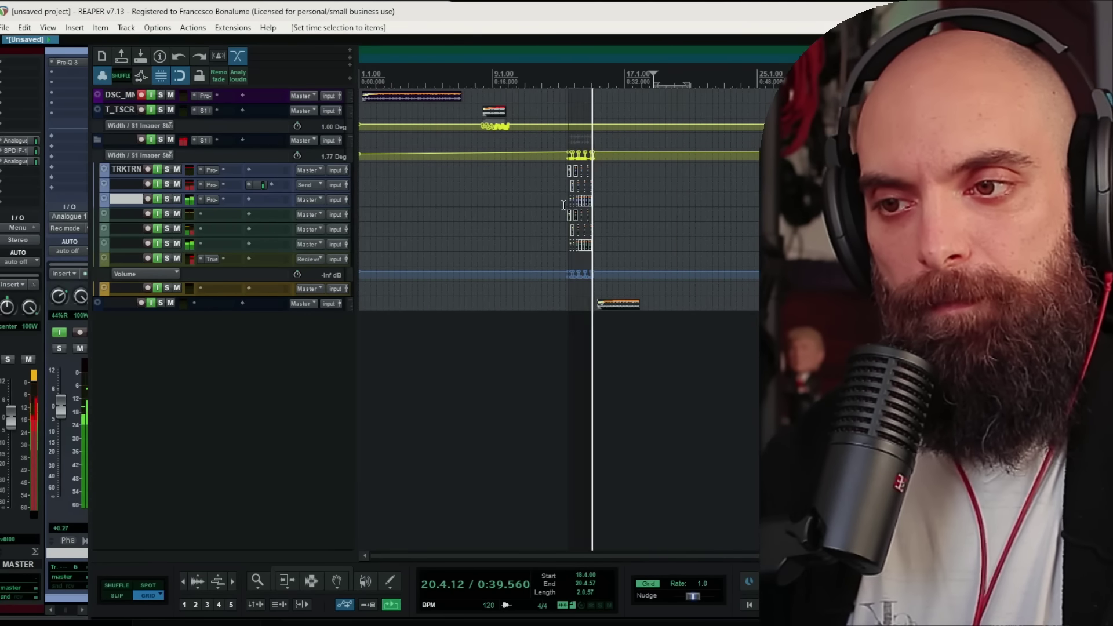